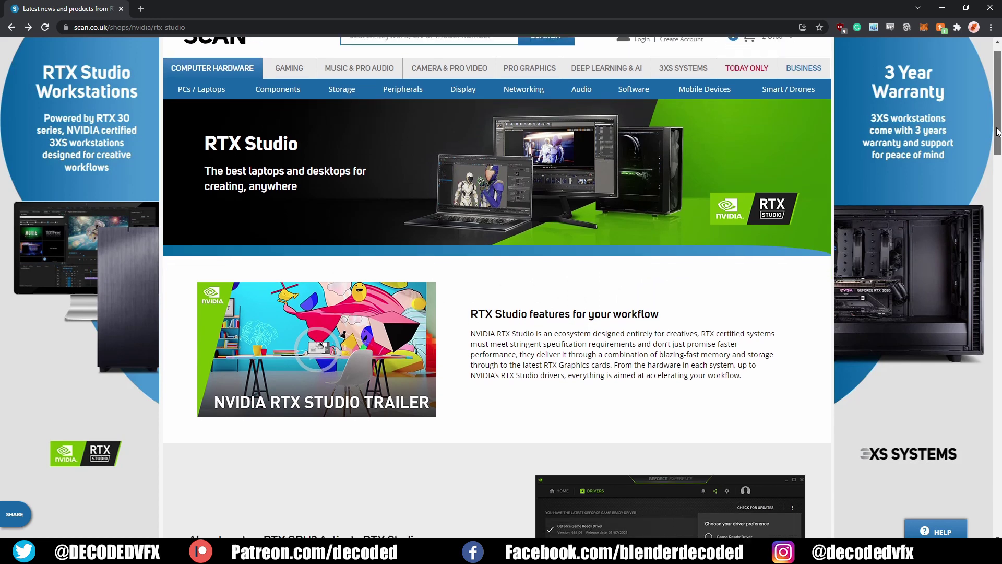
Examine the RTX Studio features described for Video Editing and Graphic Design on the Scan page.
left_click_drag(998, 131, 986, 309)
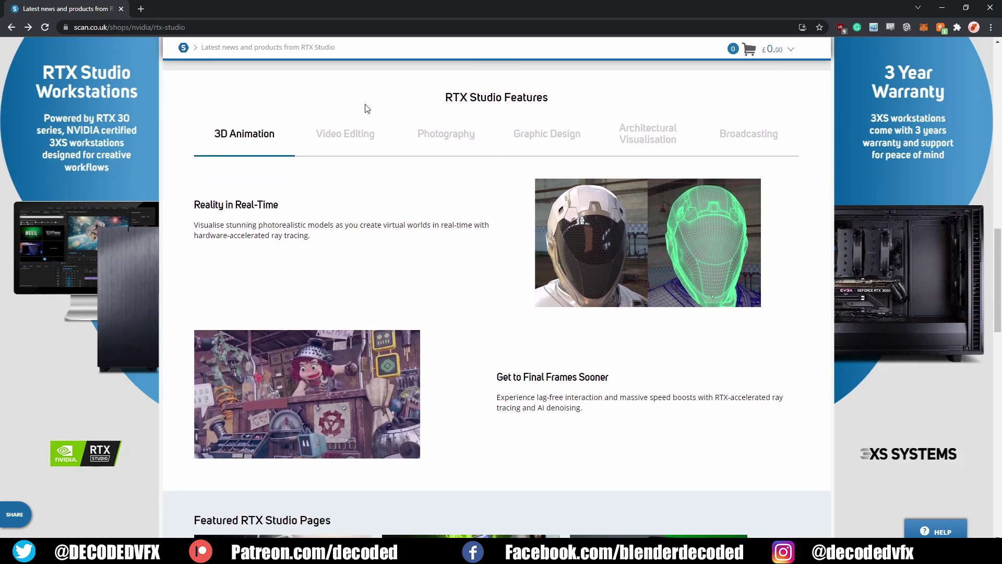
left_click(342, 146)
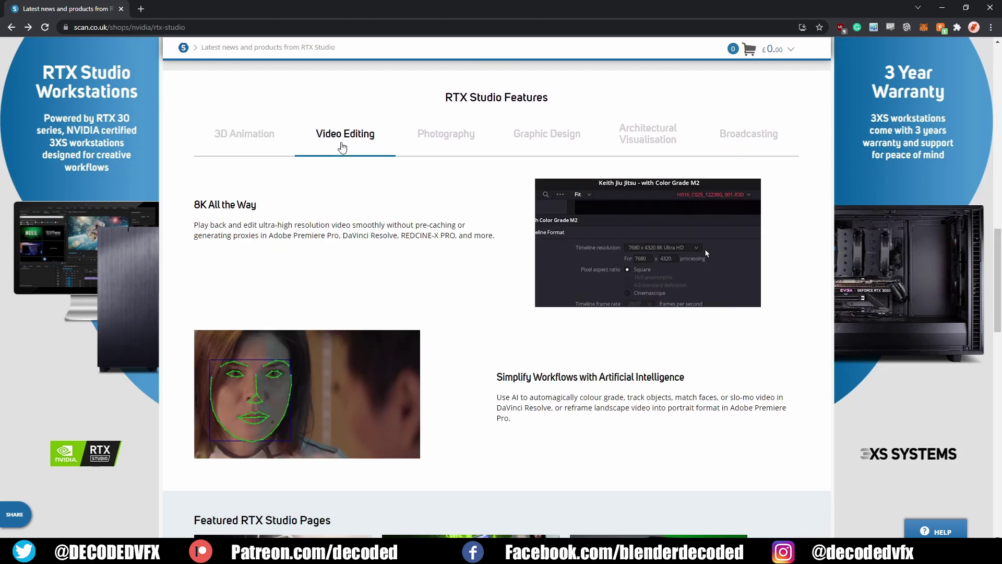
left_click(527, 145)
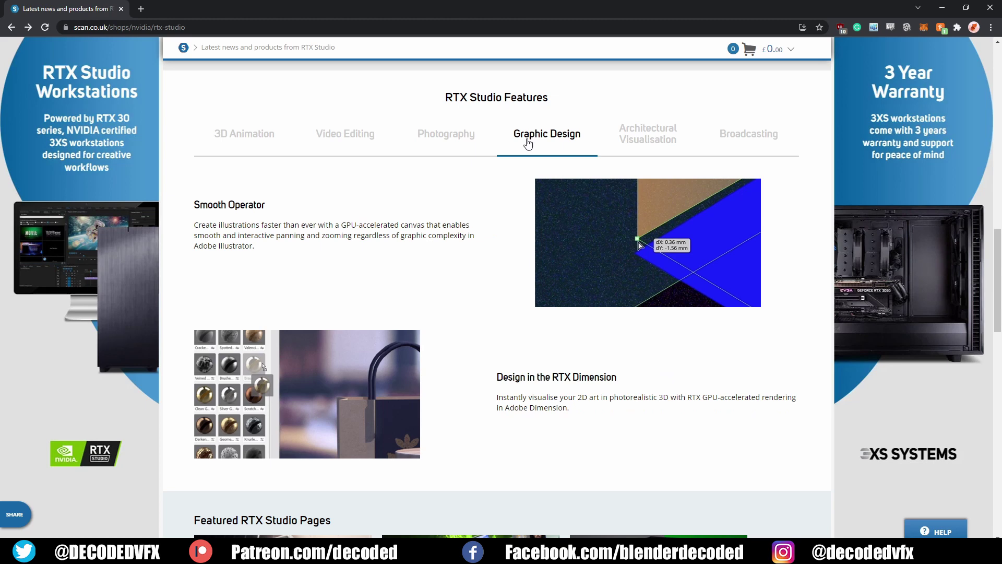
View the RTX Studio Graphics PCs range and browse its list of graphics workstations as far as the laptops.
left_click_drag(998, 263, 989, 338)
scroll(953, 355, "down", 6)
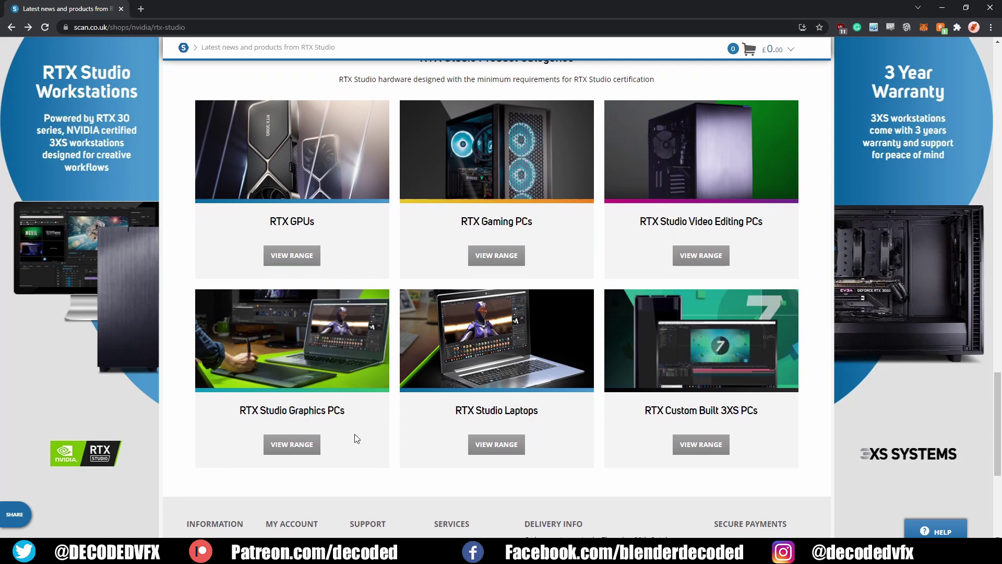
left_click(300, 449)
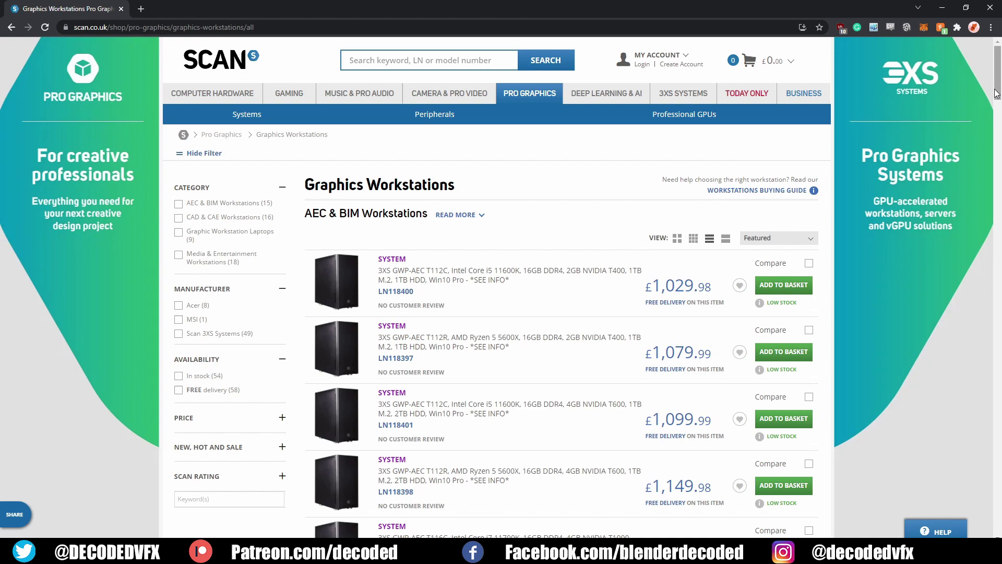
left_click_drag(995, 91, 996, 476)
scroll(893, 290, "down", 1)
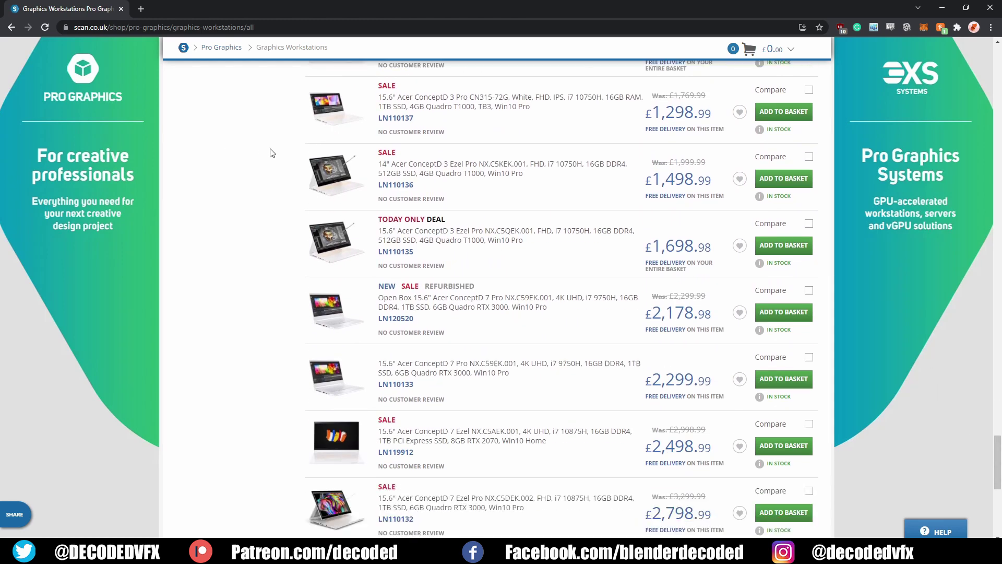
Look through the product images of the Acer ConceptD 3 Pro 15" laptop, then return to the workstation list.
left_click(322, 119)
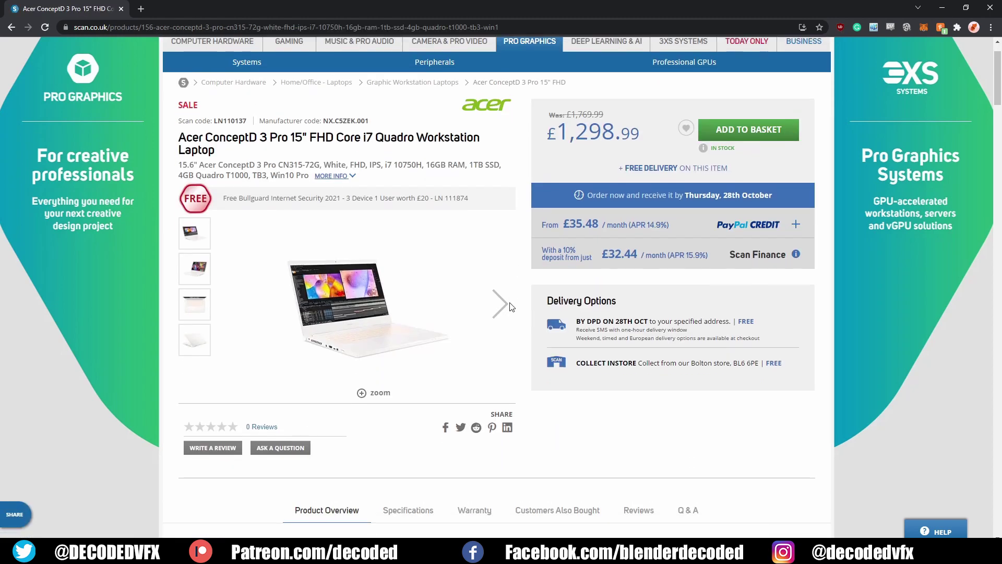
left_click(502, 306)
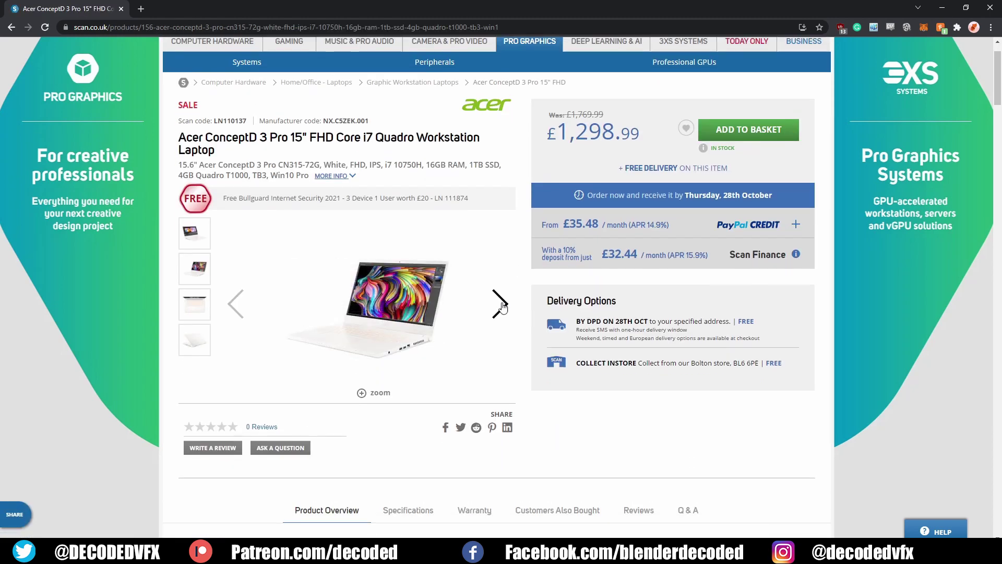
left_click(426, 308)
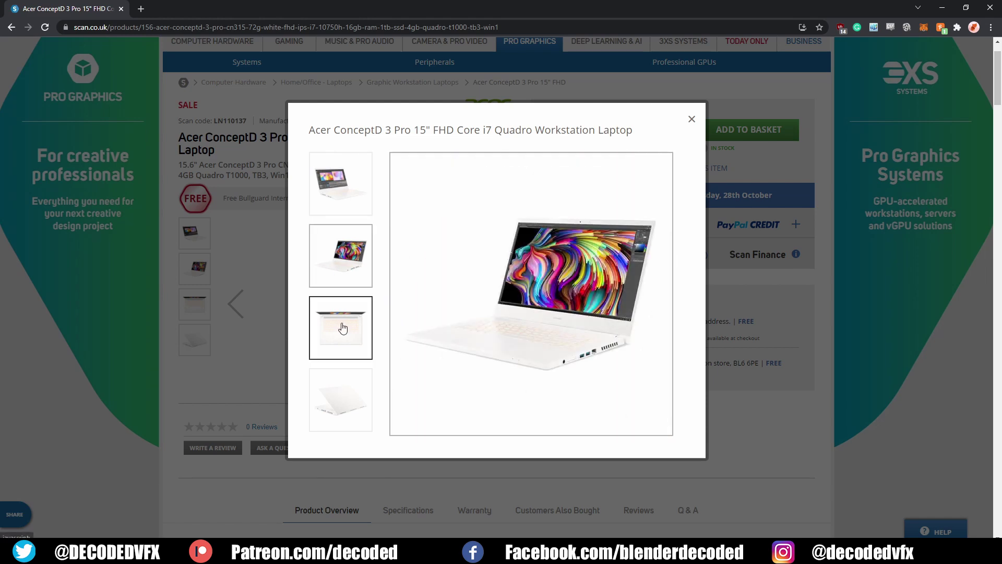
left_click(333, 191)
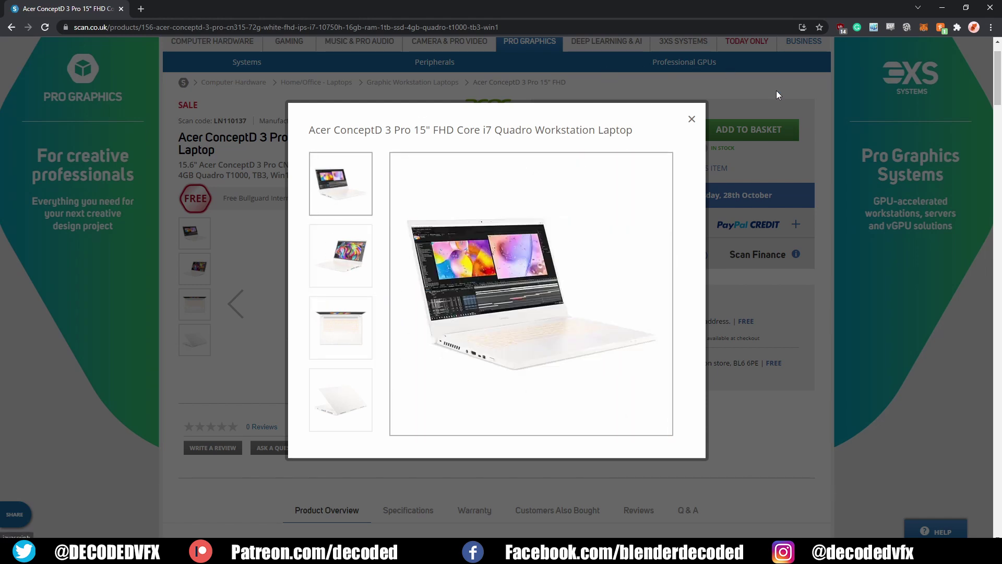
left_click(693, 120)
key("alt+Left")
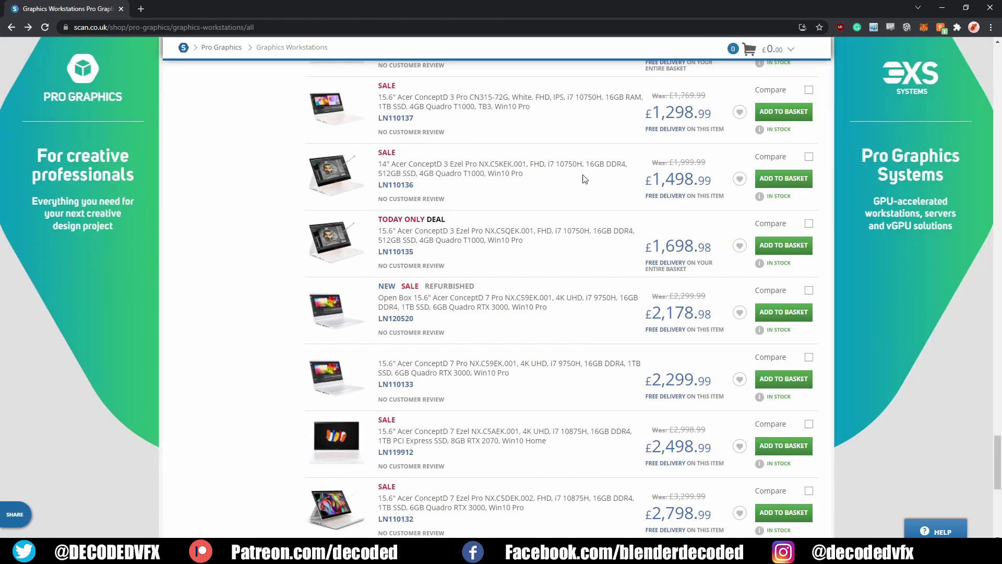
scroll(223, 202, "down", 5)
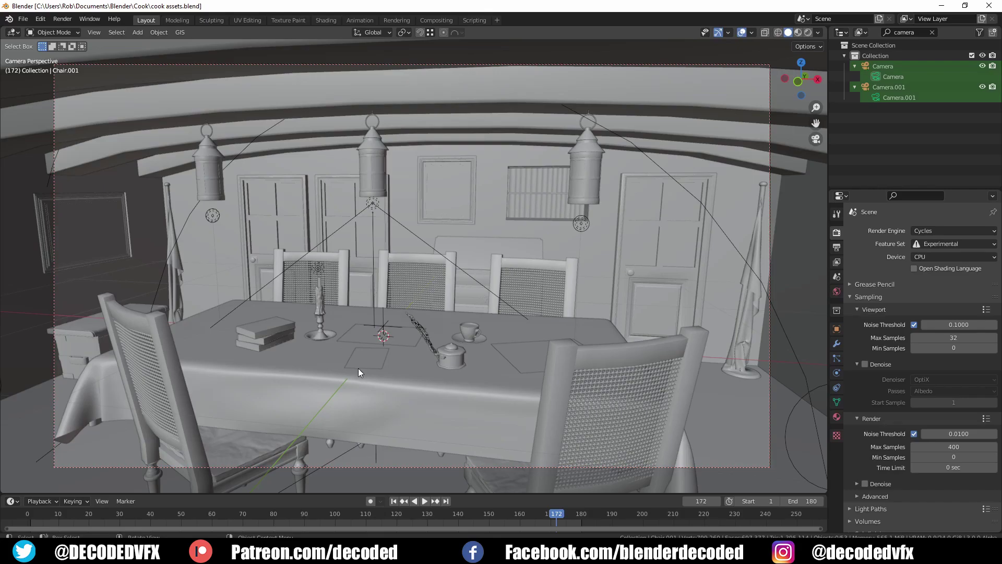
In Blender, select the object named Camera and switch the cabin scene's viewport to Rendered shading.
left_click(909, 96)
left_click(902, 76)
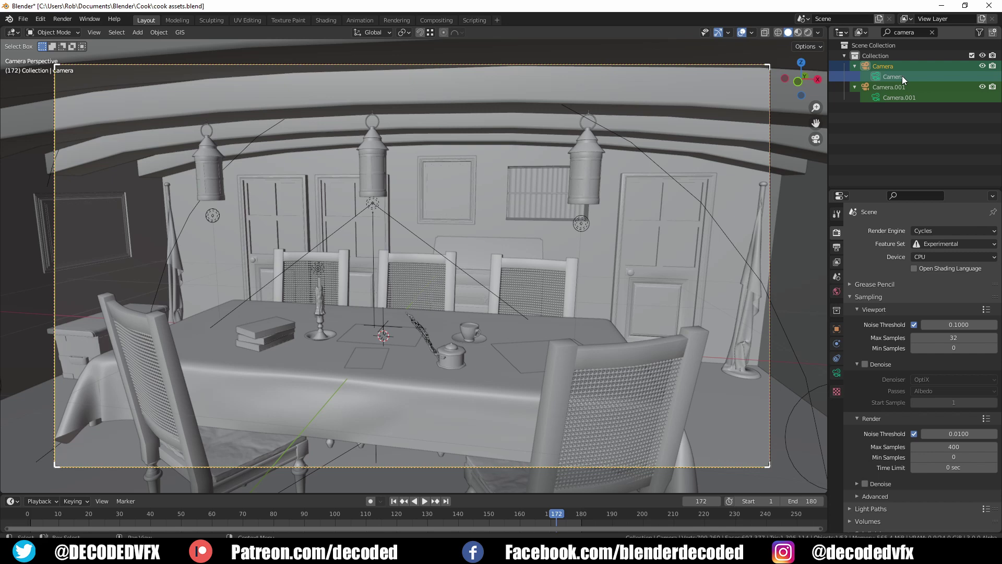
key("z")
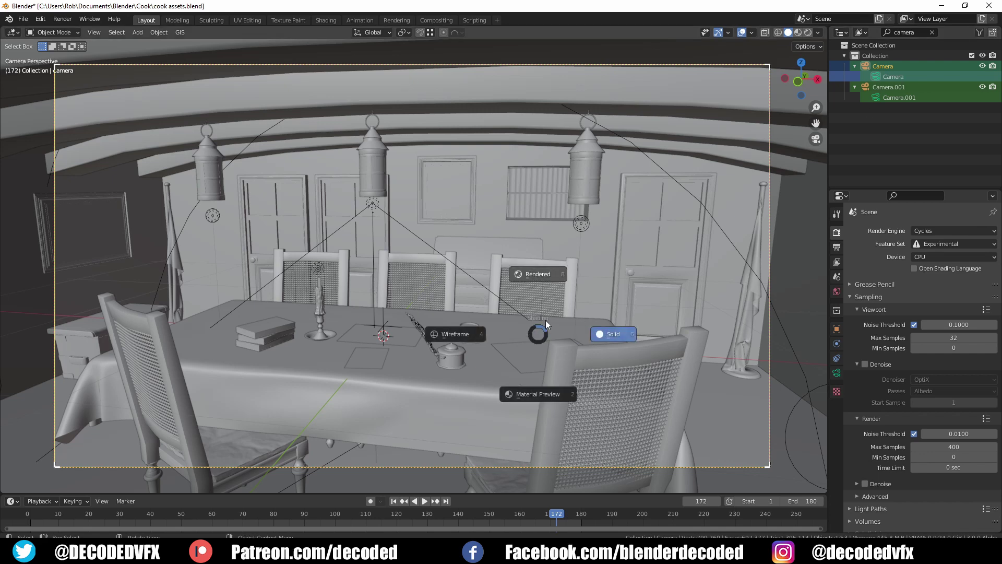
left_click(557, 275)
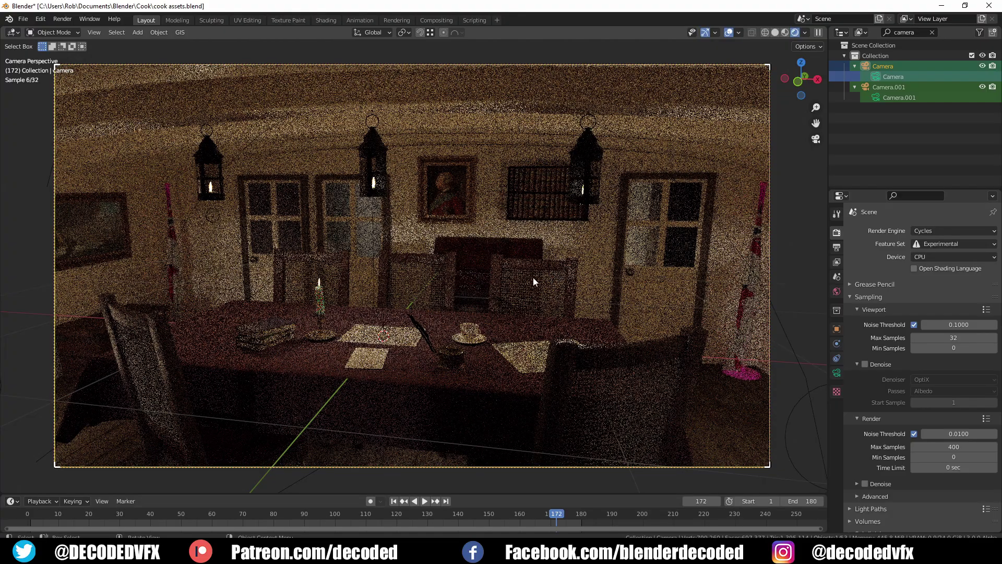
Inspect the rendered cabin interior up close around the doors and flags, then return to the camera view.
middle_click_drag(443, 286, 472, 290)
scroll(355, 274, "up", 3)
middle_click_drag(354, 274, 292, 264)
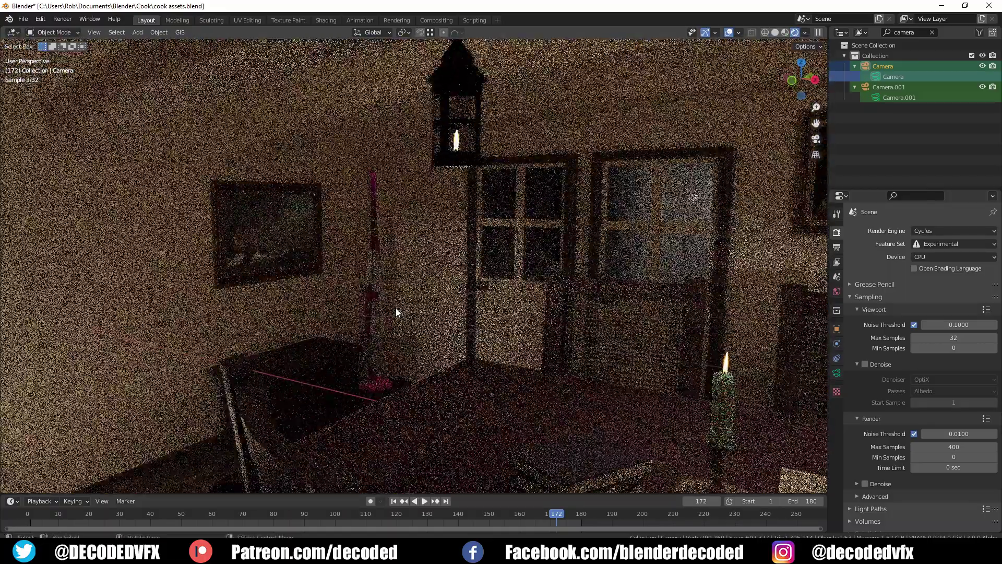
scroll(396, 308, "up", 3)
middle_click_drag(396, 308, 466, 314)
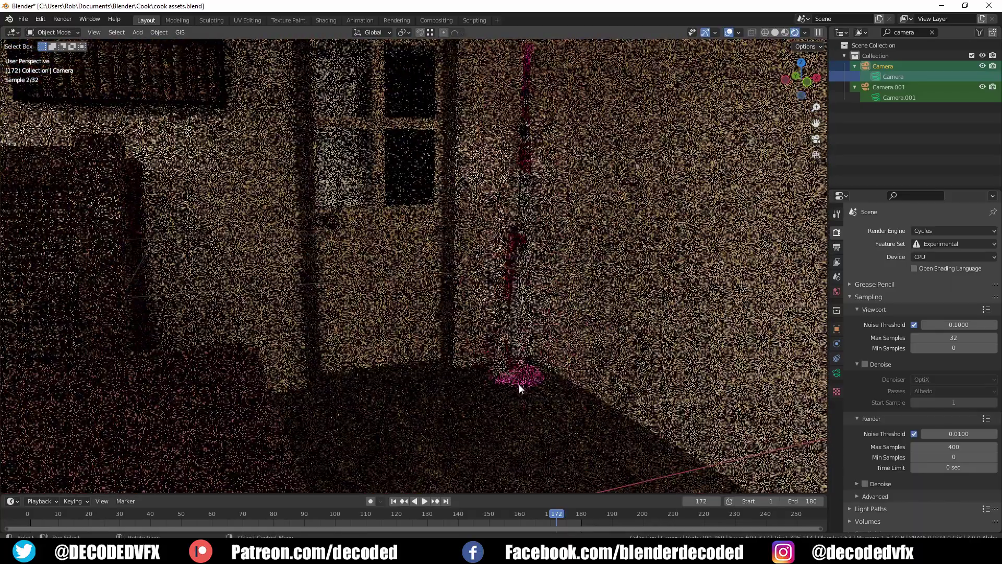
scroll(521, 384, "up", 2)
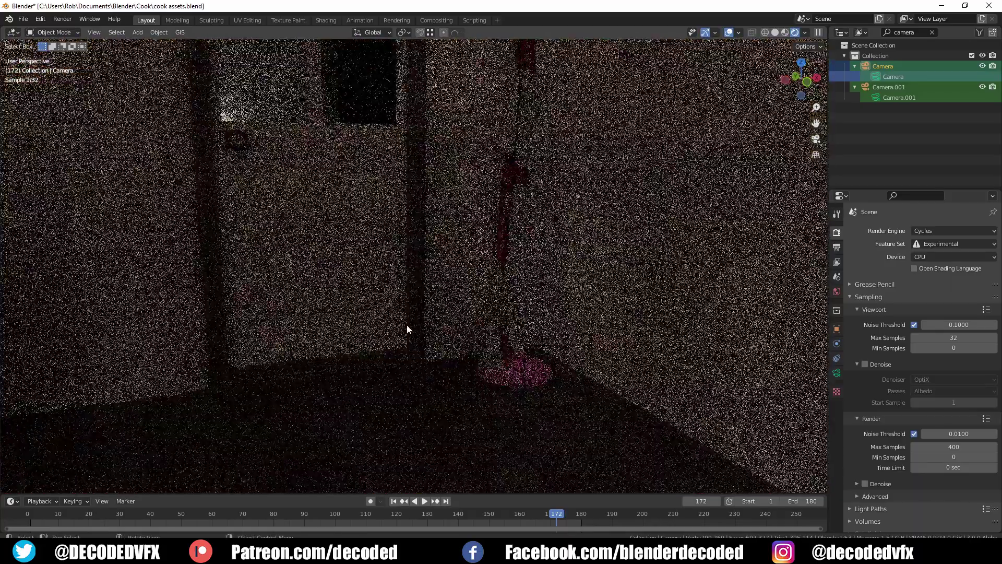
scroll(407, 329, "down", 4)
key("KP_0")
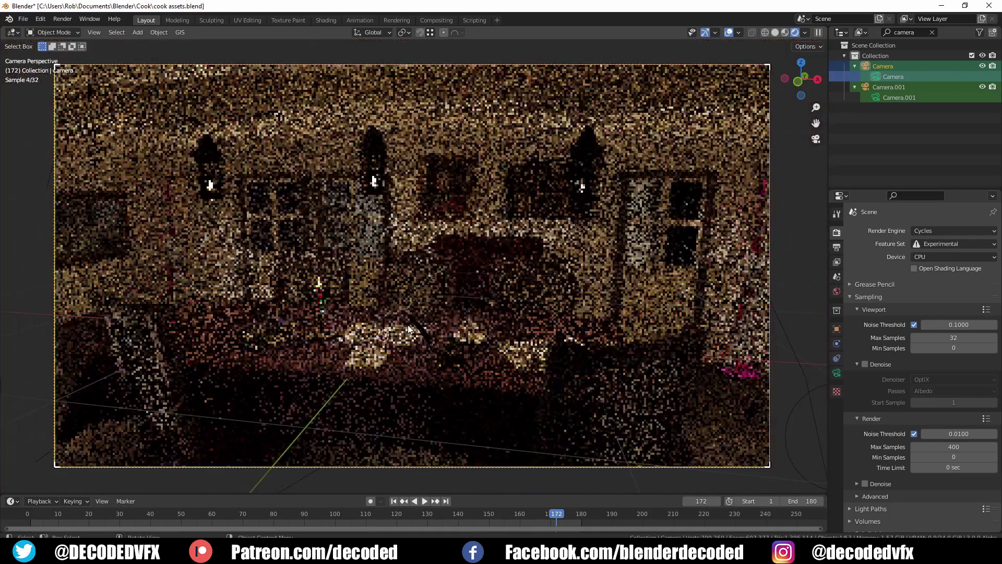
Set the Cycles render device to GPU Compute and enable viewport denoising.
left_click(930, 256)
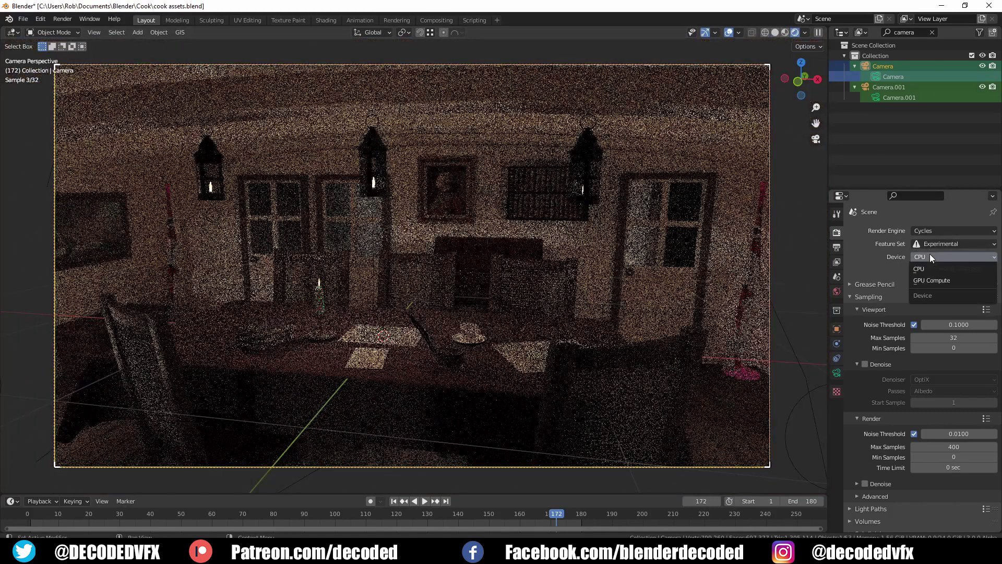
left_click(933, 281)
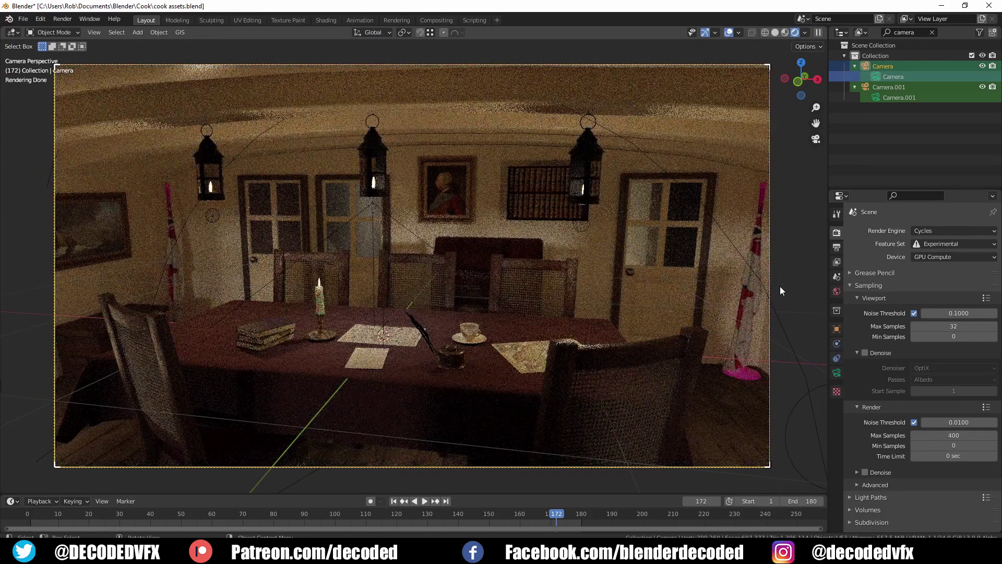
left_click(864, 353)
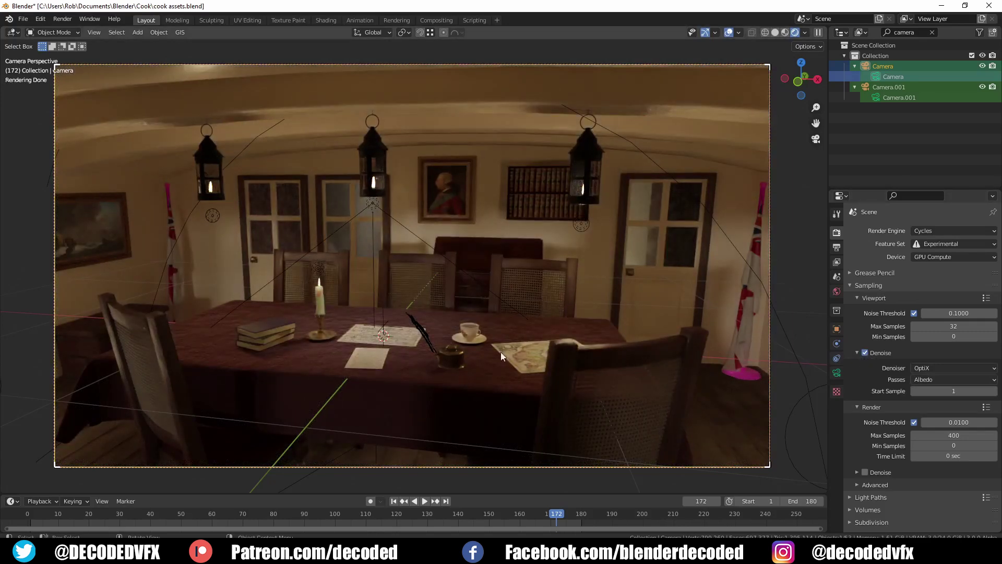
scroll(381, 351, "up", 2)
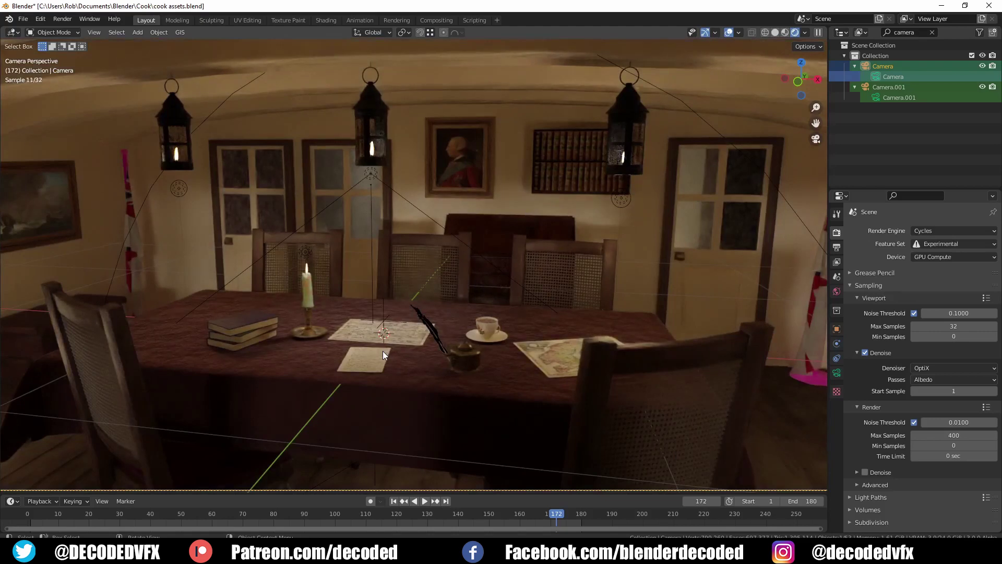
scroll(383, 355, "down", 2)
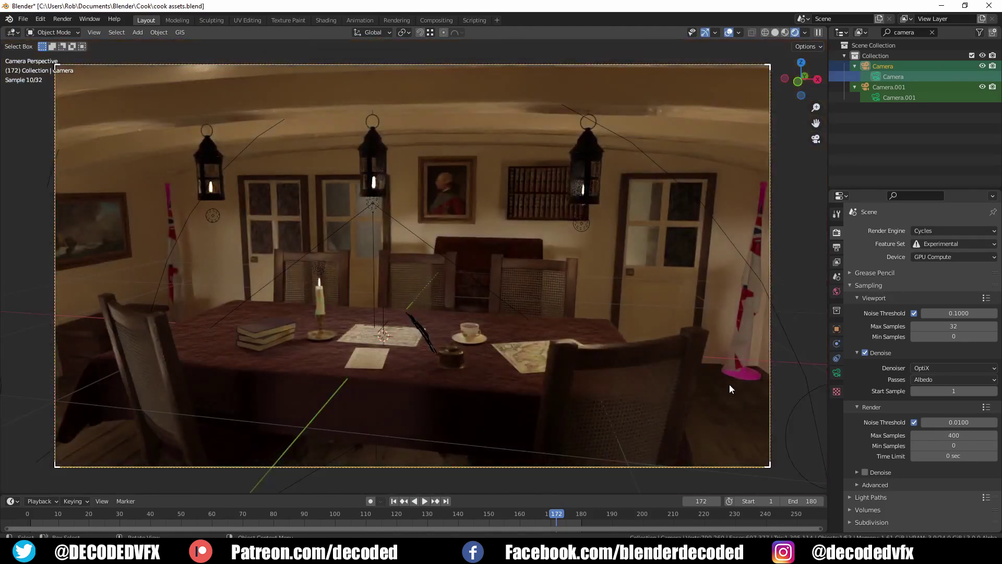
Select the flag beside the single door and show its material settings.
left_click(740, 378)
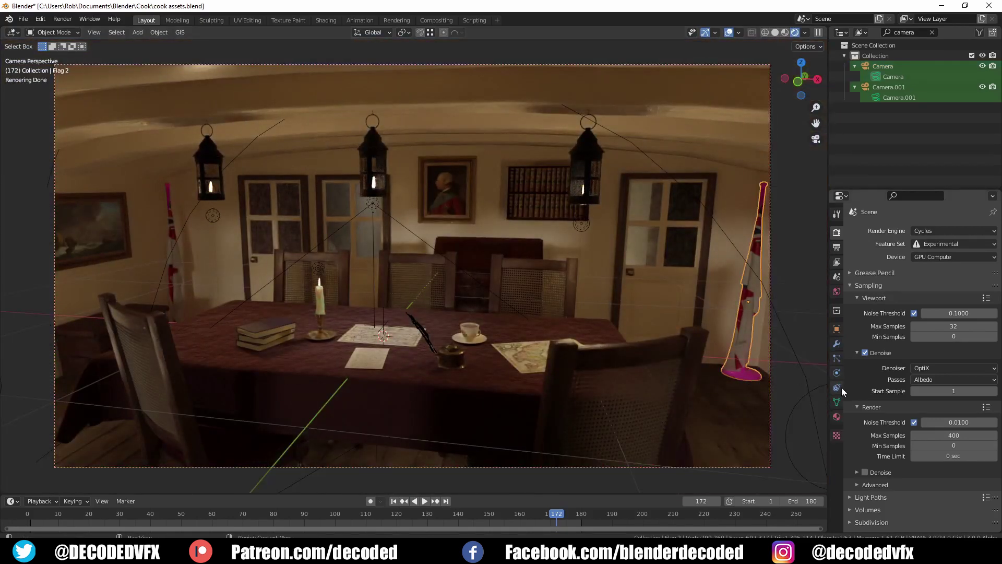
left_click(837, 417)
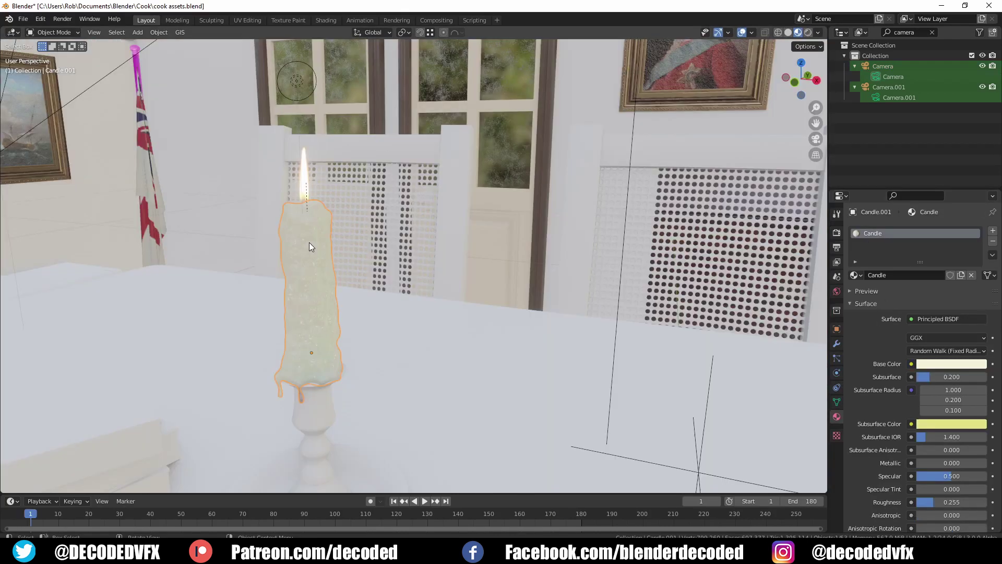
Show the candle on the table in Rendered viewport shading and view it from another angle.
scroll(308, 258, "down", 3)
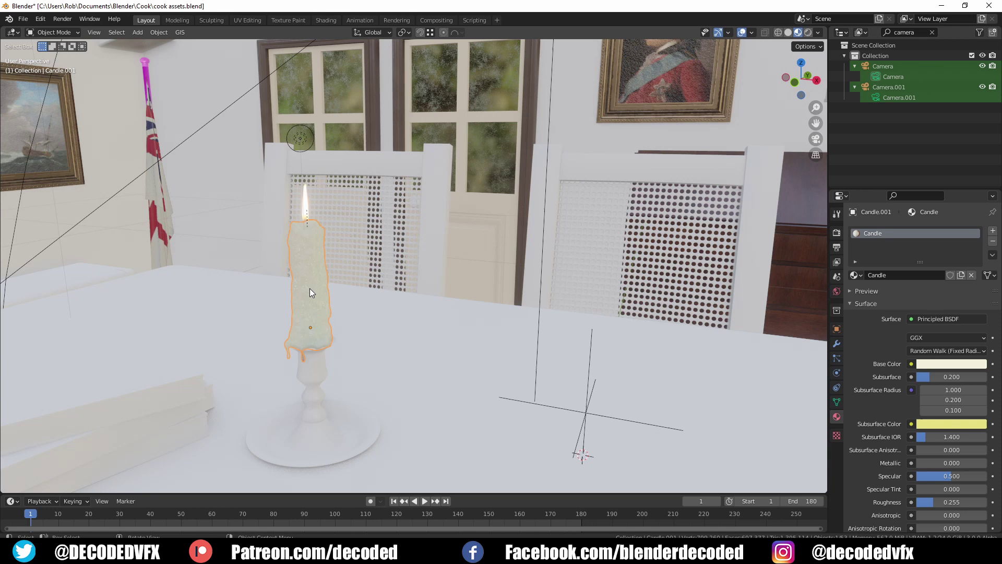
key("z")
left_click(321, 234)
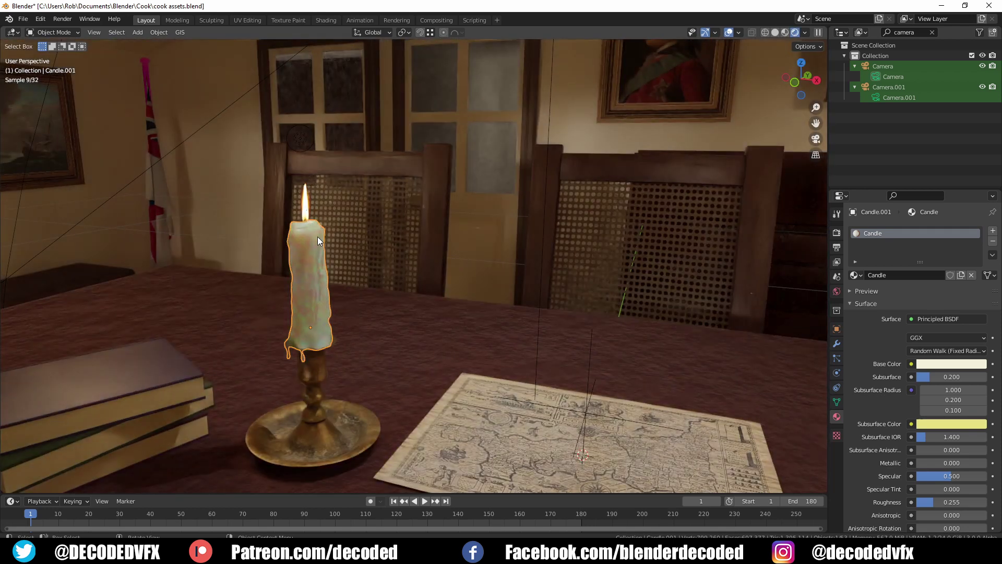
mouse_move(318, 239)
middle_mouse_down()
mouse_move(367, 242)
mouse_move(288, 245)
mouse_move(337, 243)
middle_mouse_up()
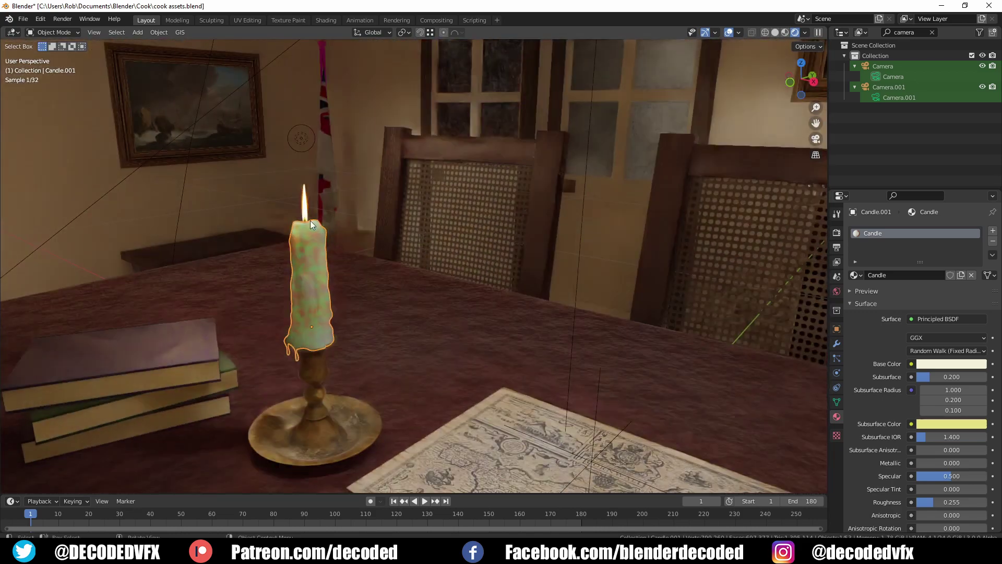
Make a linked duplicate of the candle flame plane in place and rotate it about the global Z axis.
left_click(303, 210)
scroll(305, 213, "up", 6)
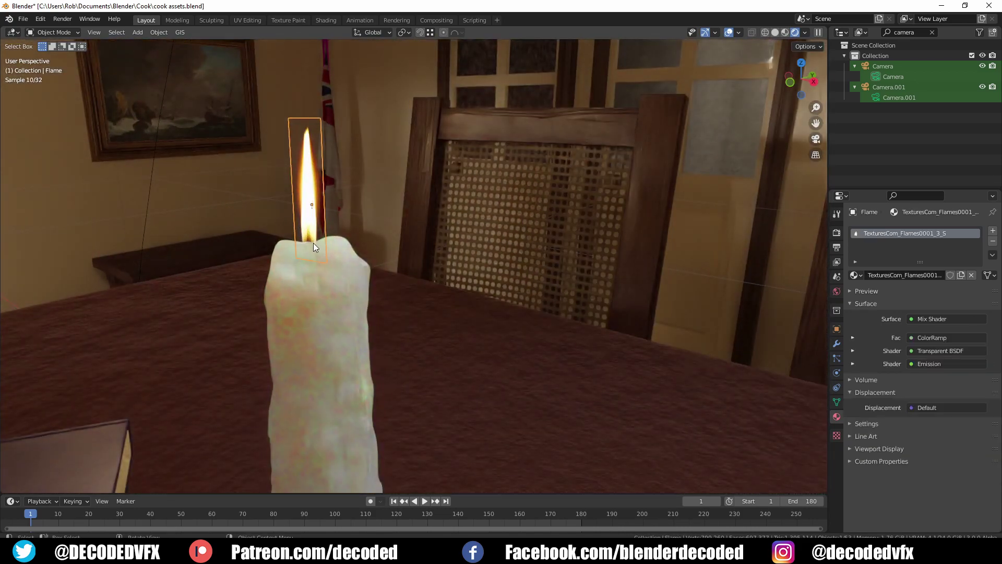
key("alt+d")
right_click(315, 236)
key("r")
key("z")
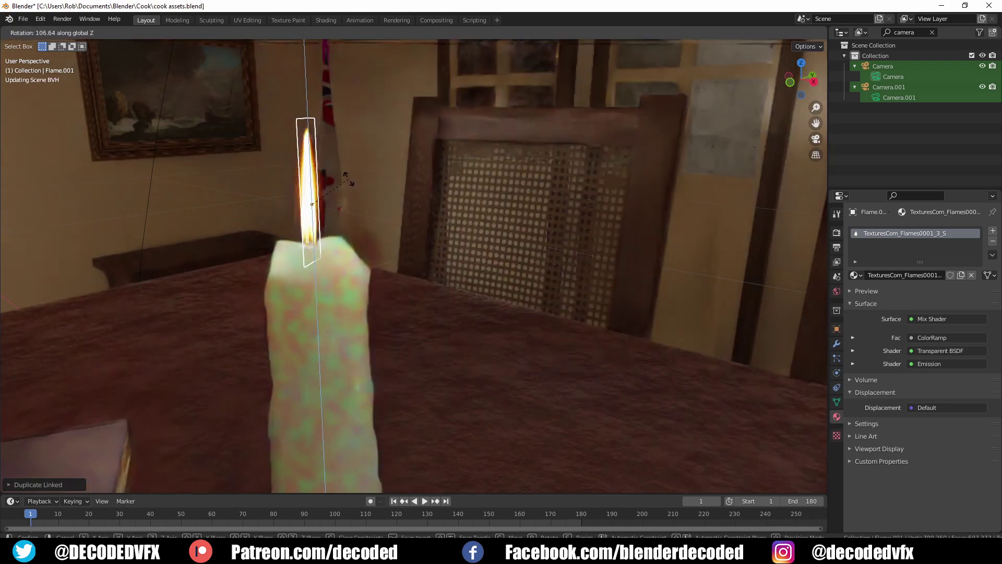
left_click(350, 248)
Switch the viewport to Solid shading and inspect the two crossed flame planes.
mouse_move(349, 248)
middle_mouse_down()
mouse_move(327, 293)
mouse_move(558, 282)
mouse_move(286, 294)
mouse_move(226, 283)
mouse_move(329, 281)
mouse_move(365, 334)
mouse_move(473, 307)
mouse_move(373, 302)
mouse_move(409, 252)
middle_mouse_up()
key("z")
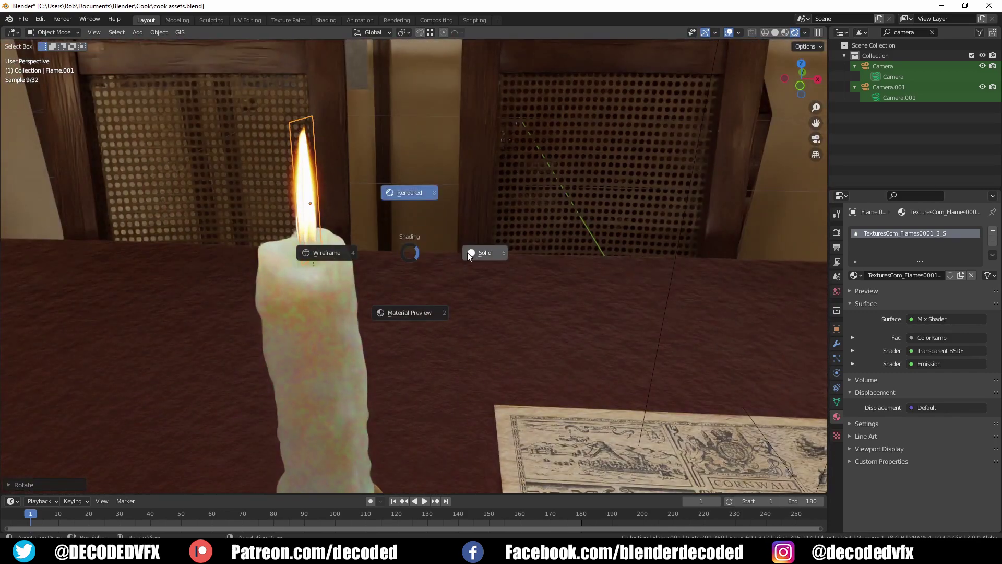
left_click(468, 253)
mouse_move(355, 230)
middle_mouse_down()
mouse_move(438, 284)
mouse_move(395, 274)
middle_mouse_up()
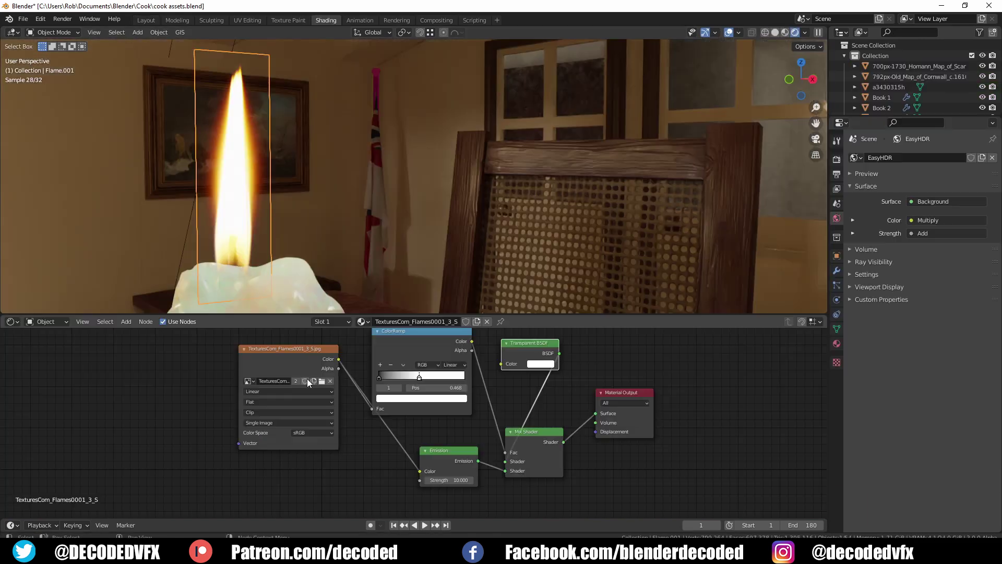
Move the flame's image texture node away from the other nodes and preview its color output directly on the flame planes.
left_click_drag(301, 359, 224, 404)
left_click(223, 398, "ctrl+shift")
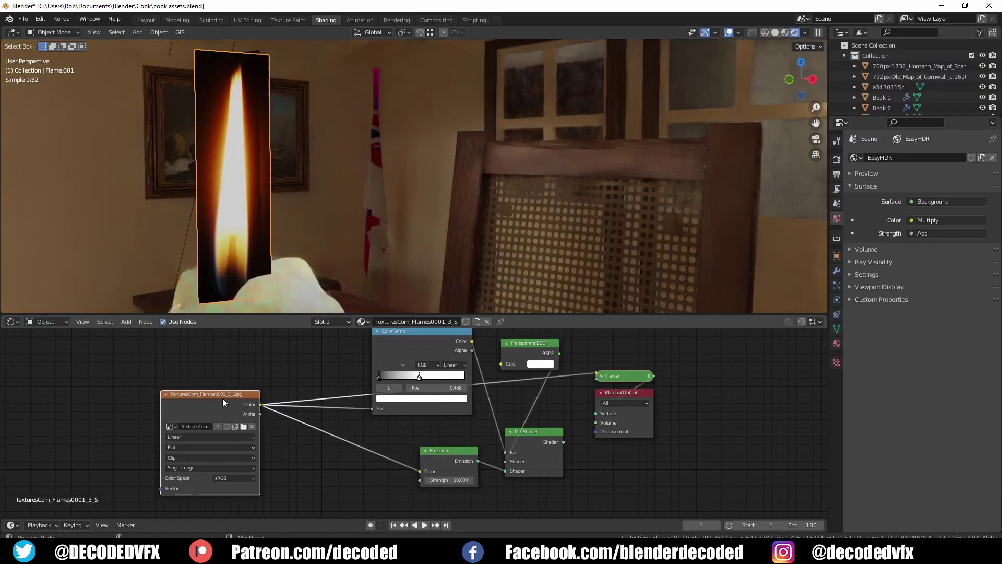
middle_click_drag(254, 296, 250, 212)
scroll(458, 446, "up", 3)
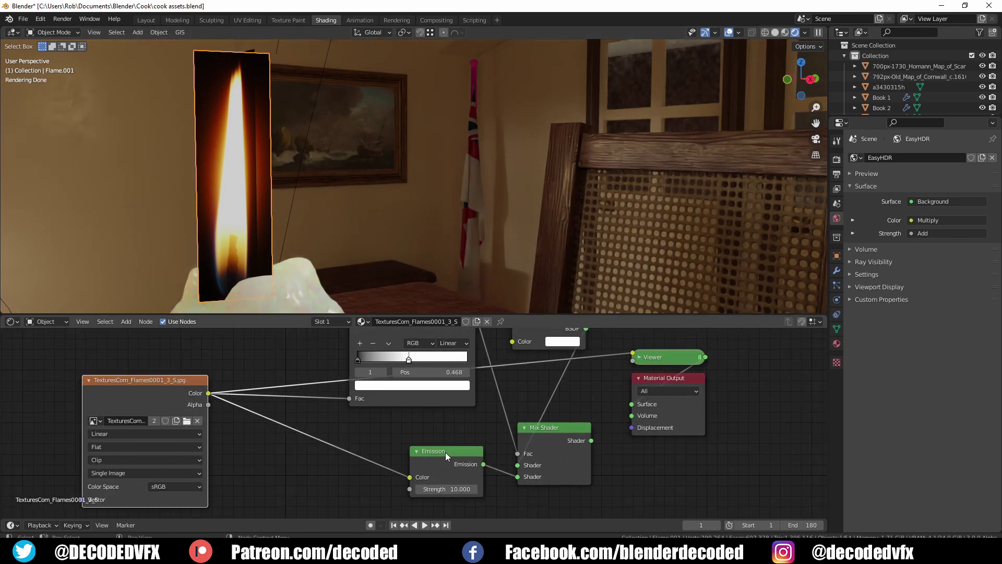
Preview the outputs of the flame material's Emission, ColorRamp and Transparent BSDF nodes one after another on the flame planes.
left_click(444, 453)
left_click(443, 453, "ctrl+shift")
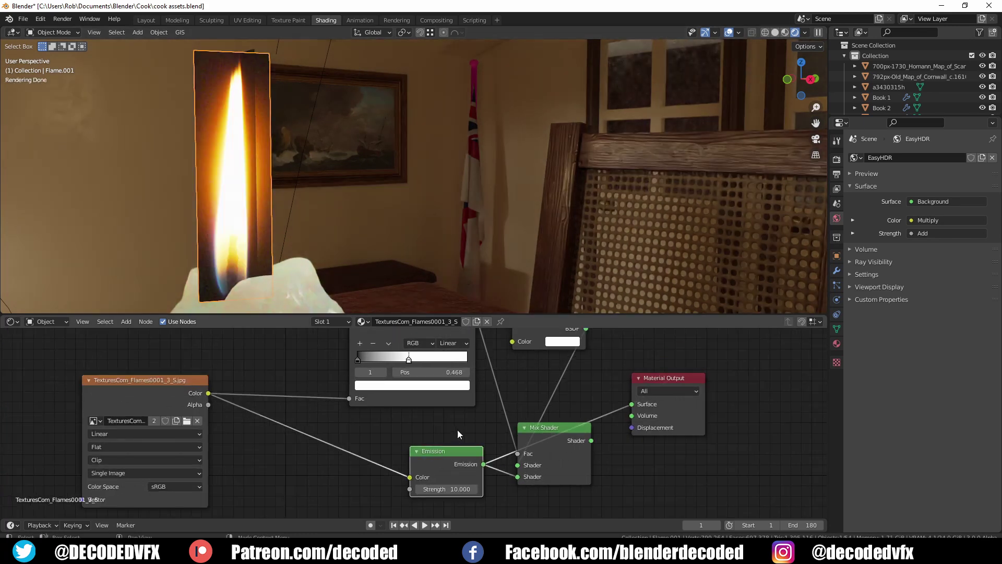
middle_click_drag(457, 430, 427, 470)
left_click(375, 354, "ctrl+shift")
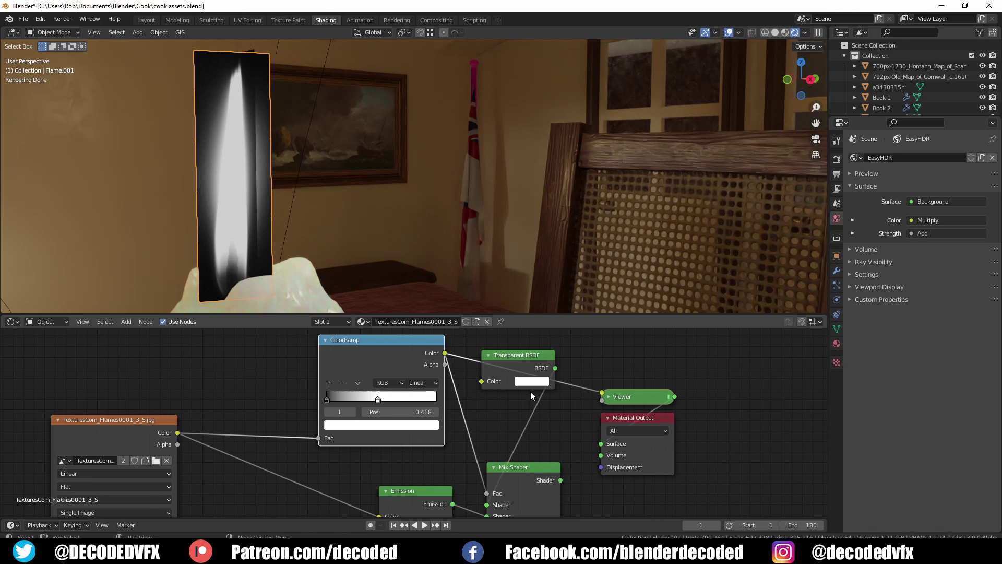
left_click(521, 361, "ctrl+shift")
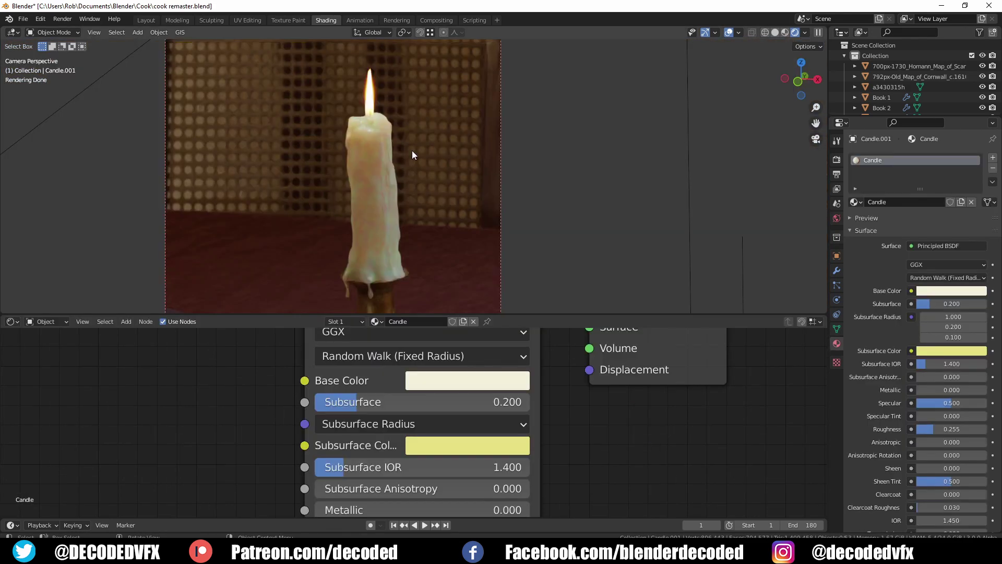
Set the candle material's Subsurface value to 0.241 and check the result close up at the candle's base.
left_click_drag(406, 403, 366, 402)
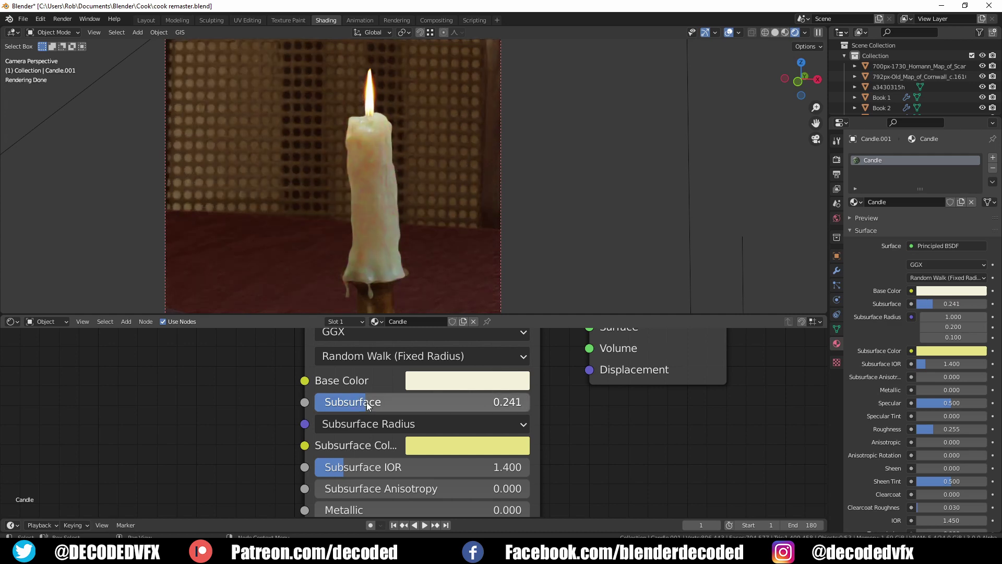
scroll(386, 292, "up", 5)
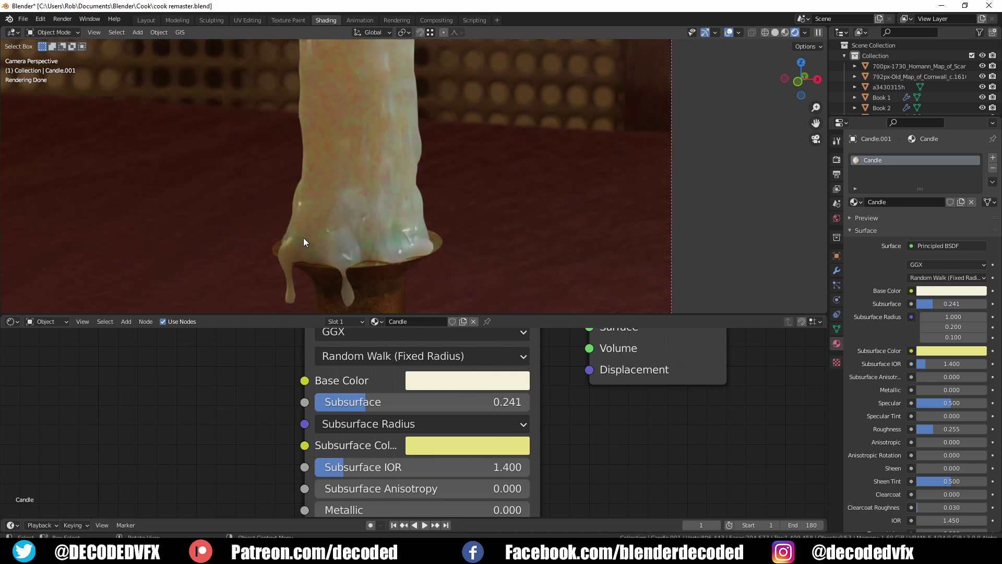
Try 31.2 as the candle material's first Subsurface Radius value, and reset it to 1.
left_click(455, 431)
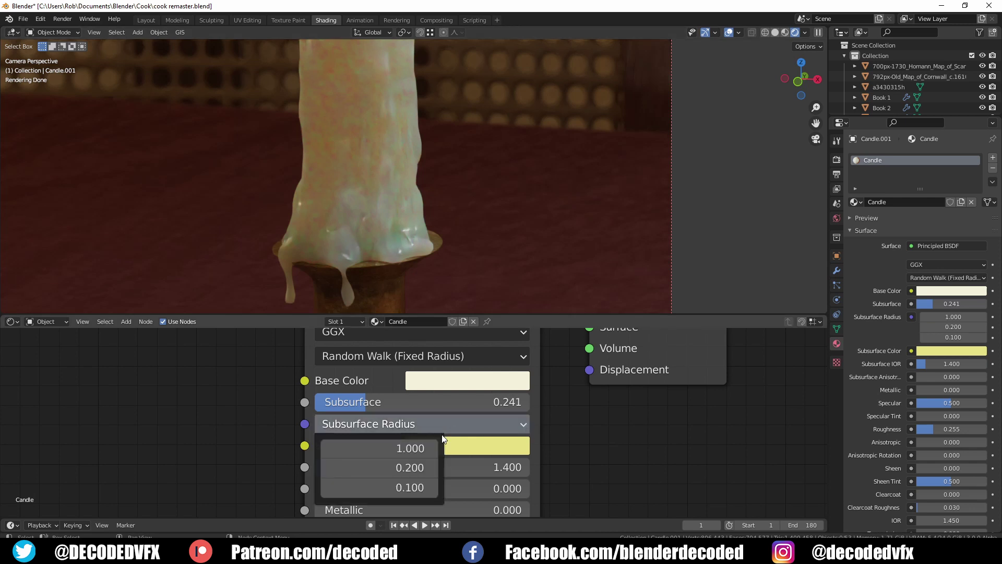
left_click_drag(398, 447, 465, 447)
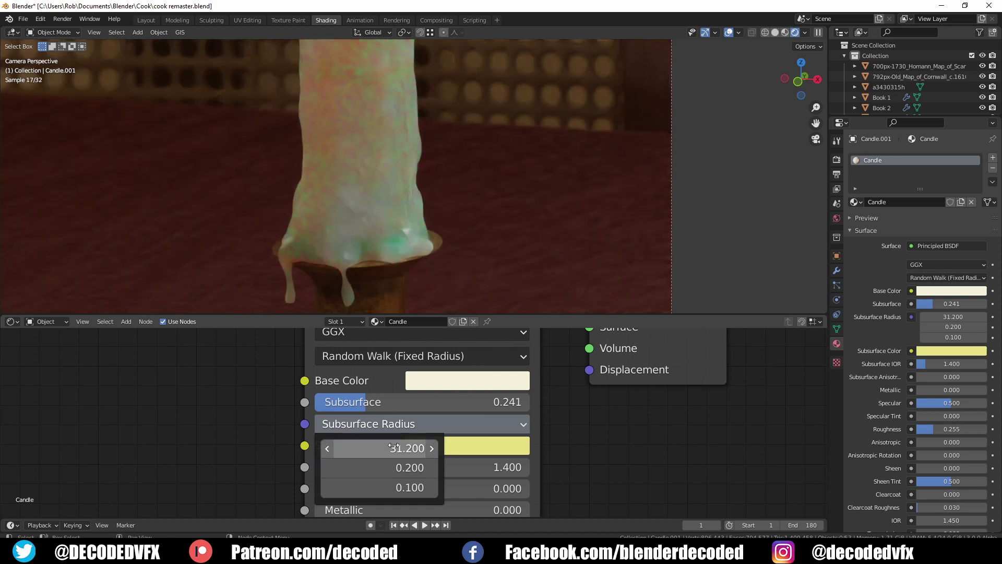
left_click(393, 448)
type("1")
key("Return")
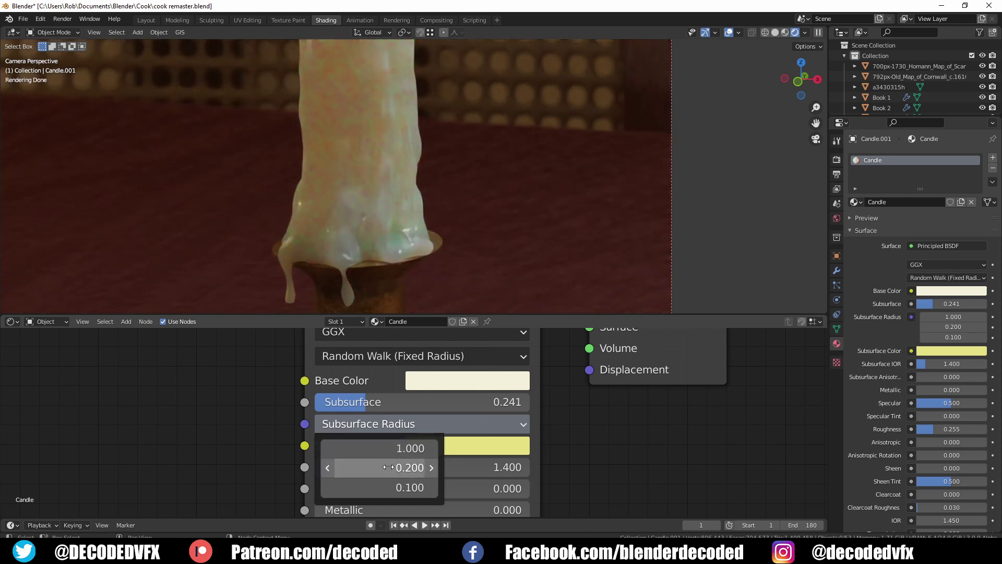
Set the second Subsurface Radius value of the candle material to 0.51.
mouse_move(394, 465)
left_mouse_down()
mouse_move(436, 466)
mouse_move(397, 466)
left_mouse_up()
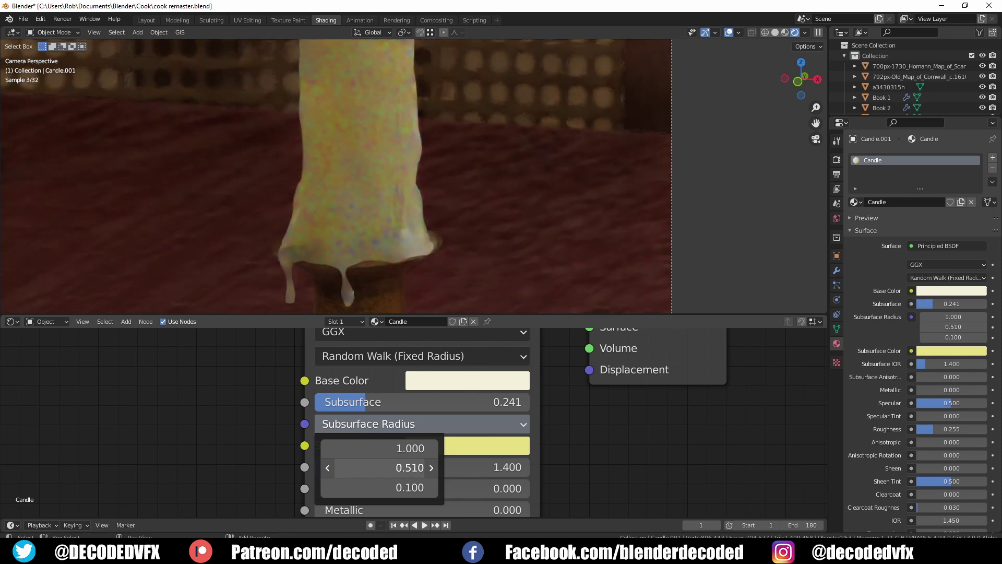
scroll(355, 226, "down", 2)
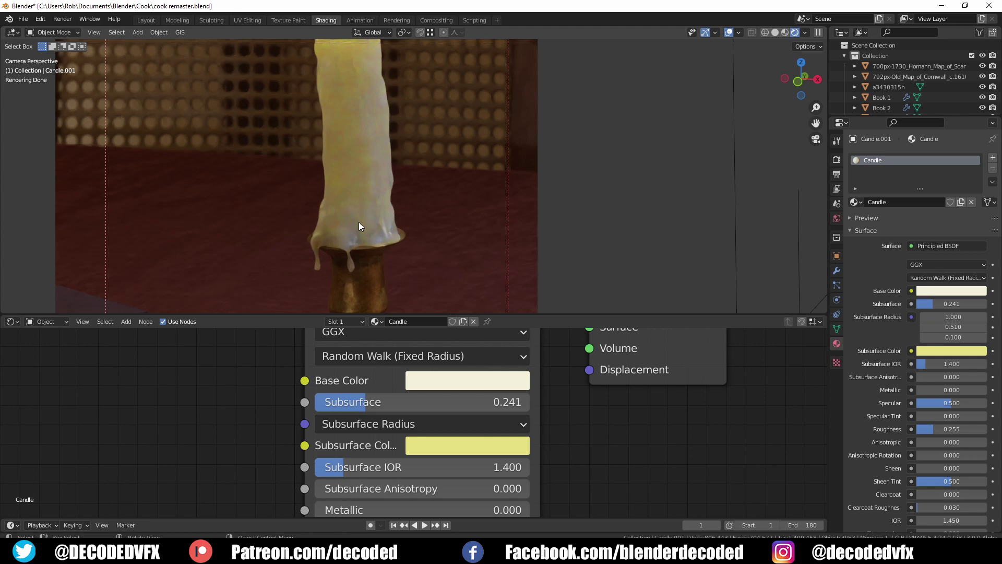
scroll(359, 221, "down", 1)
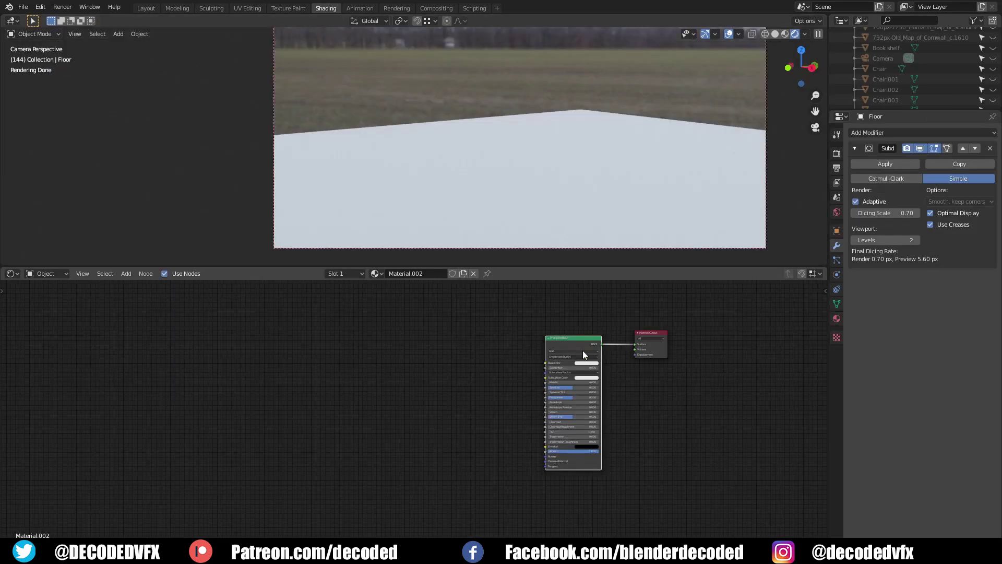
Load the brown_planks texture maps onto the floor's Principled shader with Principled Texture Setup and show the floor in Material Preview shading.
key("ctrl+shift+t")
left_click_drag(624, 345, 360, 198)
left_click(692, 450)
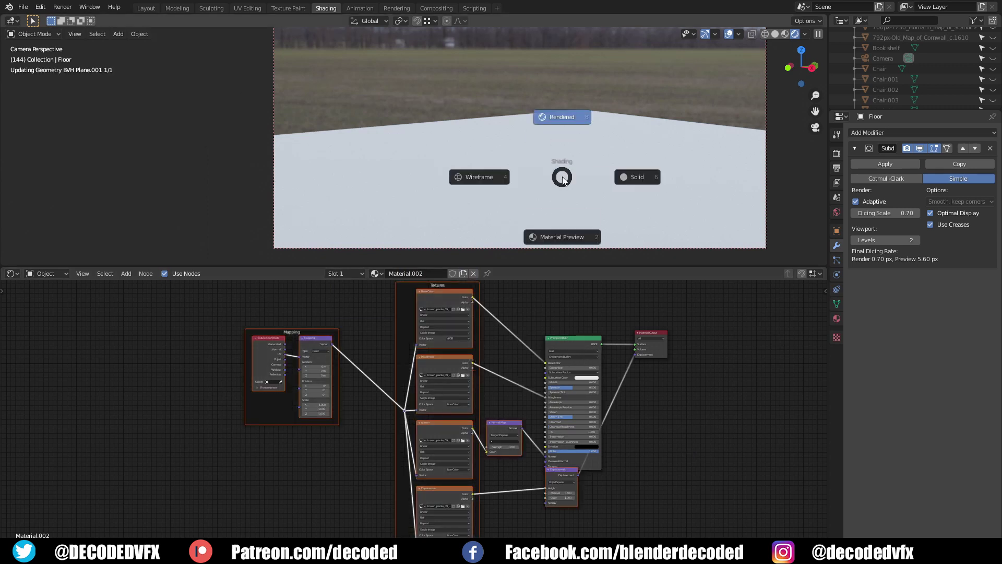
left_click(561, 221)
scroll(623, 235, "down", 2)
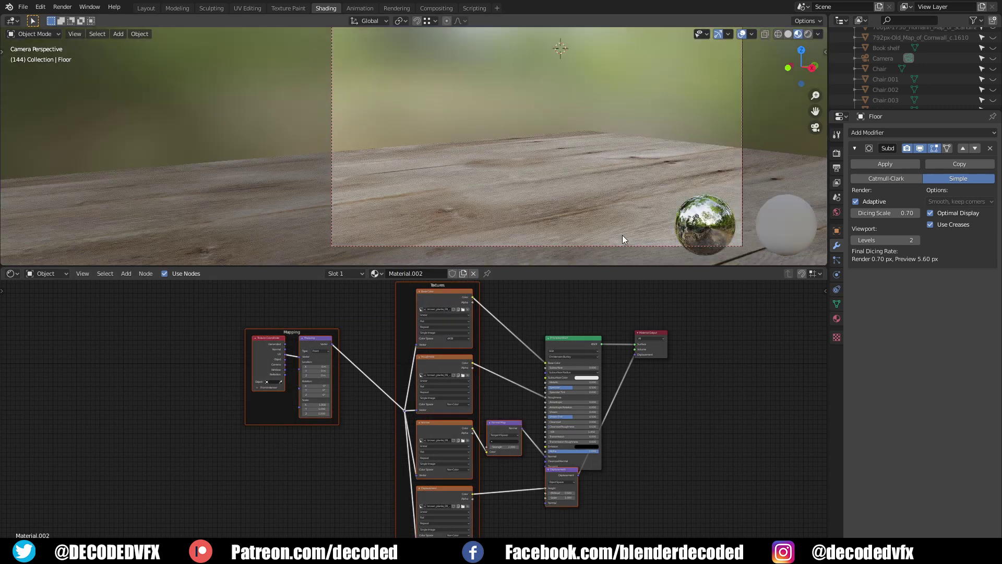
scroll(308, 431, "up", 2)
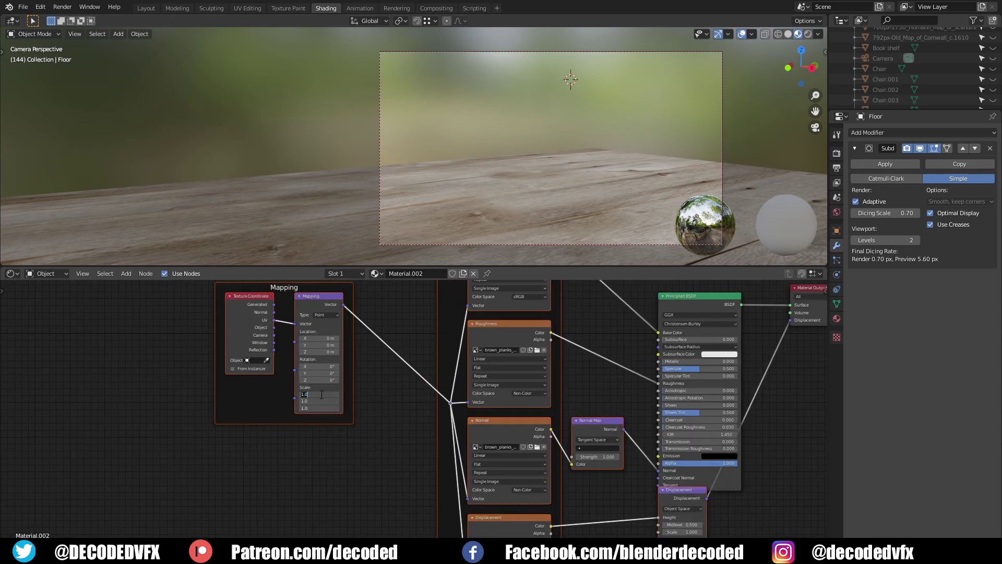
Set the floor texture's Mapping scale to 6 on all three axes and show the floor in Rendered shading.
type("6")
key("Return")
middle_click_drag(679, 532, 531, 503)
scroll(530, 513, "up", 3)
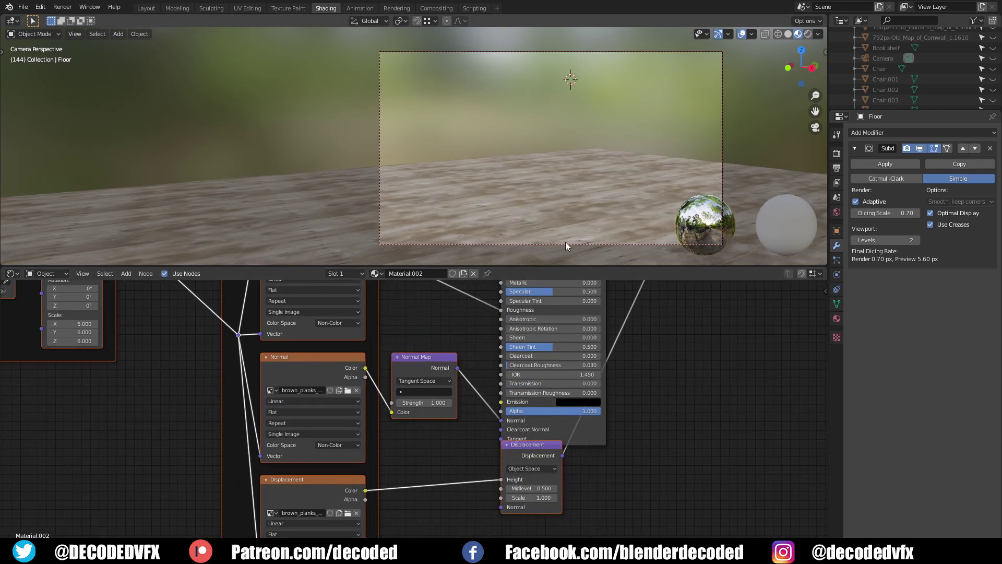
key("z")
left_click(585, 184)
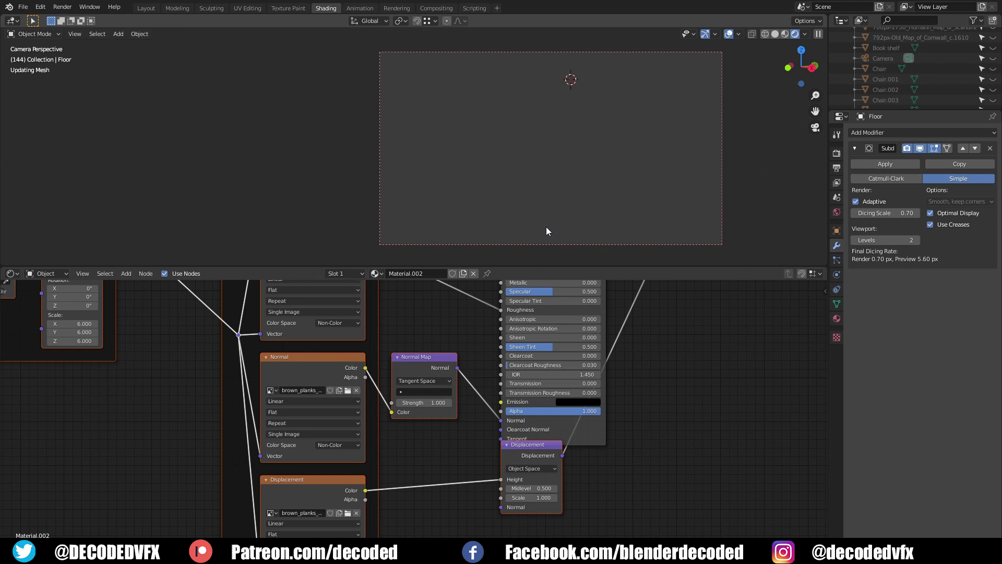
Set the floor material's displacement method to Displacement and Bump, and open the Displacement node's scale for editing.
left_click(837, 318)
scroll(877, 375, "up", 1)
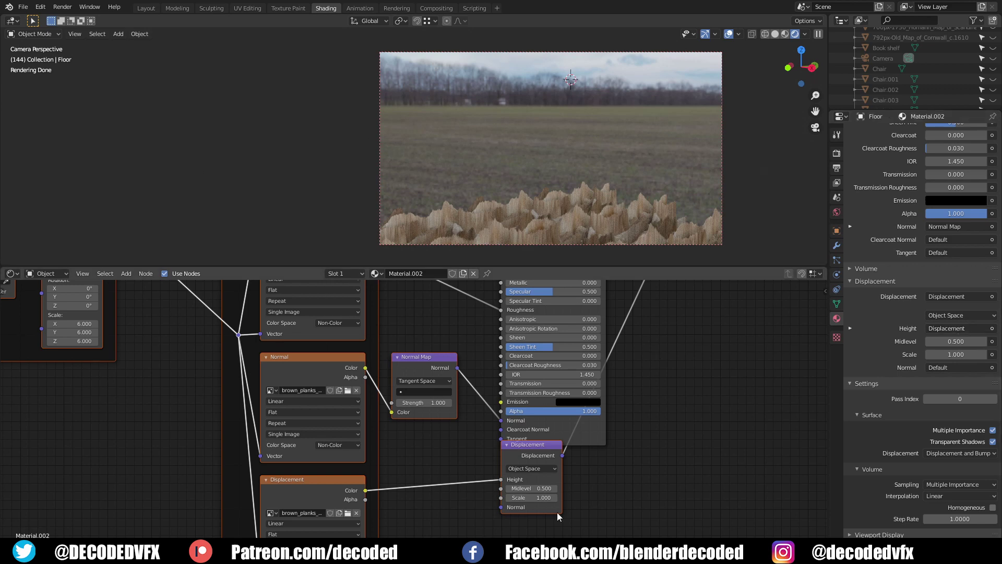
scroll(556, 512, "up", 2)
double_click(529, 498)
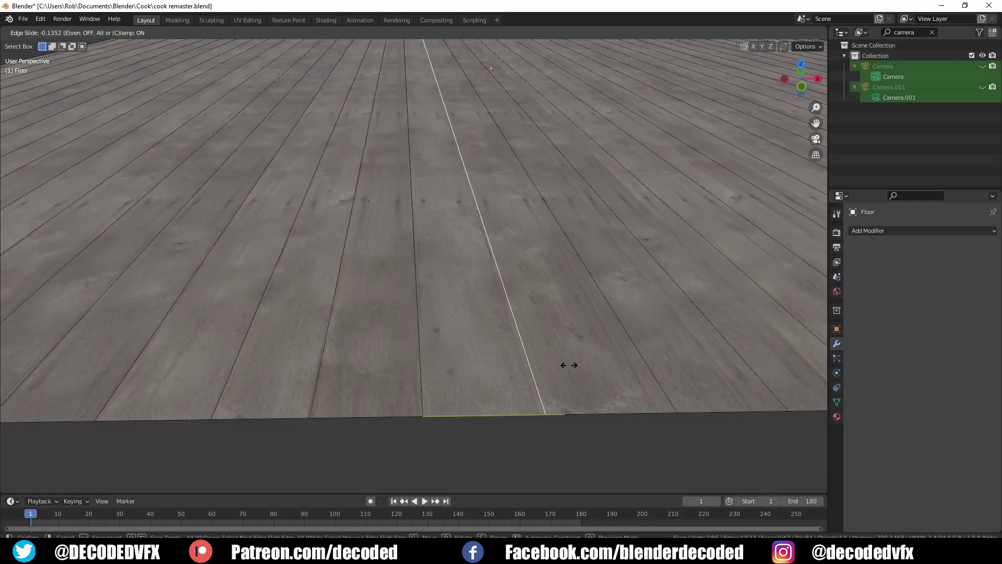
Add lengthwise loop cuts across the floor plane and edge-slide each one onto a gap between the textured planks.
left_click(521, 330)
left_click(530, 334)
key("g")
key("g")
left_click(496, 334)
left_click(619, 334)
key("g")
key("g")
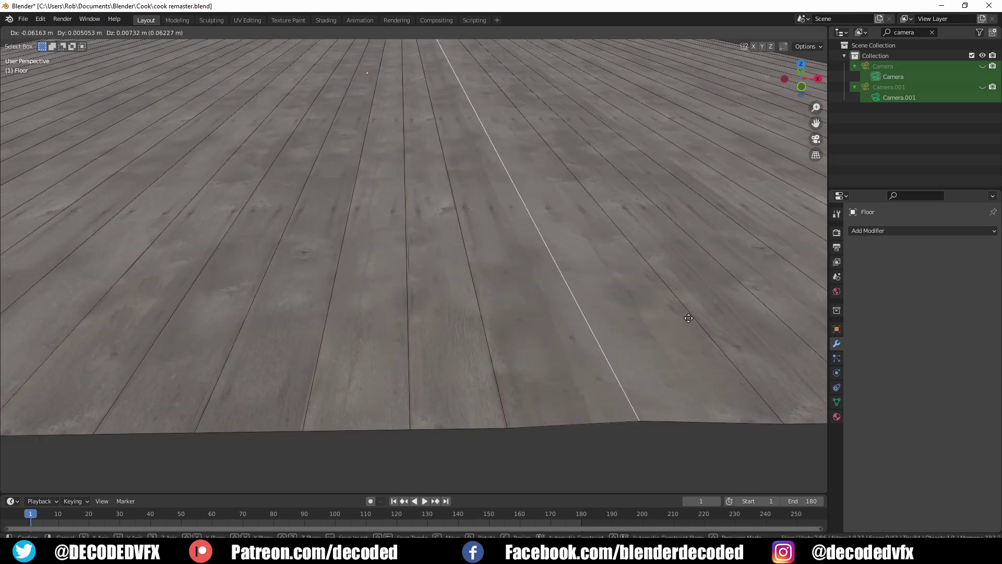
key("g")
key("g")
middle_click_drag(662, 326, 407, 358, "shift")
left_click(574, 353)
left_click(401, 359)
key("g")
key("g")
left_click(346, 361)
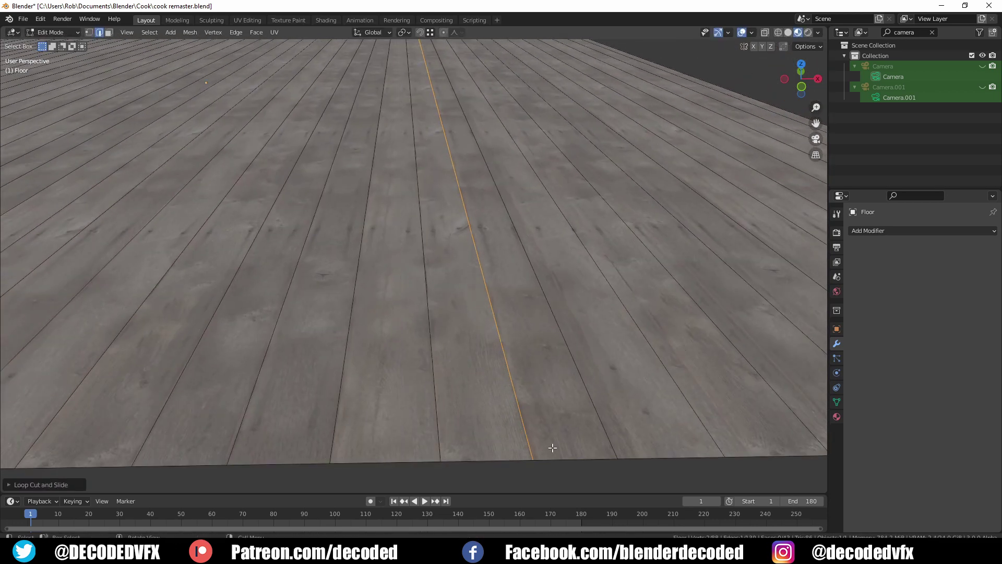
middle_click_drag(553, 448, 459, 422, "shift")
key("g")
key("g")
left_click(600, 399)
key("g")
key("g")
left_click(629, 399)
key("g")
key("g")
left_click(490, 394)
left_click(454, 399)
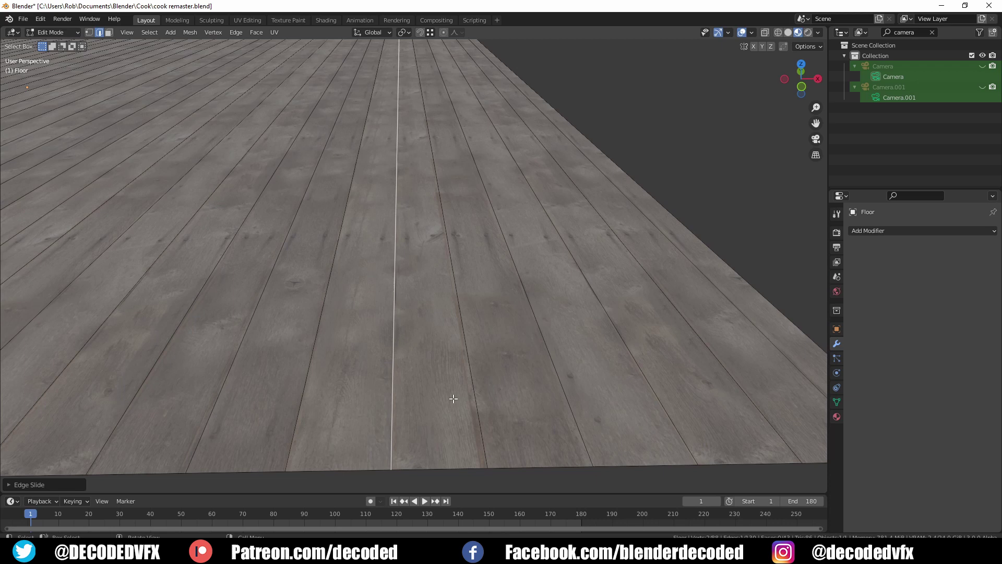
Bevel all the lengthwise plank seam edges of the floor into narrow strips and extrude those faces along their normals.
scroll(453, 398, "down", 10)
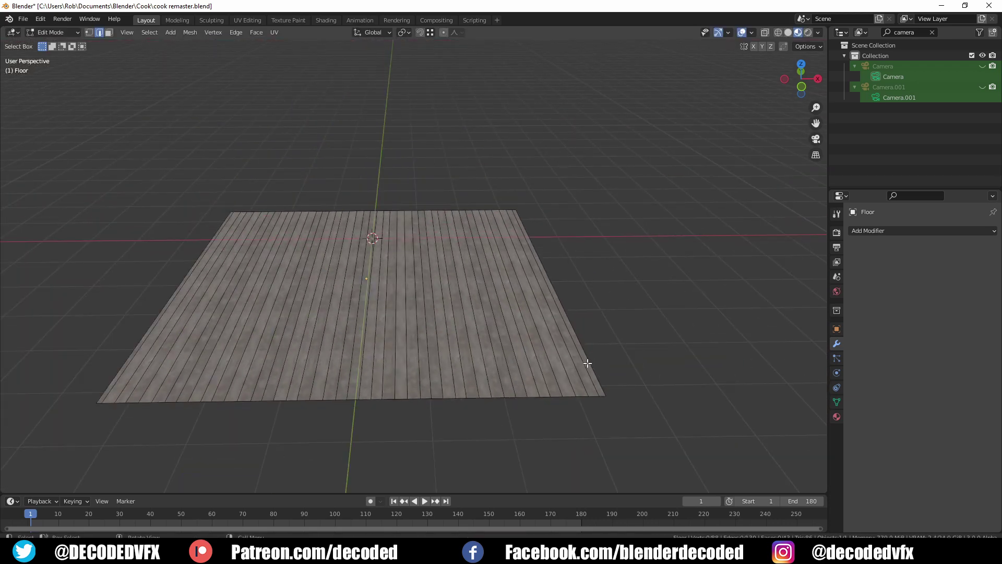
left_click_drag(132, 357, 132, 357)
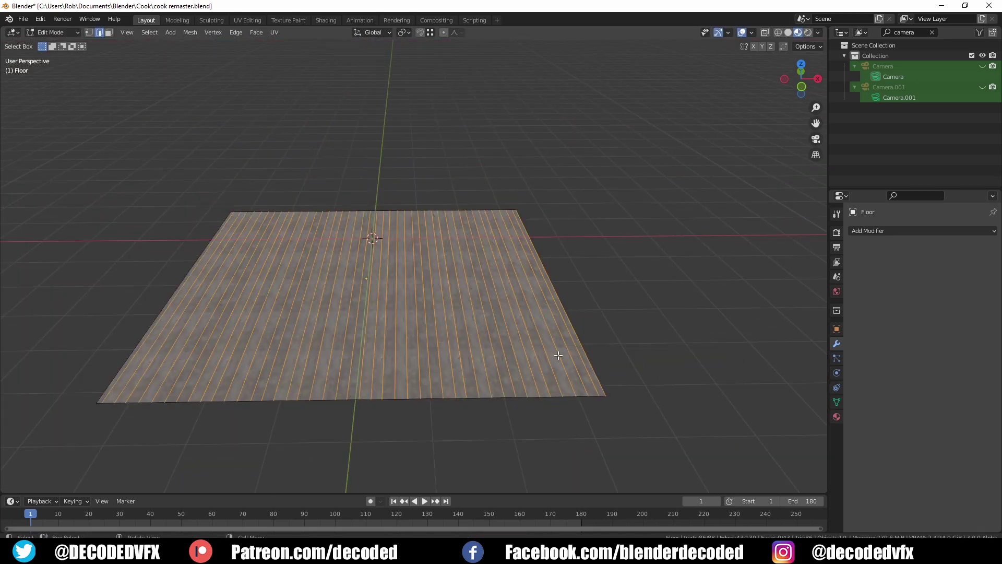
middle_click_drag(595, 358, 555, 369)
scroll(517, 314, "up", 8)
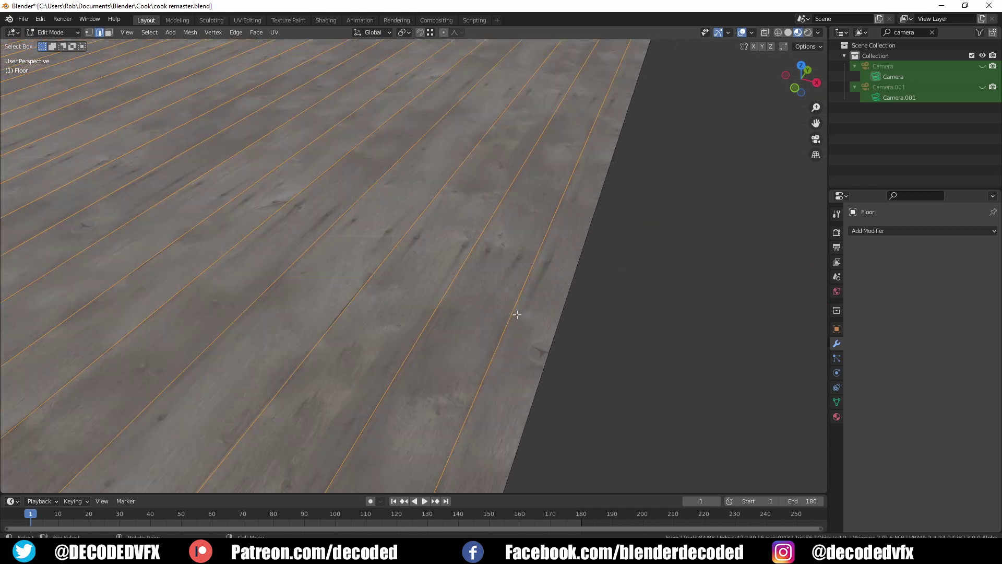
middle_click_drag(517, 314, 525, 331)
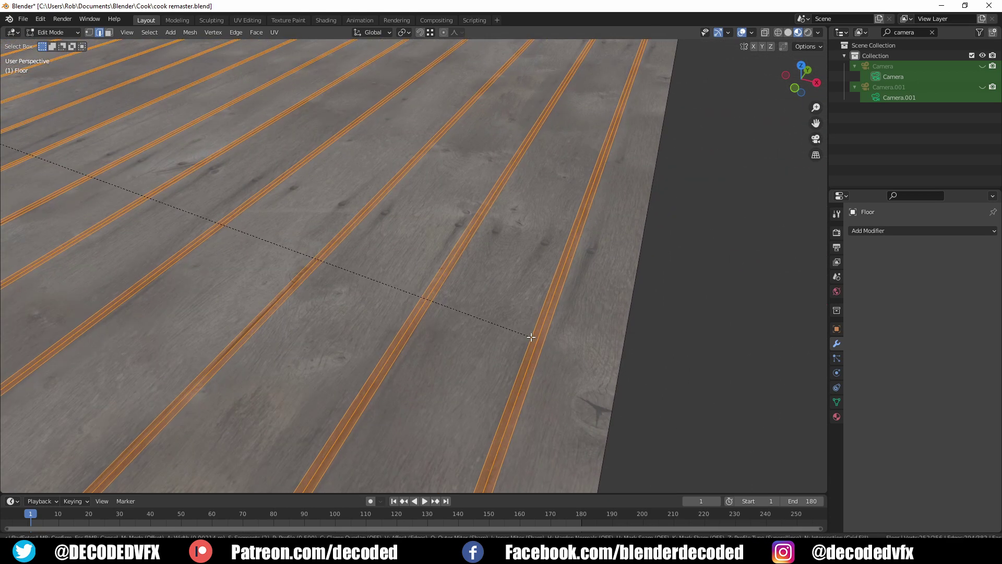
key("ctrl+alt+z")
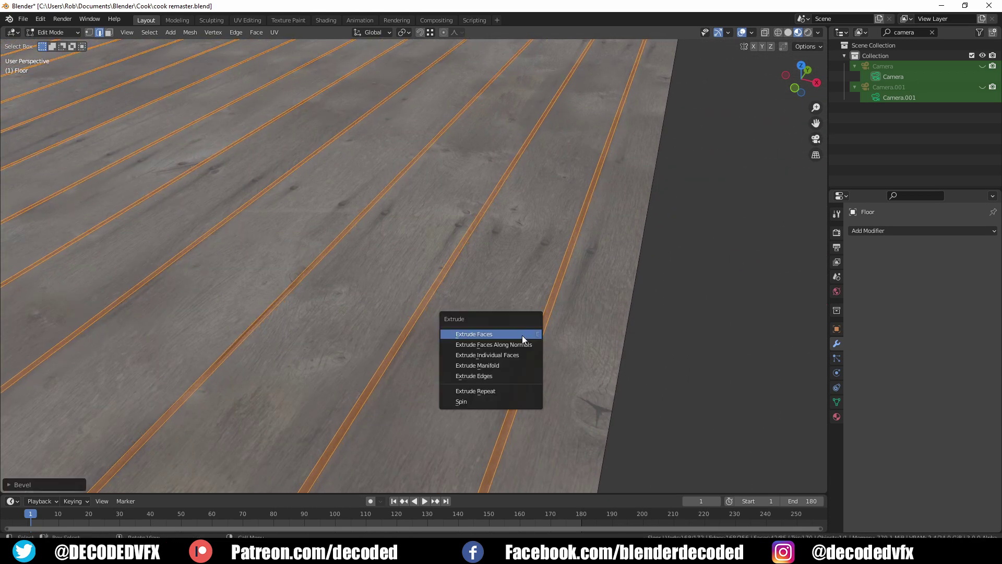
left_click(522, 343)
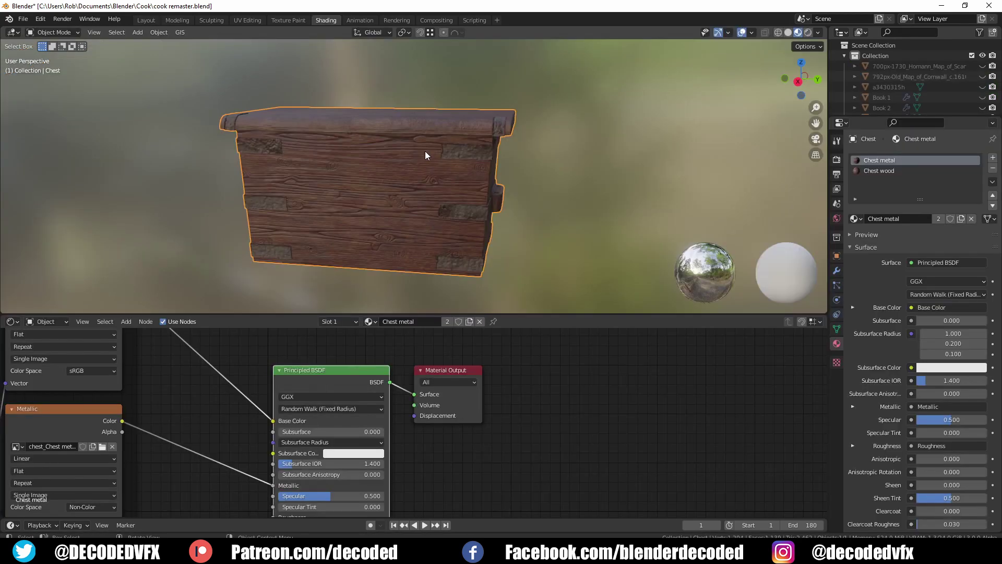
Delete the Base Color image texture node from the chest's Chest wood material.
middle_click_drag(424, 151, 463, 179)
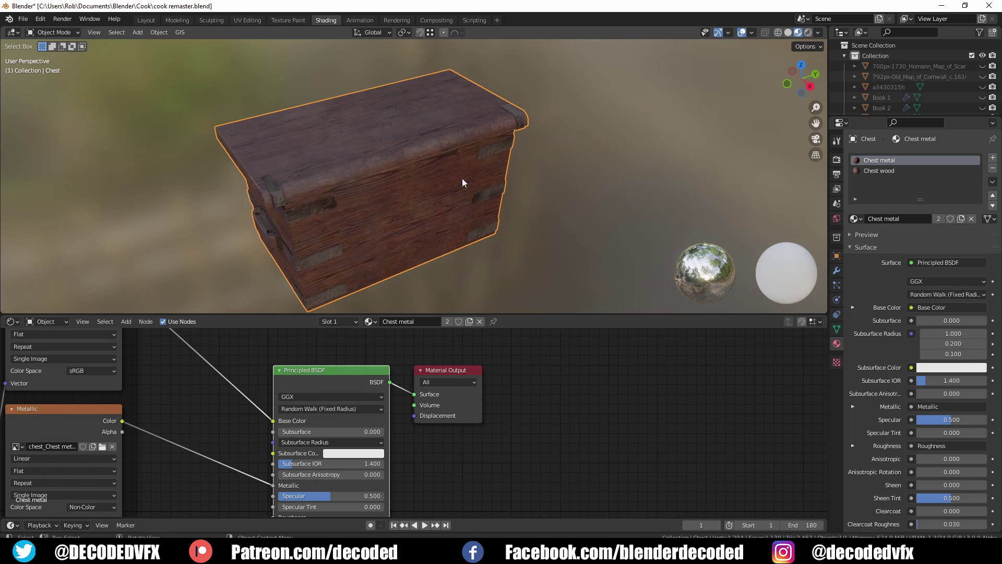
scroll(330, 148, "up", 6)
middle_click_drag(330, 147, 280, 132)
scroll(308, 114, "down", 3)
scroll(308, 114, "up", 1)
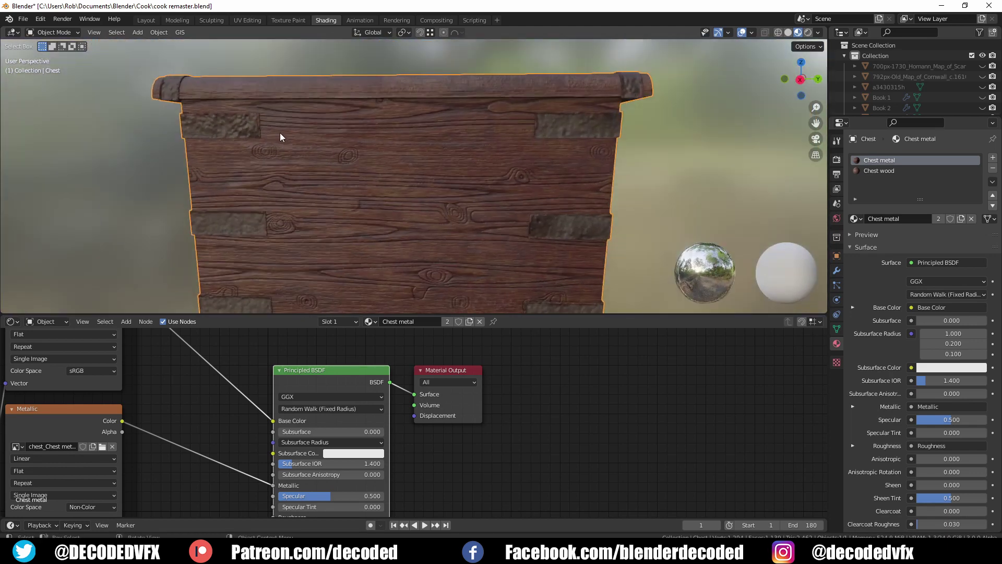
left_click(920, 170)
scroll(467, 390, "down", 2)
middle_click_drag(205, 353, 478, 414)
left_click(347, 361)
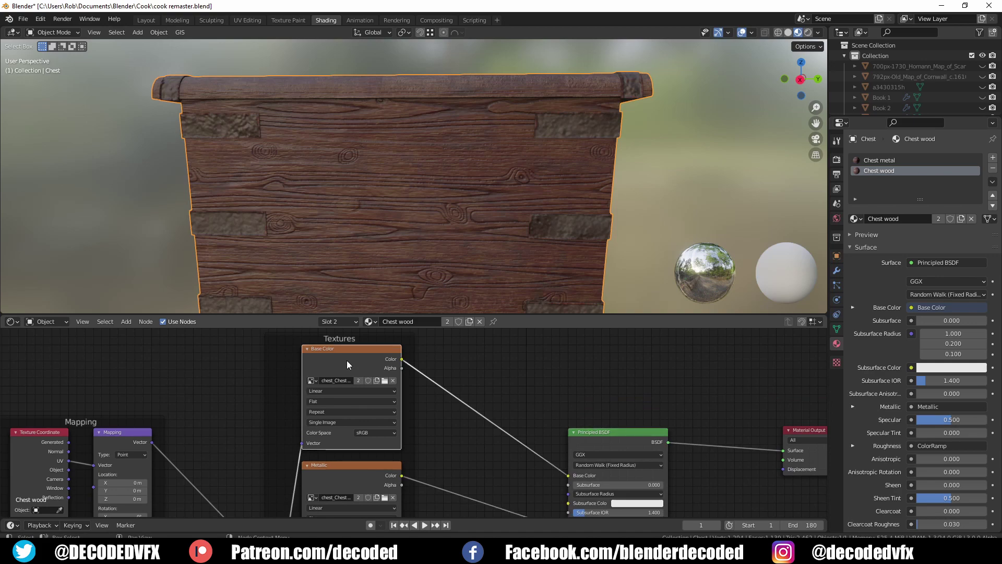
key("x")
Switch to the Cook folder in File Explorer and preview the old wood planks image TexturesCom_WoodPlanksOld0274_1_M.jpg.
mouse_move(114, 548)
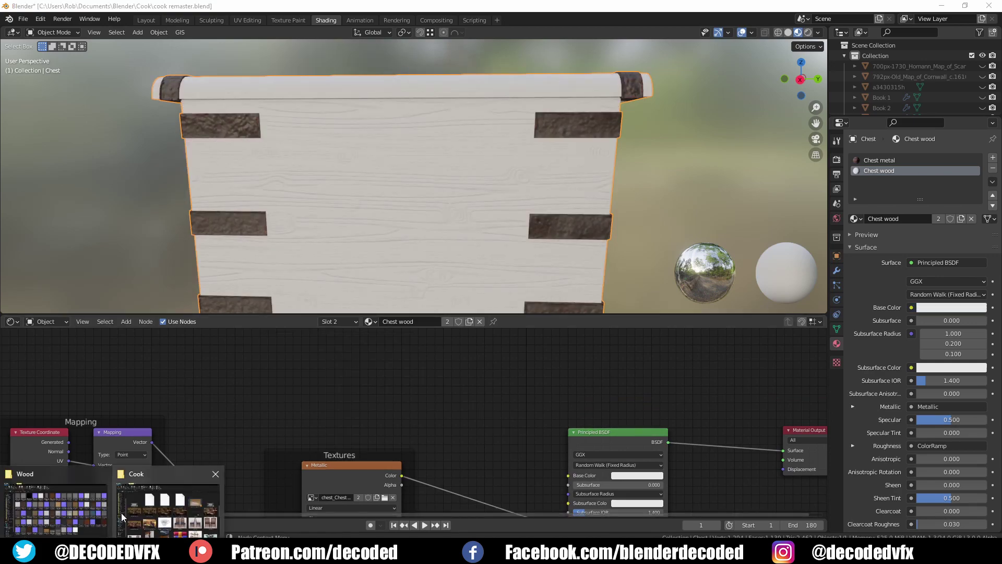
left_click(122, 515)
double_click(477, 468)
key("Right")
key("Left")
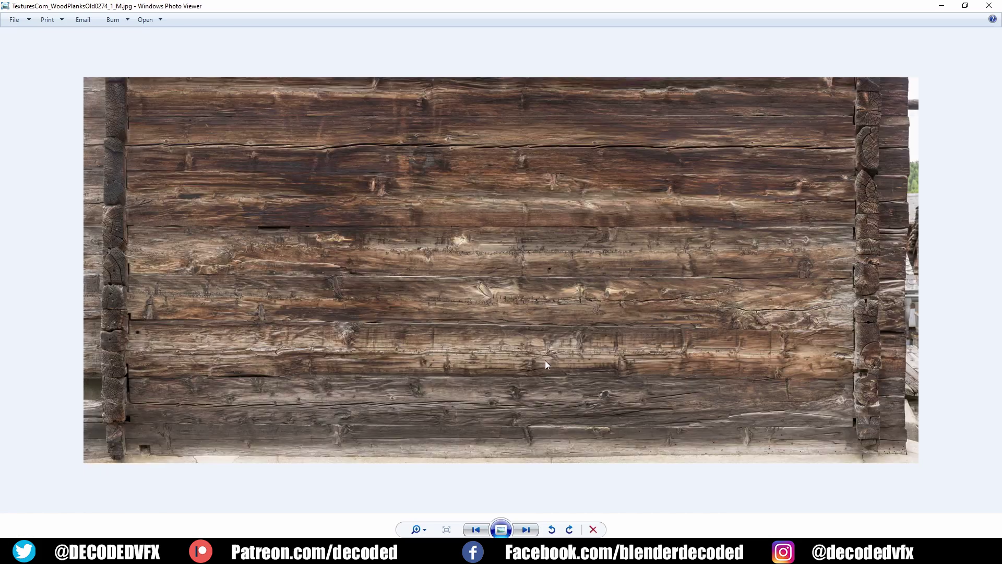
key("alt+F4")
Bring TexturesCom_WoodPlanksOld0274_1_M.jpg into the Chest wood material as an image texture and connect its color to the Principled BSDF's Base Color.
left_click_drag(488, 464, 239, 556)
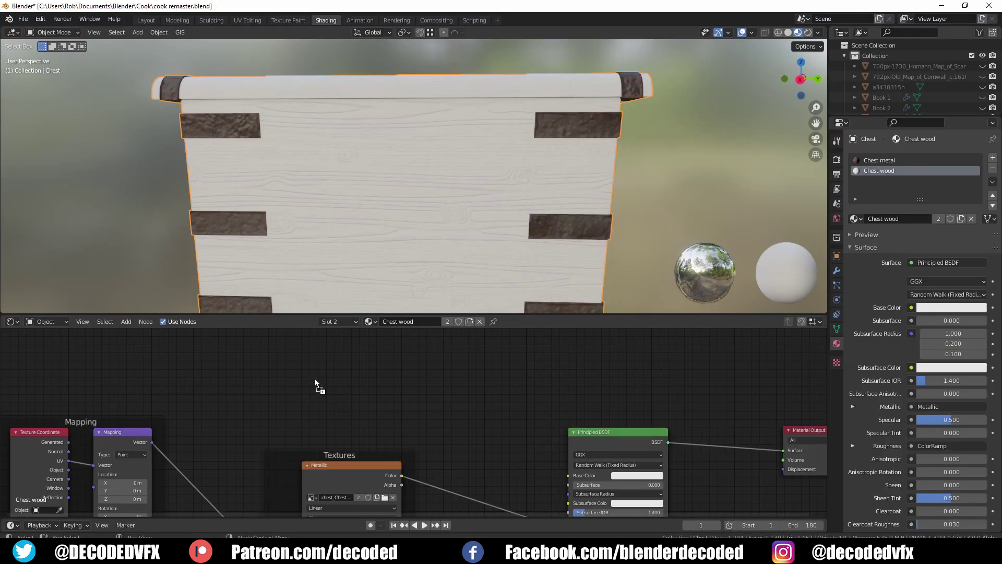
left_click_drag(316, 379, 316, 381)
left_click_drag(569, 475, 568, 475)
left_click_drag(360, 383, 450, 370)
Remap the whole chest mesh's UVs with Cube Projection from the right orthographic view.
scroll(398, 217, "down", 4)
key("KP_1")
key("KP_3")
key("Tab")
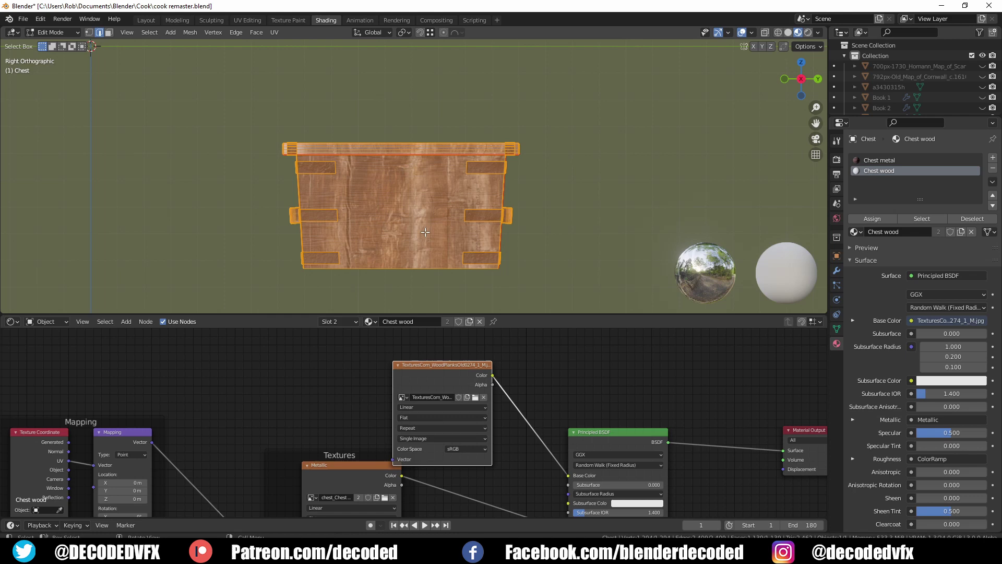
key("u")
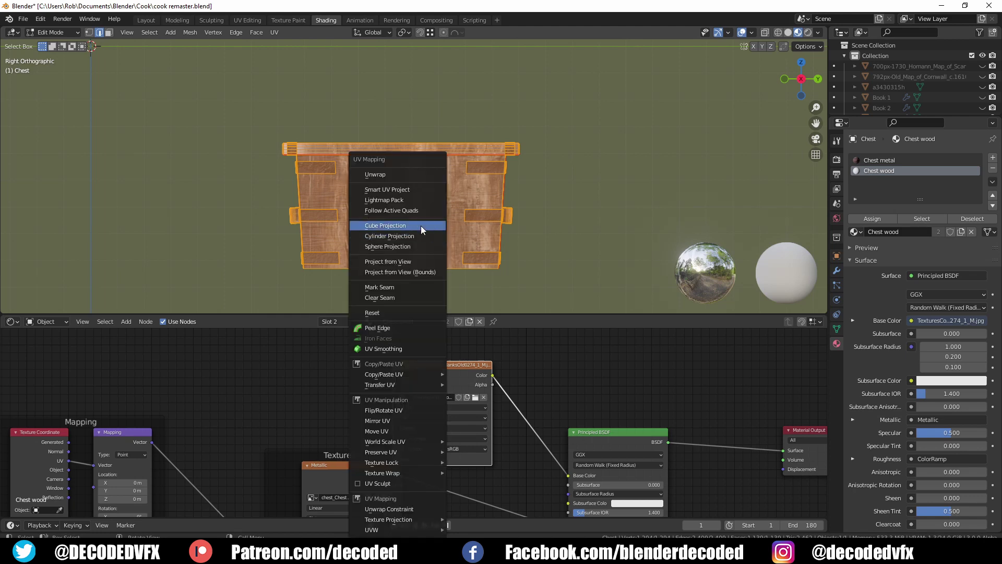
left_click(420, 226)
key("Tab")
middle_click_drag(420, 227, 427, 184)
scroll(390, 217, "up", 3)
scroll(427, 184, "up", 3)
Delete the Metallic and Roughness image texture nodes from the Chest wood material.
middle_click_drag(472, 394, 470, 511)
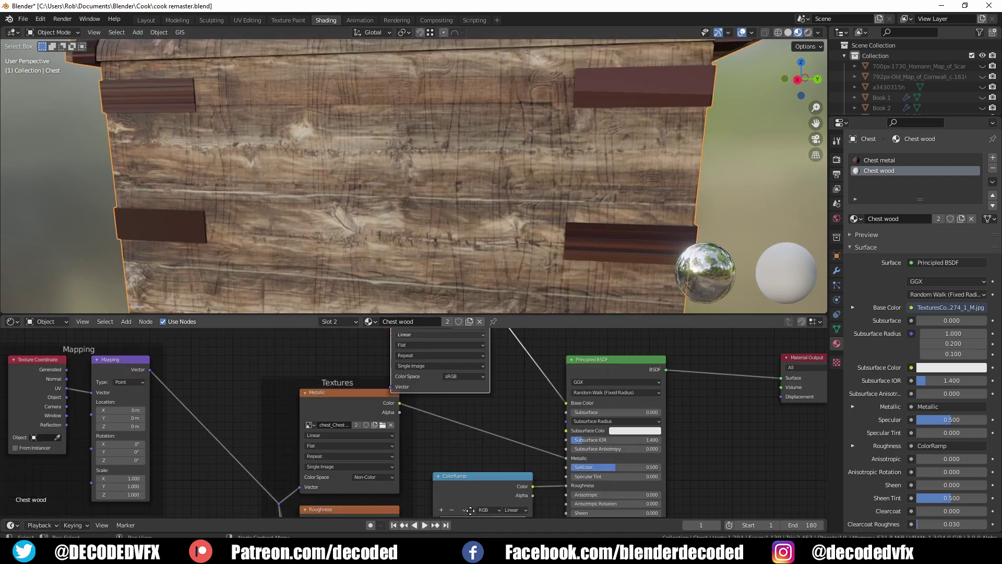
scroll(470, 510, "down", 5)
middle_click_drag(459, 453, 466, 420)
left_click(405, 397)
key("x")
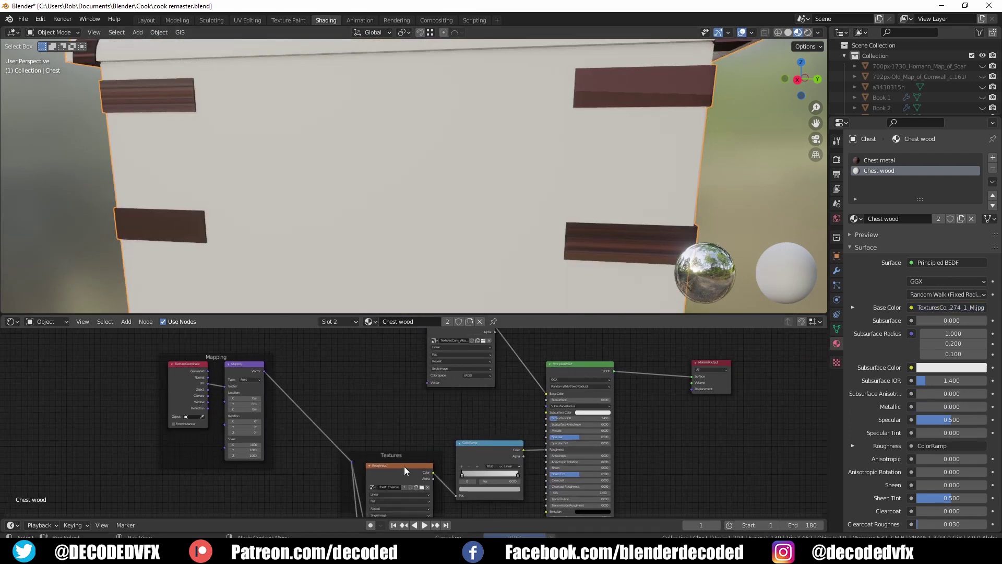
left_click(404, 465)
key("x")
Delete the ColorRamp, the remaining old texture nodes, and the Texture Coordinate and Mapping nodes from the Chest wood material.
middle_click_drag(400, 442, 383, 368)
scroll(383, 367, "down", 3)
left_click_drag(453, 497, 352, 374)
key("x")
middle_click_drag(353, 373, 378, 455)
left_click_drag(411, 487, 197, 421)
key("x")
Reposition the wood planks image node near the Principled BSDF and add a Bump node between them.
left_click_drag(454, 359, 380, 443)
middle_click_drag(478, 235, 453, 236)
middle_click_drag(503, 450, 416, 403)
scroll(475, 383, "up", 6)
scroll(407, 404, "up", 3)
left_click_drag(230, 365, 193, 369)
middle_click_drag(349, 414, 358, 384)
key("shift+a")
left_click(364, 389)
type("bum")
key("Return")
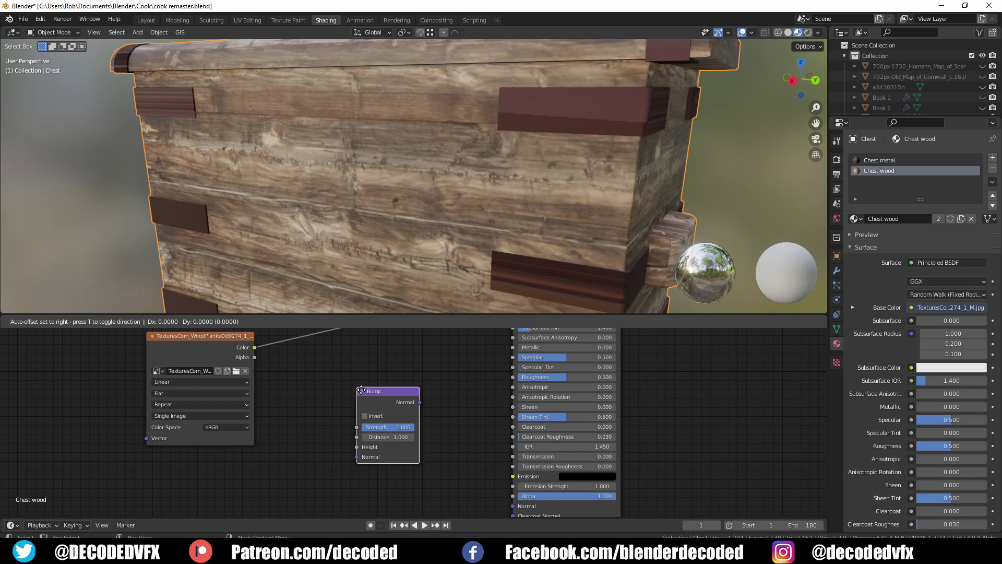
Connect the Bump node's Normal to the Principled BSDF's Normal and the wood planks image color to the Bump's Height.
left_click_drag(419, 402, 513, 464)
middle_click_drag(331, 378, 366, 451)
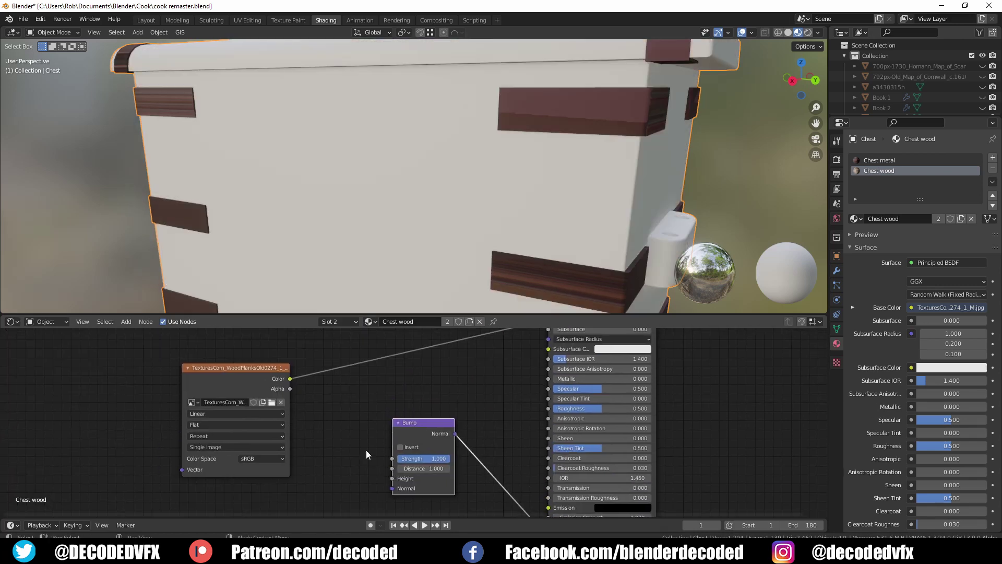
left_click_drag(290, 379, 390, 478)
Lower the Bump node's Strength to 0.383 while checking the chest lid up close.
middle_click_drag(449, 137, 443, 153)
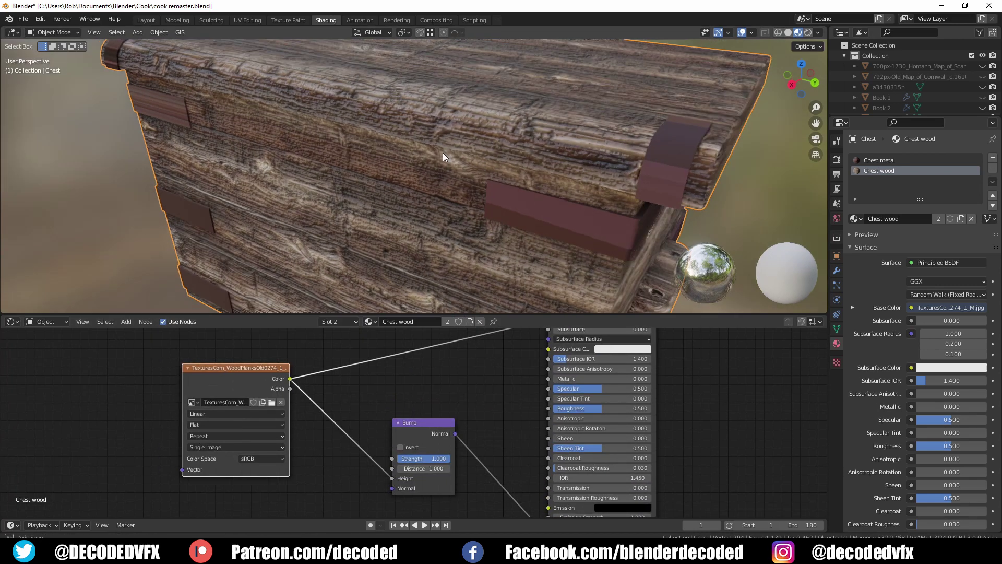
scroll(442, 152, "up", 3)
scroll(383, 457, "up", 3)
left_click_drag(443, 460, 402, 460)
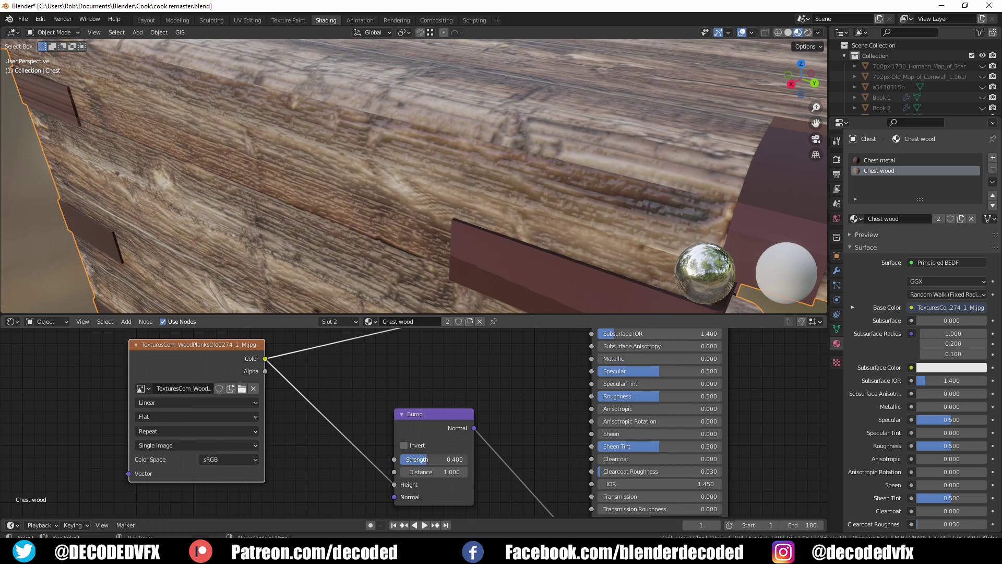
Tune the Chest wood material's Specular to 0.141 while checking the chest's reflections.
left_click_drag(642, 371, 605, 371)
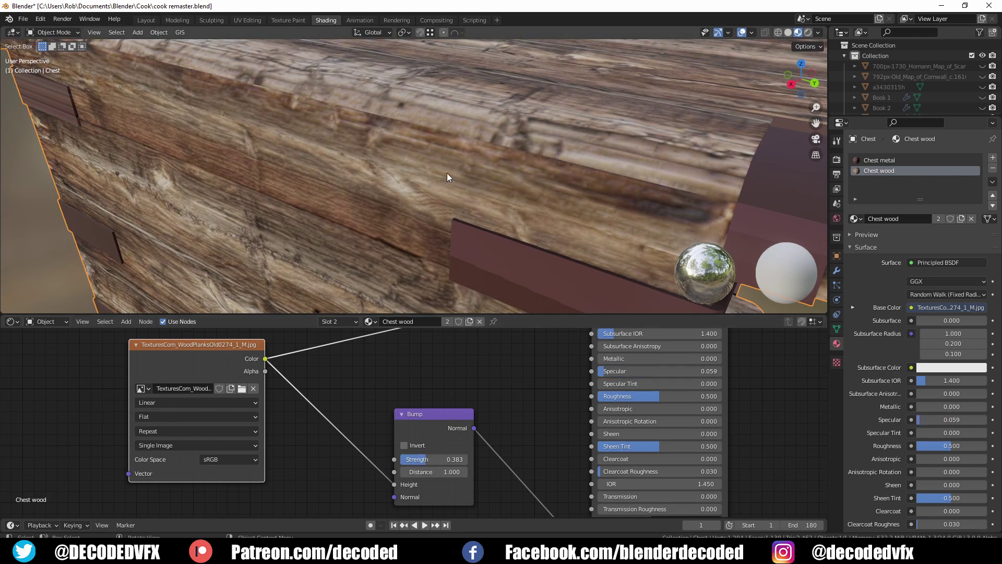
middle_click_drag(447, 175, 582, 185)
left_click_drag(640, 371, 722, 371)
middle_click_drag(480, 197, 420, 173)
left_click_drag(673, 371, 615, 371)
scroll(412, 167, "down", 2)
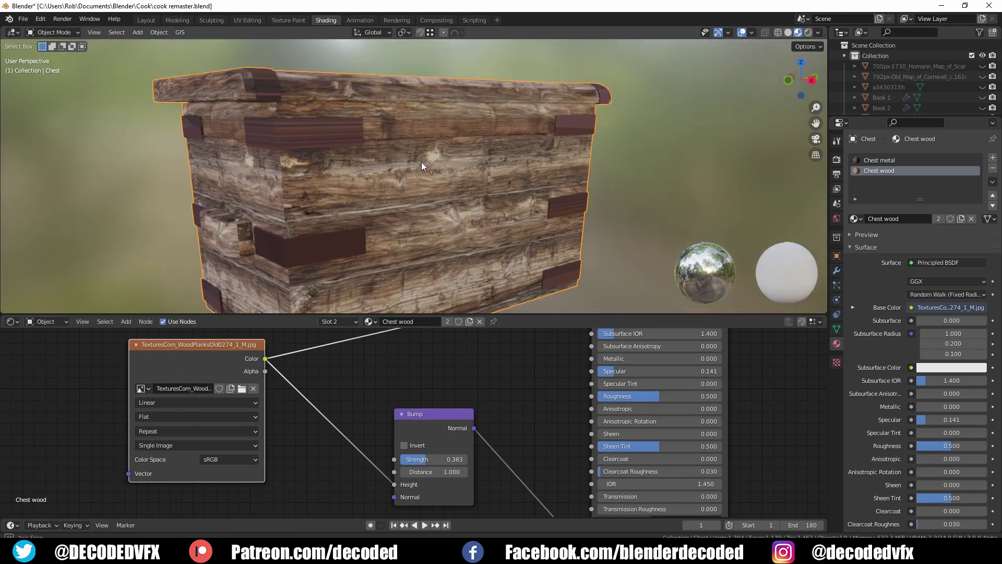
Insert a MixRGB node between the wood planks image color and the Principled BSDF's Base Color.
middle_click_drag(421, 161, 347, 206)
middle_click_drag(501, 381, 446, 469)
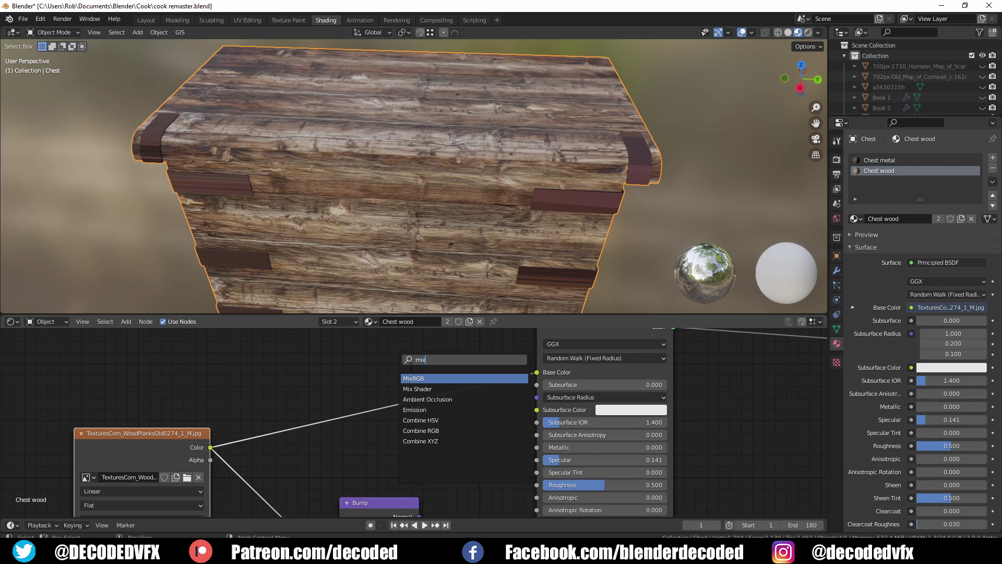
key("Return")
left_click(433, 386)
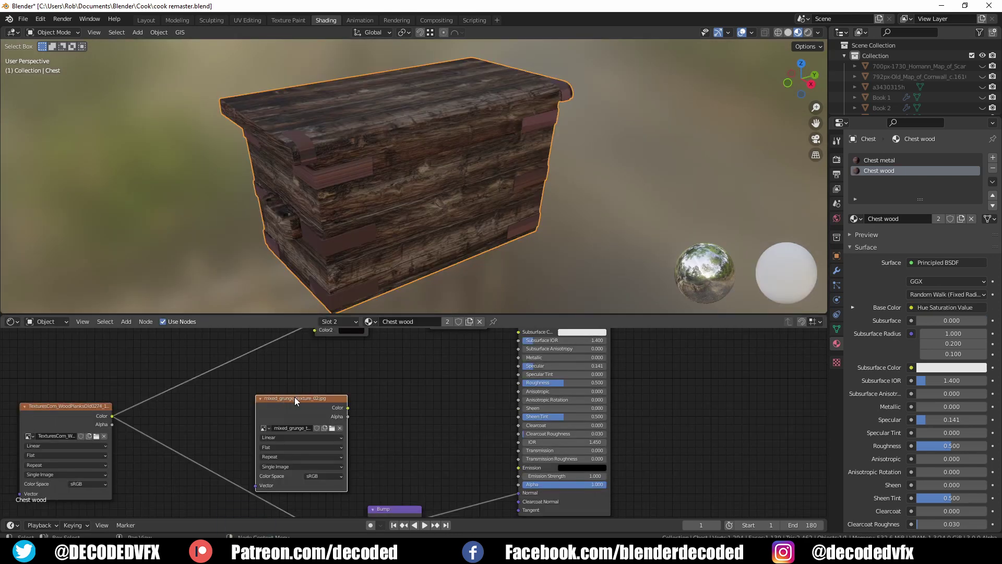
Preview the mixed_grunge_texture_02.jpg image node on the chest through a Viewer shader.
left_click(295, 400, "ctrl+shift")
scroll(344, 193, "up", 2)
mouse_move(347, 123)
middle_mouse_down()
mouse_move(355, 143)
mouse_move(357, 132)
middle_mouse_up()
scroll(407, 391, "up", 3)
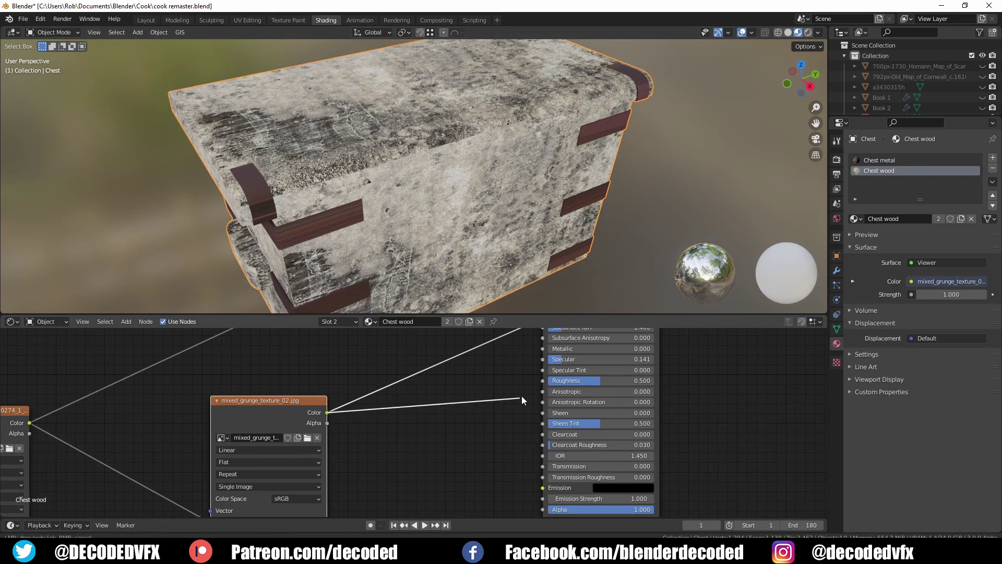
Connect the grunge image's color to the Principled BSDF's Roughness and restore the full shader preview on the chest.
left_click_drag(521, 395, 543, 381)
middle_click_drag(456, 377, 392, 339)
left_click(541, 398, "ctrl+shift")
scroll(425, 142, "up", 3)
middle_click_drag(419, 109, 540, 130)
scroll(551, 130, "up", 3)
Insert a ColorRamp node between the grunge image color and the Principled BSDF's Roughness.
key("shift+a")
left_click(339, 350)
type("ra")
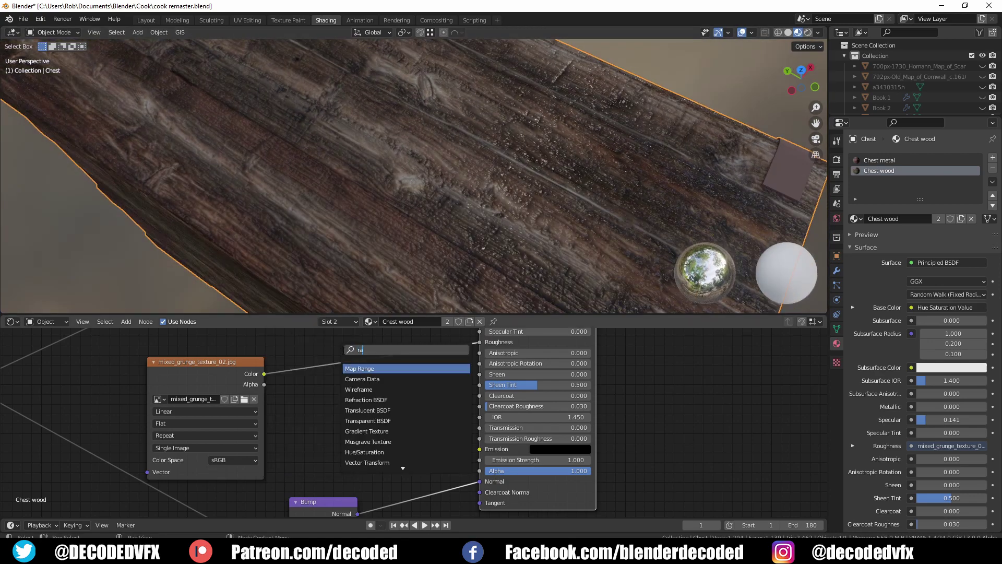
type("mp")
key("Return")
left_click(343, 381)
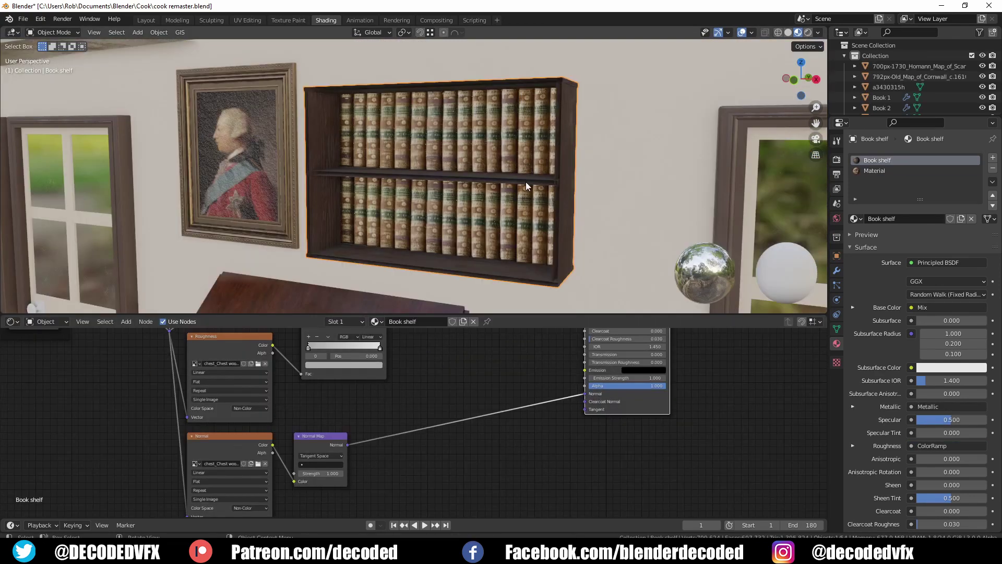
Rotate the book shelf about the global Z axis to line it up with the wall.
middle_click_drag(526, 182, 536, 187)
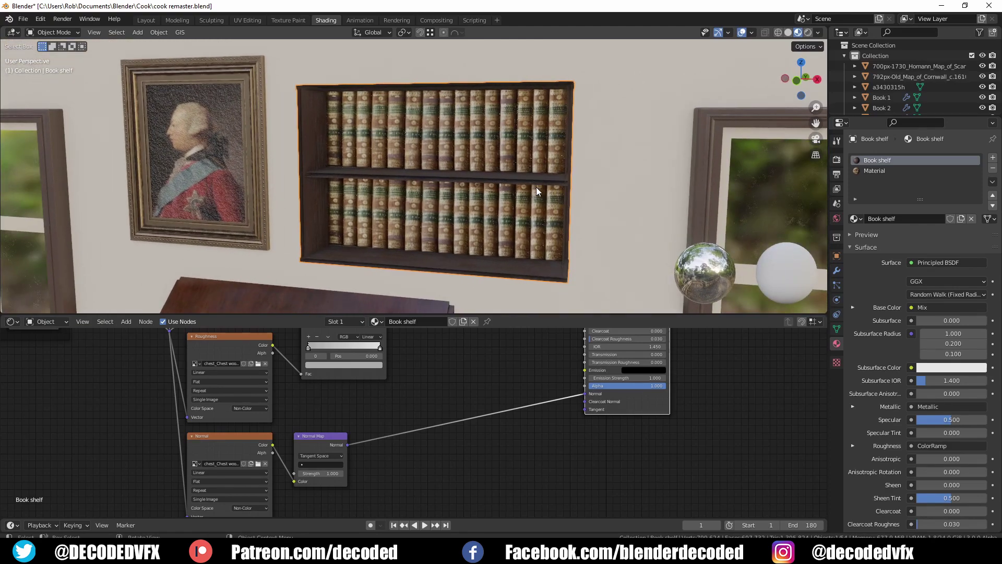
scroll(558, 290, "up", 6)
scroll(554, 272, "down", 7)
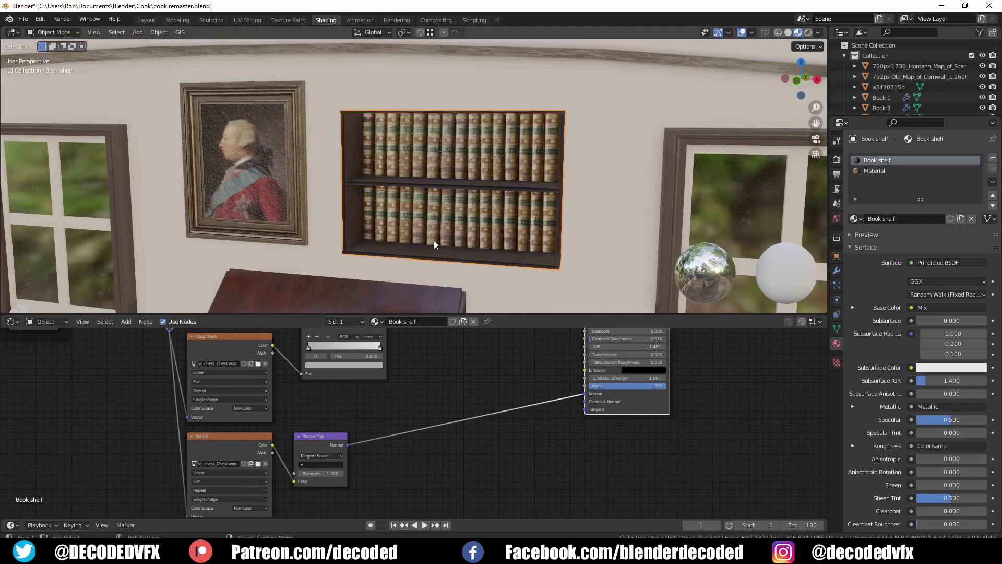
middle_click_drag(434, 240, 524, 242)
key("r")
key("z")
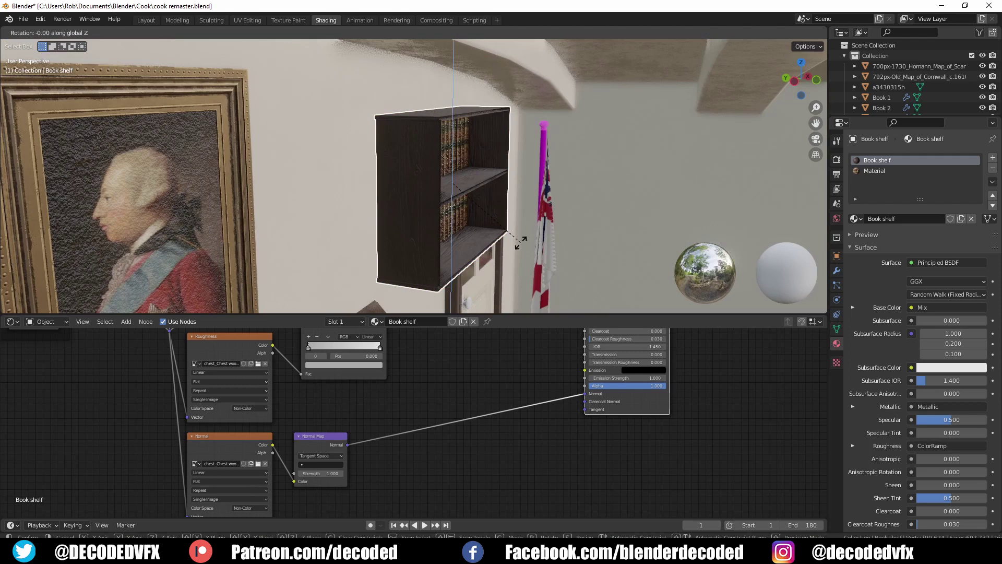
key("Return")
Move the book shelf about 0.19 m along the global Y axis toward the wall and check it through the camera.
key("g")
key("y")
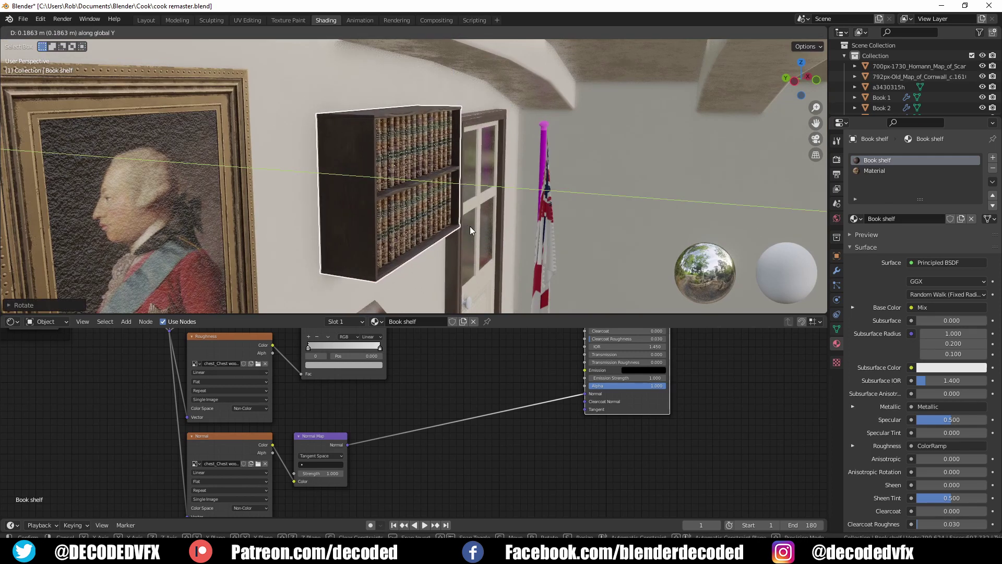
left_click(469, 226)
middle_click_drag(470, 227, 366, 225)
scroll(366, 225, "down", 5)
key("KP_0")
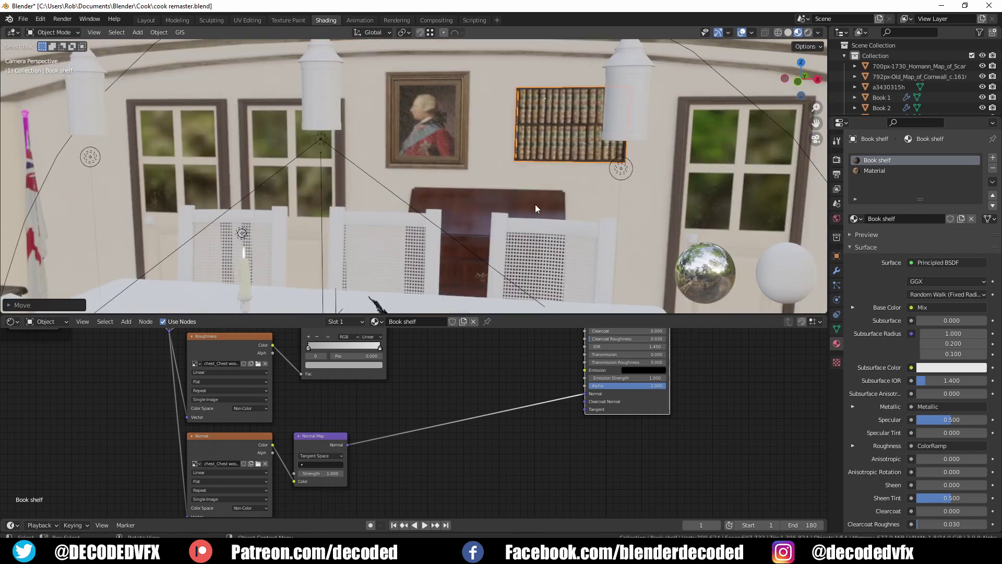
key("z")
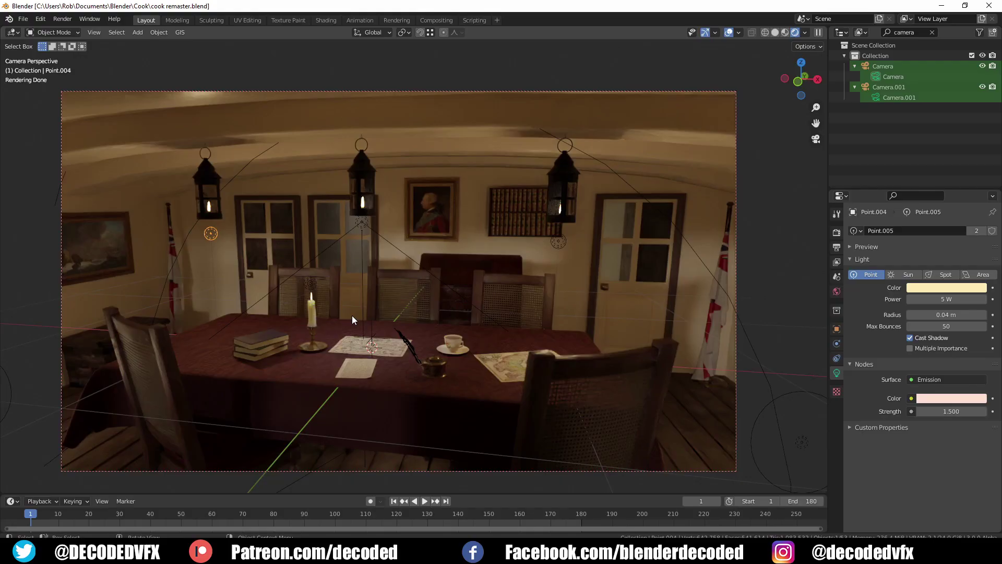
Try moving the point light beneath the right-hand lantern to another place.
key("shift+d")
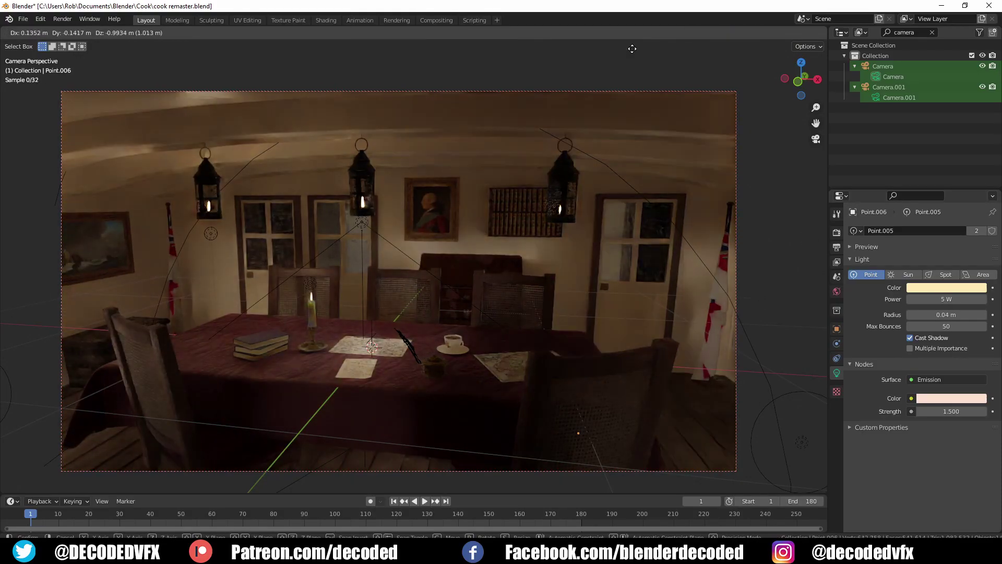
left_click(615, 323)
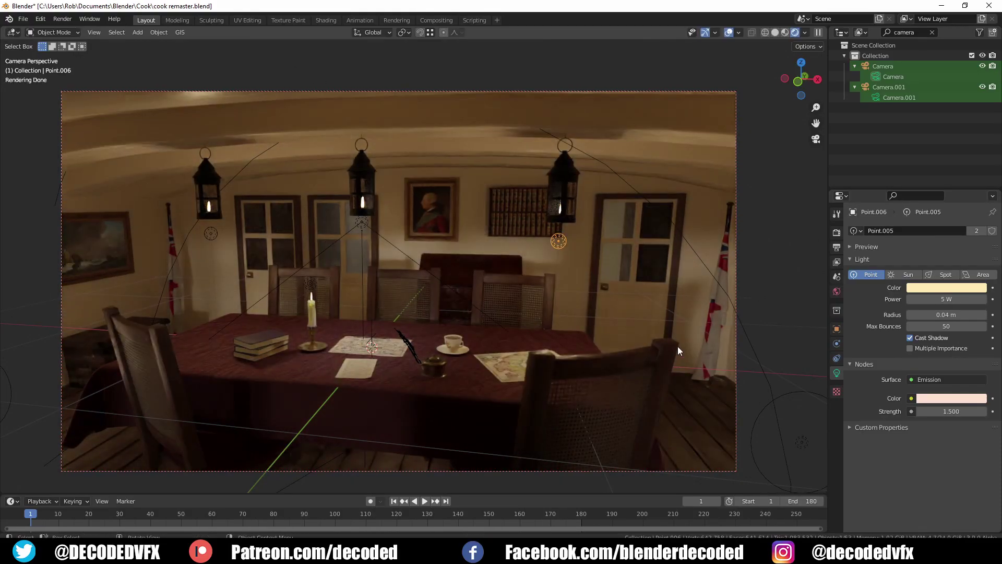
Adjust the central spot light's Spot Size and set the power of the right-hand lantern's small point light to 3 W.
left_click(362, 224)
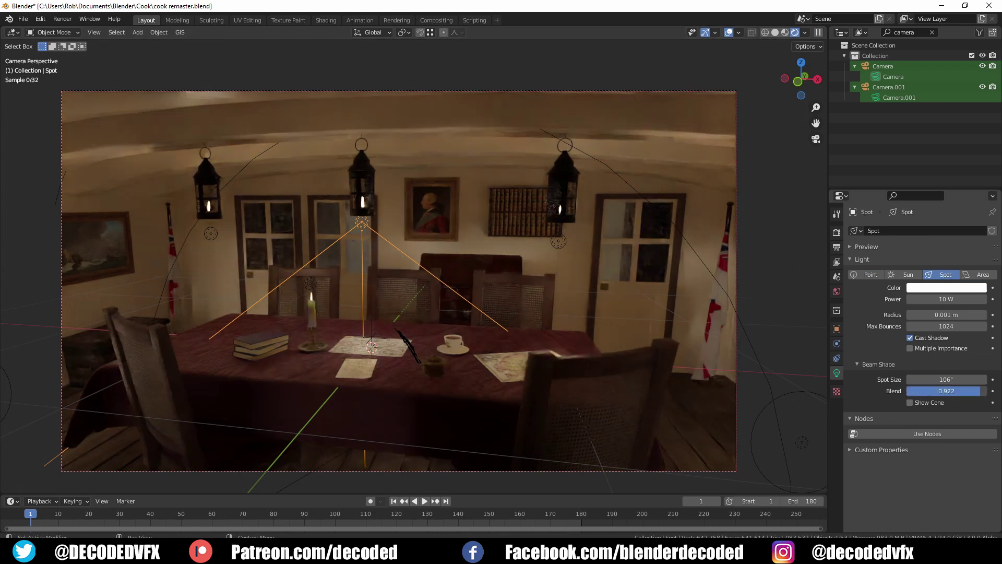
left_click_drag(946, 380, 957, 379)
left_click(558, 241)
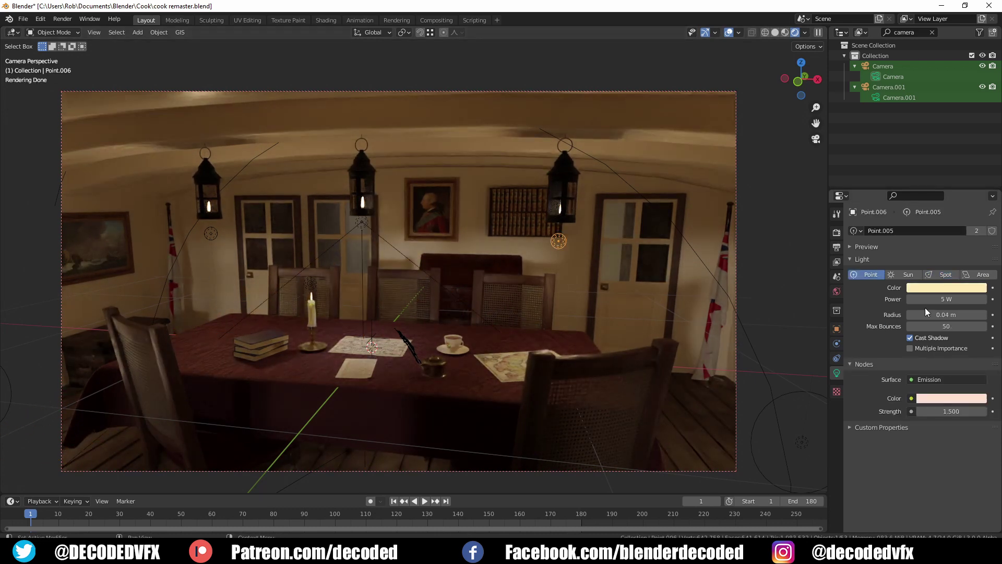
left_click_drag(941, 300, 934, 300)
Select the point light under the table using wireframe shading and return to rendered shading.
left_click(371, 461)
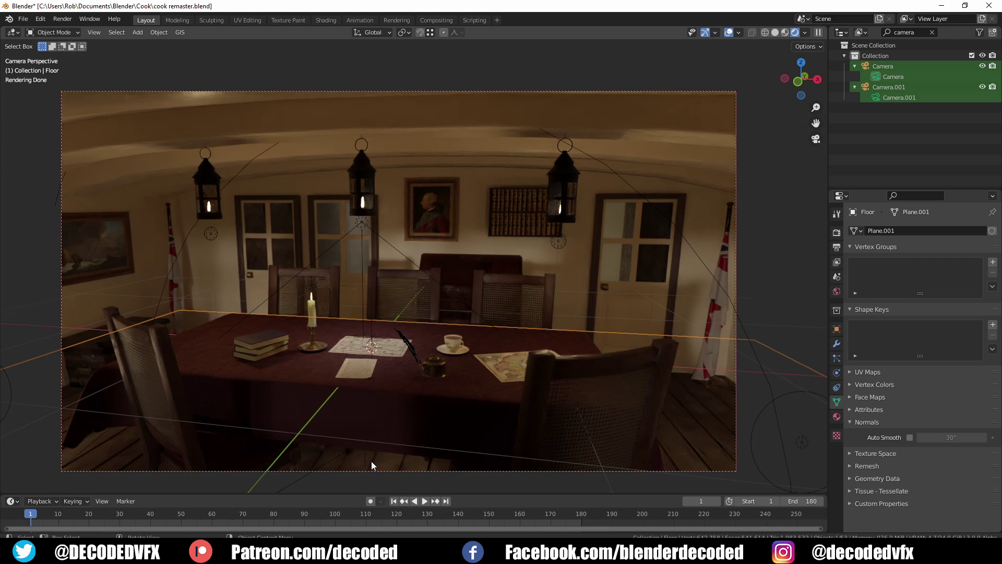
middle_click_drag(495, 463, 520, 394, "shift")
scroll(520, 394, "up", 3)
key("z")
left_click(423, 389)
left_click(345, 357)
key("z")
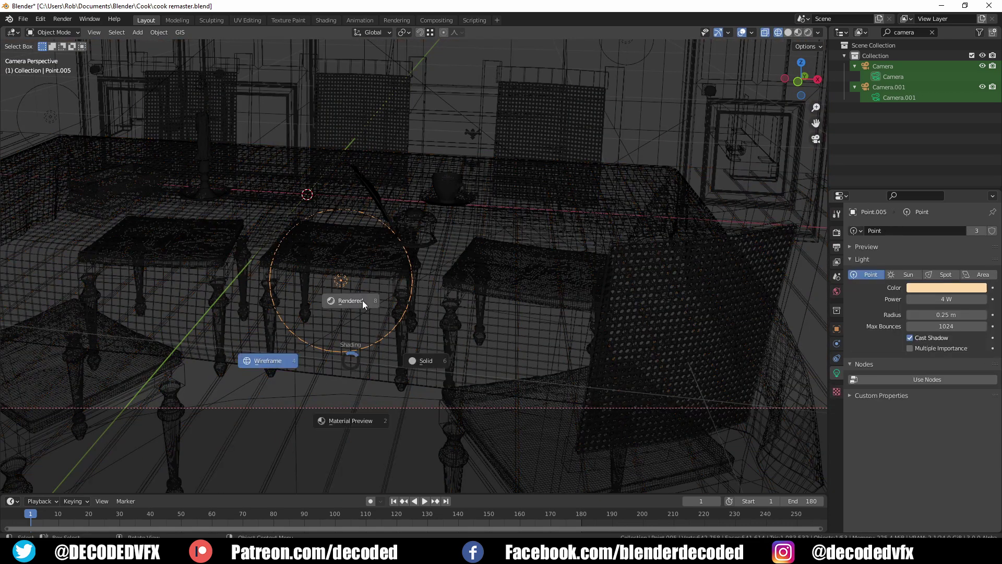
left_click(362, 300)
Test the effect of moving the light under the table and set its power to 2 W.
scroll(372, 308, "down", 2)
scroll(383, 314, "down", 1)
middle_click_drag(412, 319, 460, 374, "shift")
key("g")
right_click(29, 386)
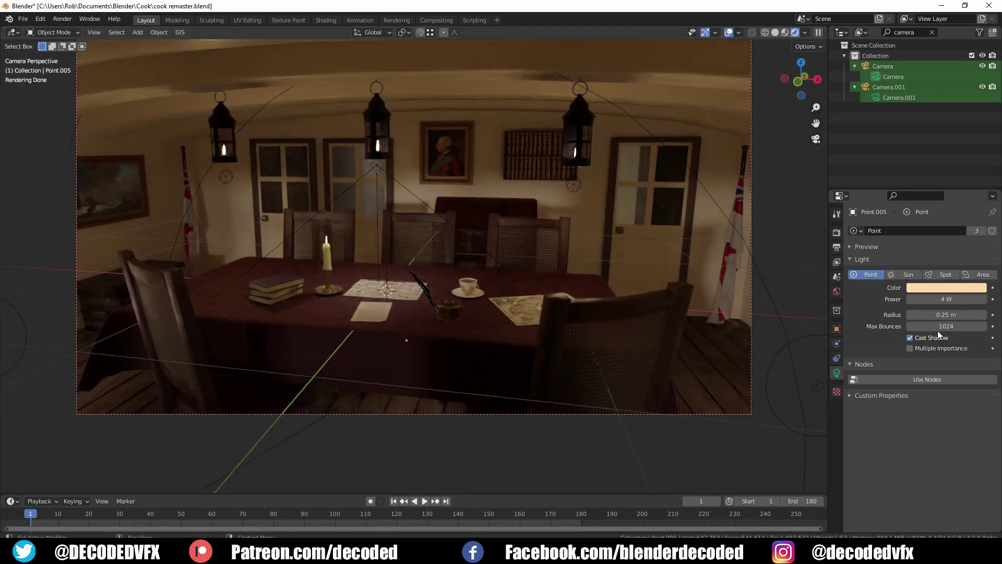
left_click_drag(937, 301, 931, 301)
Try moving the fill point light that sits outside the left edge of the camera frame.
left_click(20, 344)
left_click(20, 344)
middle_click_drag(79, 344, 303, 343, "shift")
scroll(271, 336, "up", 3)
key("g")
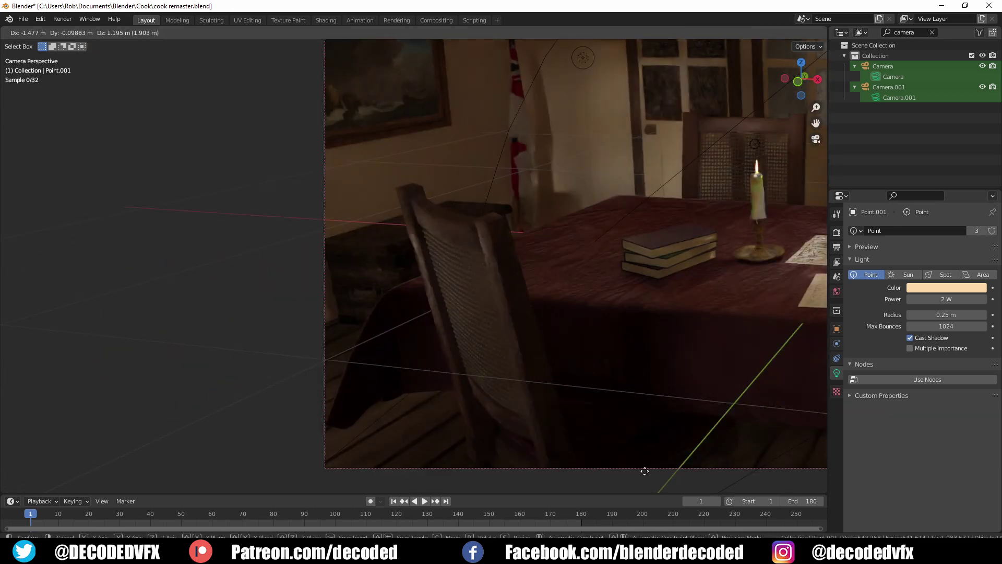
right_click(539, 445)
Move the fill point light outside the right edge of the camera frame along the global Y axis.
scroll(539, 445, "down", 4)
middle_click_drag(539, 445, 177, 438, "shift")
left_click(732, 438)
key("g")
right_click(675, 106)
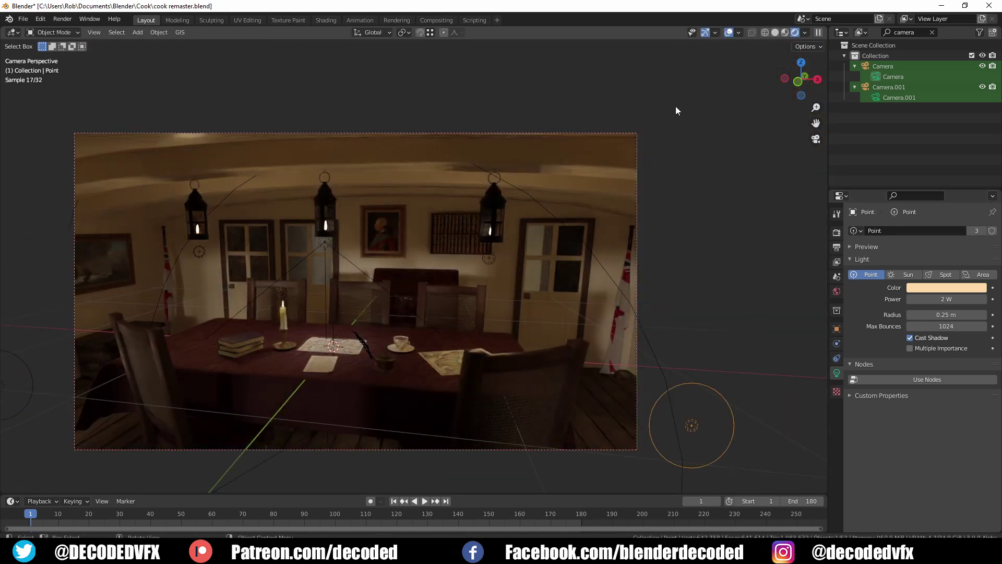
key("g")
key("y")
left_click(718, 379)
Select the larger 0.25 m radius point light below the right-hand lantern in wireframe shading.
scroll(575, 371, "down", 2)
middle_click_drag(529, 373, 584, 358, "shift")
scroll(615, 297, "up", 3)
left_click(526, 302)
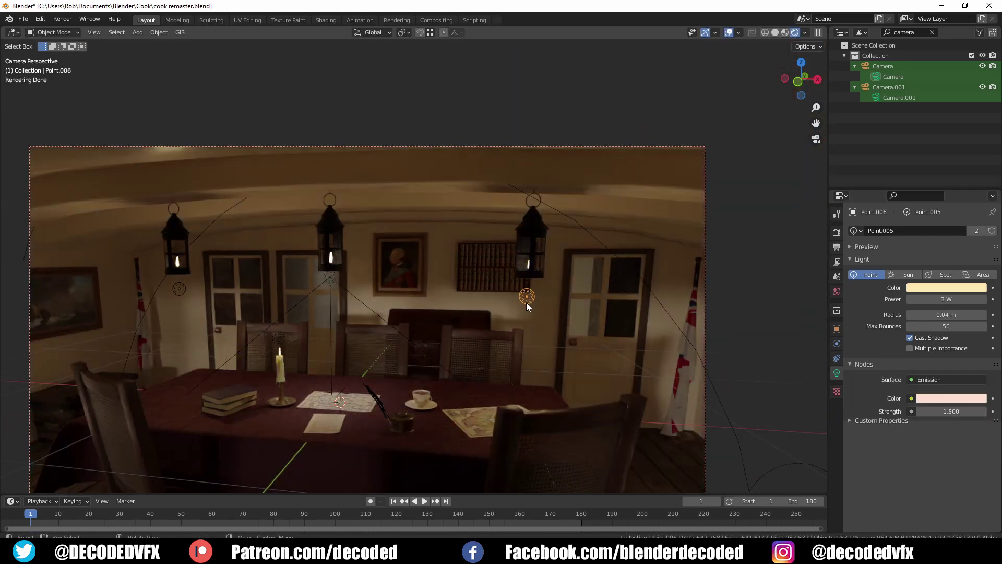
scroll(566, 334, "up", 3)
key("shift+z")
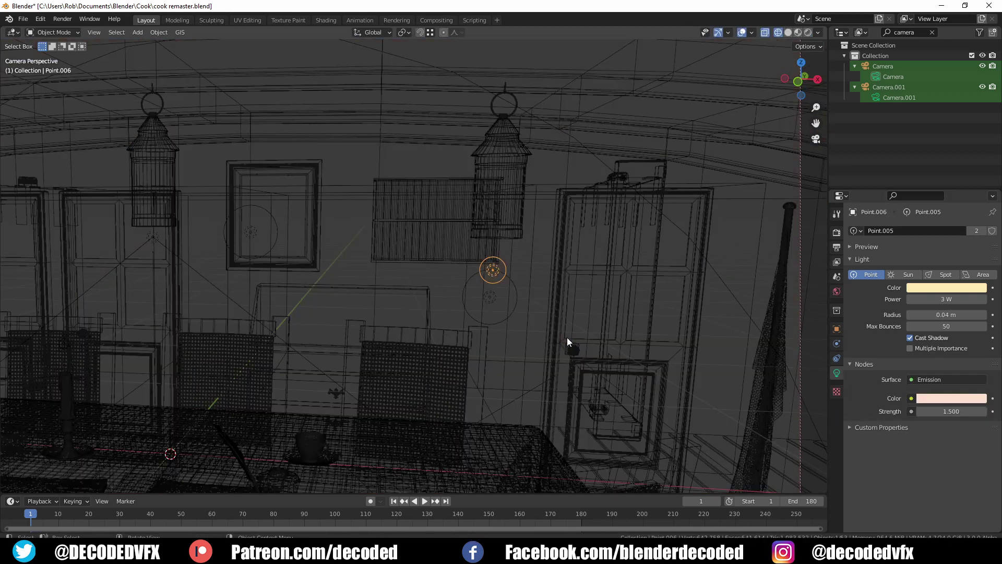
left_click(505, 318)
Return to the rendered camera view and shift the selected point light's color to a deeper warm orange.
key("z")
mouse_move(509, 321)
middle_mouse_down()
mouse_move(551, 340)
mouse_move(570, 330)
middle_mouse_up()
key("KP_0")
key("z")
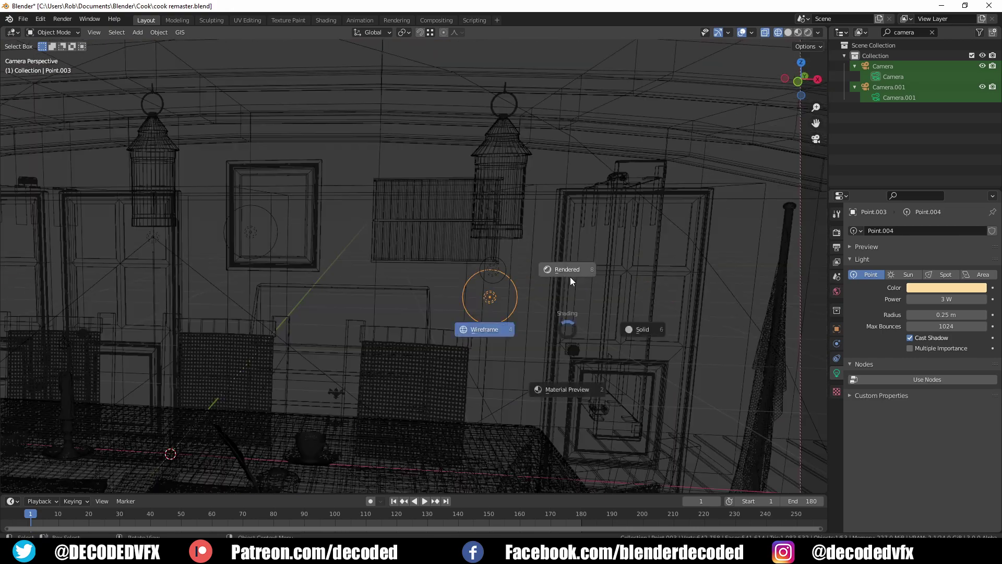
left_click(570, 275)
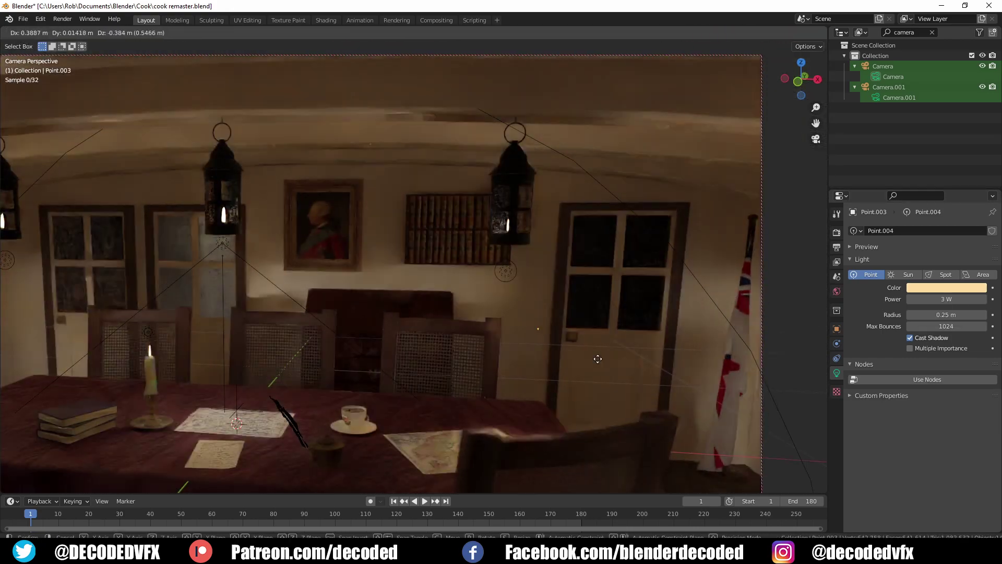
left_click(946, 287)
left_click_drag(947, 200, 923, 175)
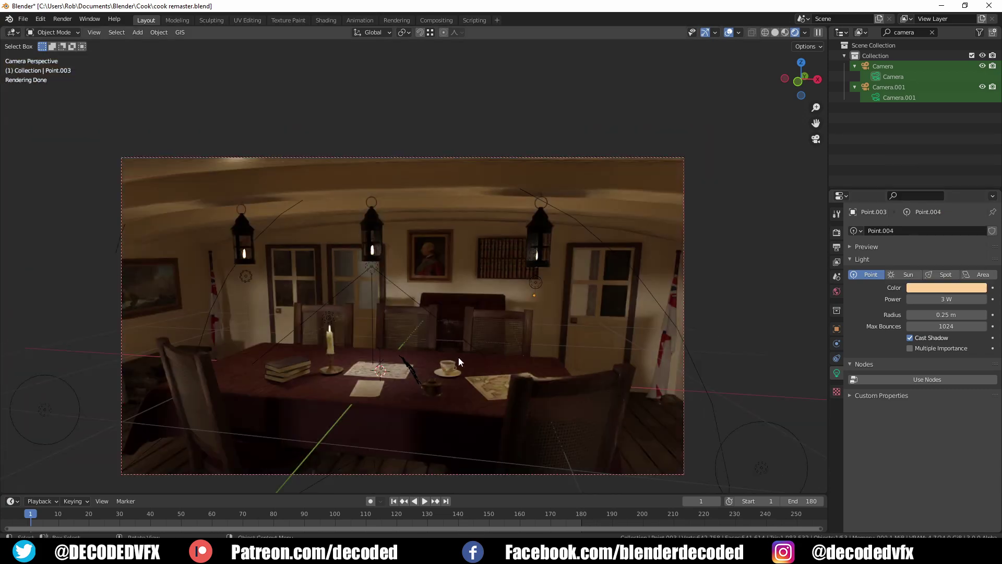
Try moving the 2 W fill point light outside the right edge of the camera frame.
middle_click_drag(360, 288, 405, 279, "shift")
scroll(405, 280, "down", 10)
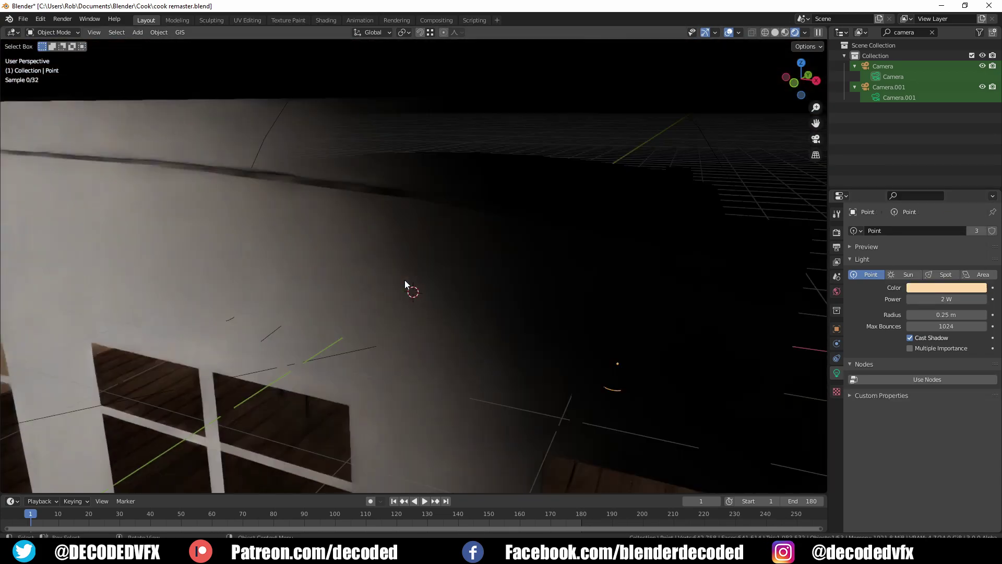
middle_click_drag(223, 257, 388, 291)
key("KP_0")
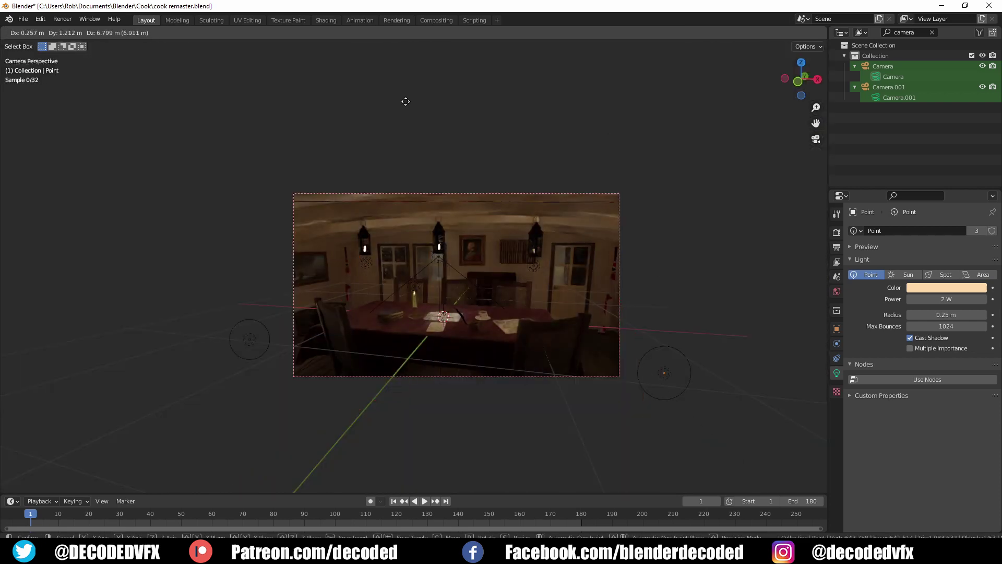
Add a sun light and rotate it about the global X axis.
key("shift+a")
mouse_move(605, 228)
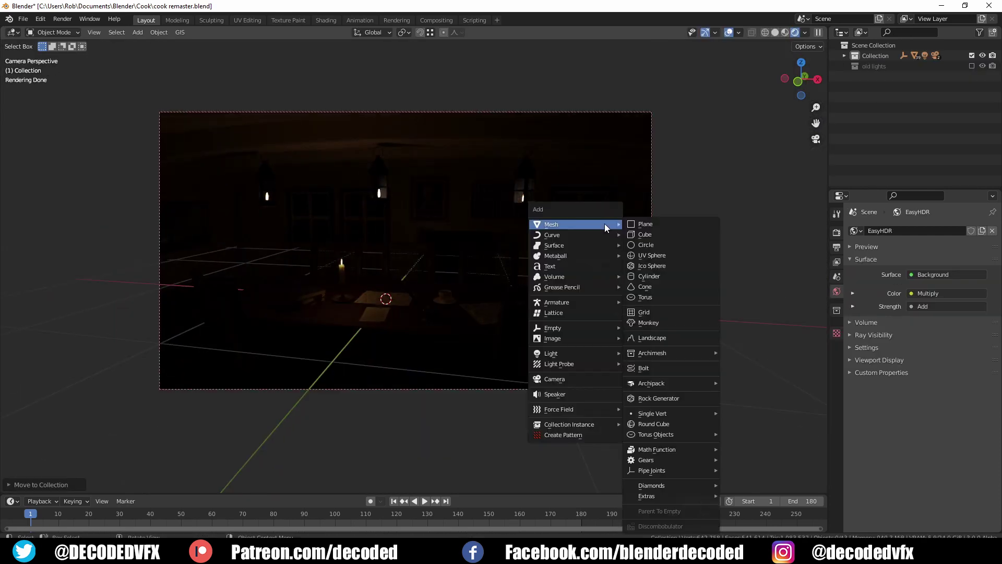
mouse_move(600, 353)
left_click(645, 363)
key("r")
key("x")
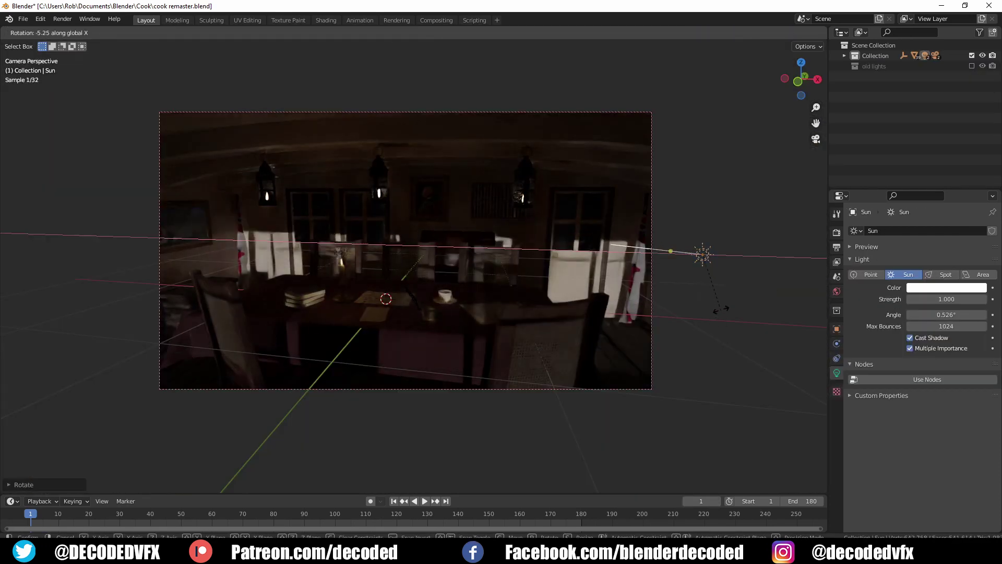
left_click(679, 299)
Rotate the sun light about the global axes so its window-shaped light falls across the back wall.
scroll(678, 298, "up", 1)
key("r")
key("x")
left_click(710, 358)
key("r")
key("z")
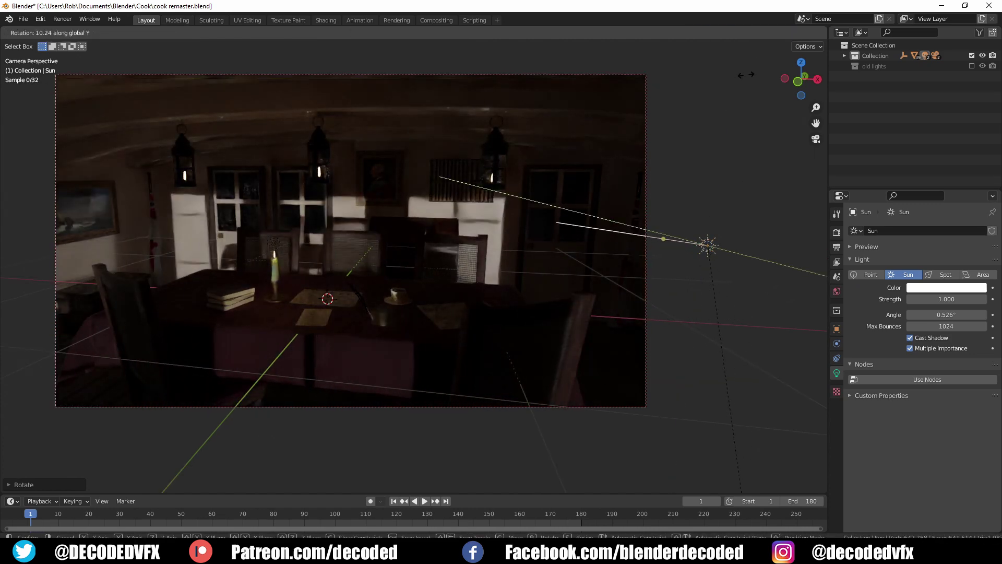
left_click(746, 257)
key("r")
key("z")
left_click(705, 219)
Reposition the sun light outside the right edge of the camera frame and rotate it about the global Z axis.
key("g")
left_click(734, 203)
key("r")
key("z")
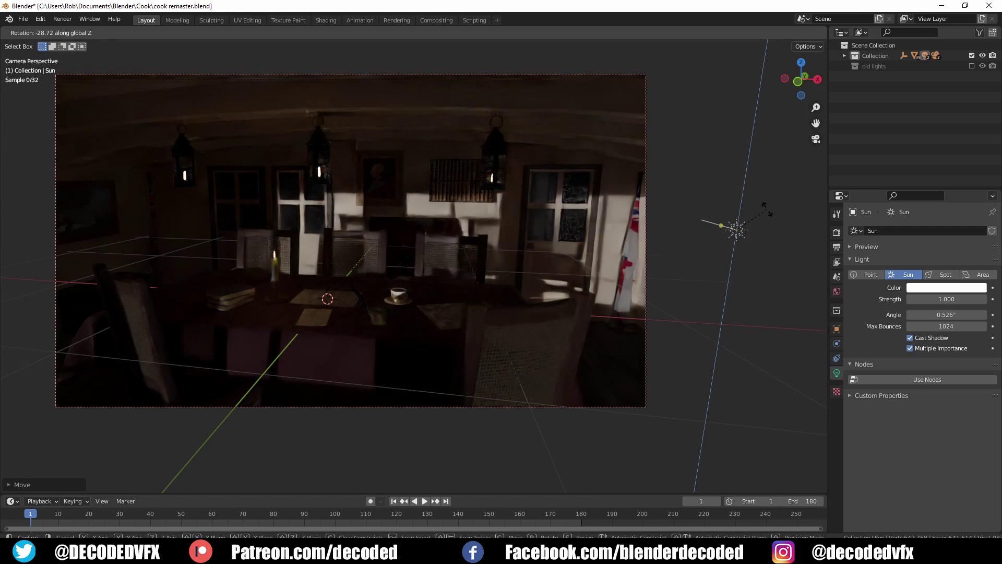
left_click(716, 364)
key("g")
left_click(716, 355)
Add a 0.33 m area light above the table with a 158° spread and a pale yellow color.
key("shift+a")
mouse_move(459, 228)
left_click(579, 254)
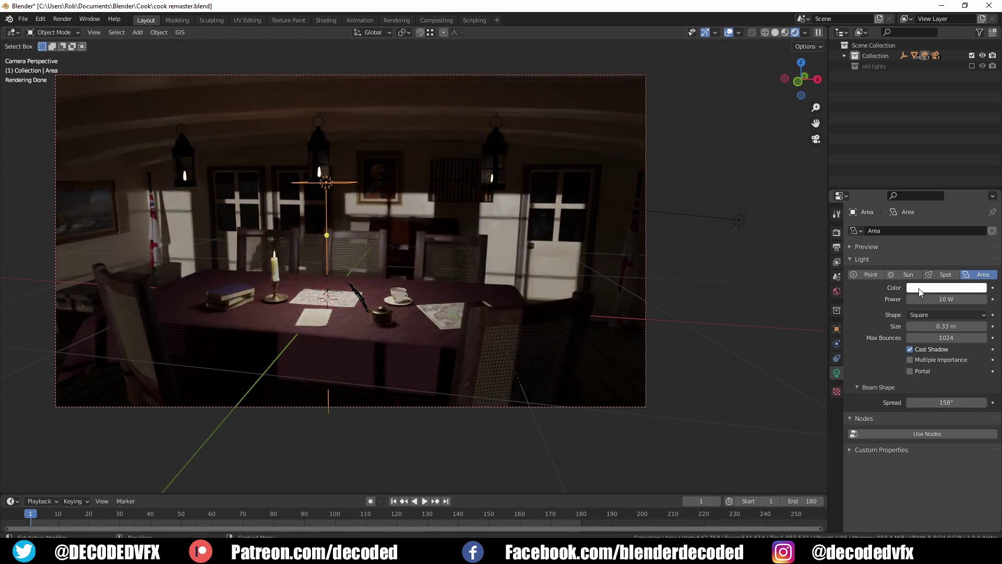
left_click(947, 288)
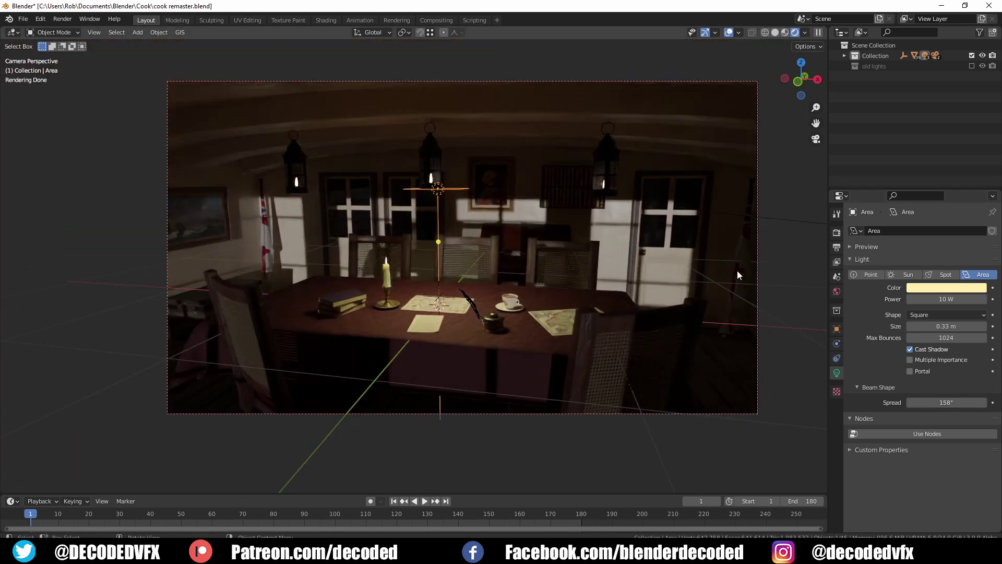
Tint the sun light a pale greenish yellow and adjust its angle.
left_click(946, 287)
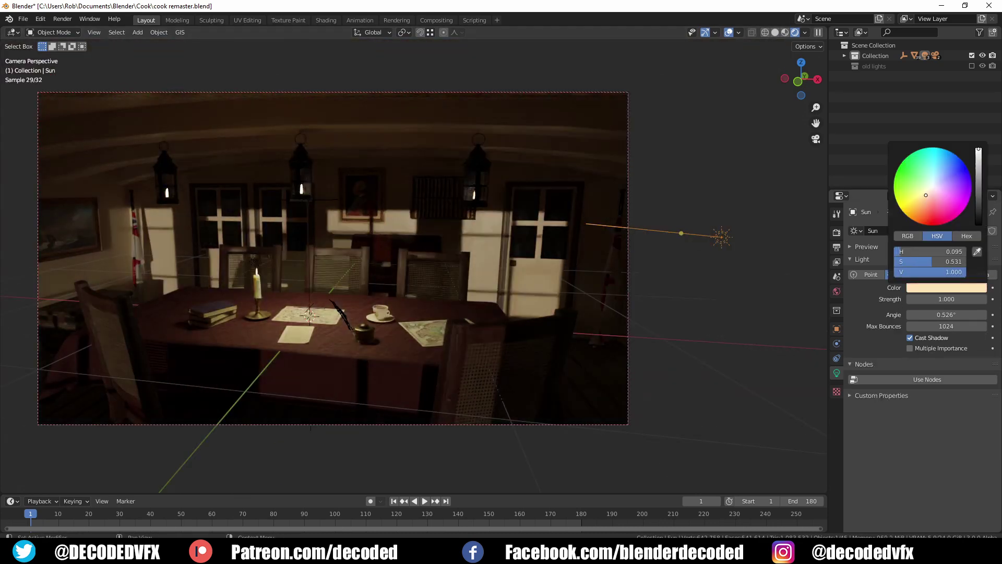
left_click_drag(938, 169, 928, 188)
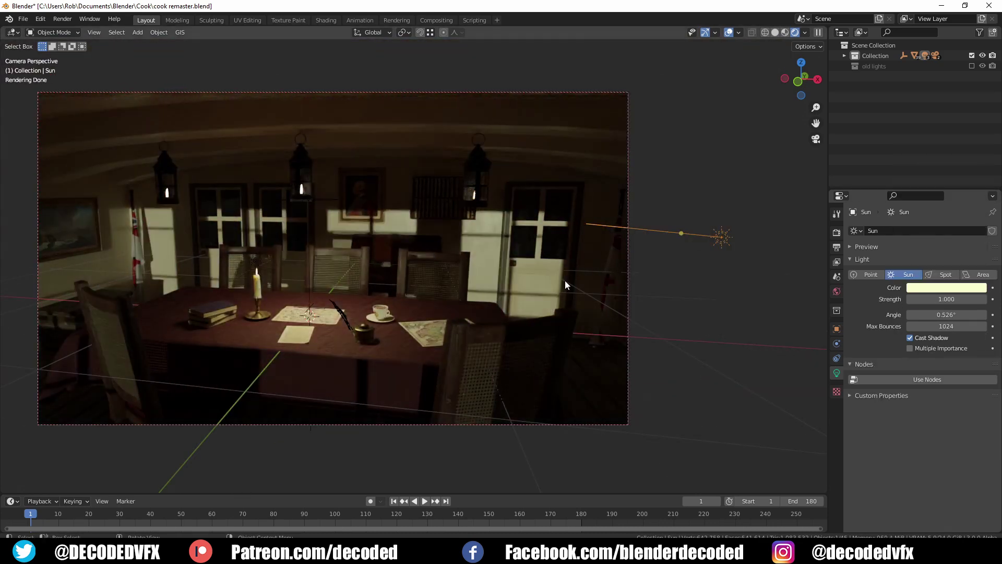
left_click_drag(946, 315, 953, 314)
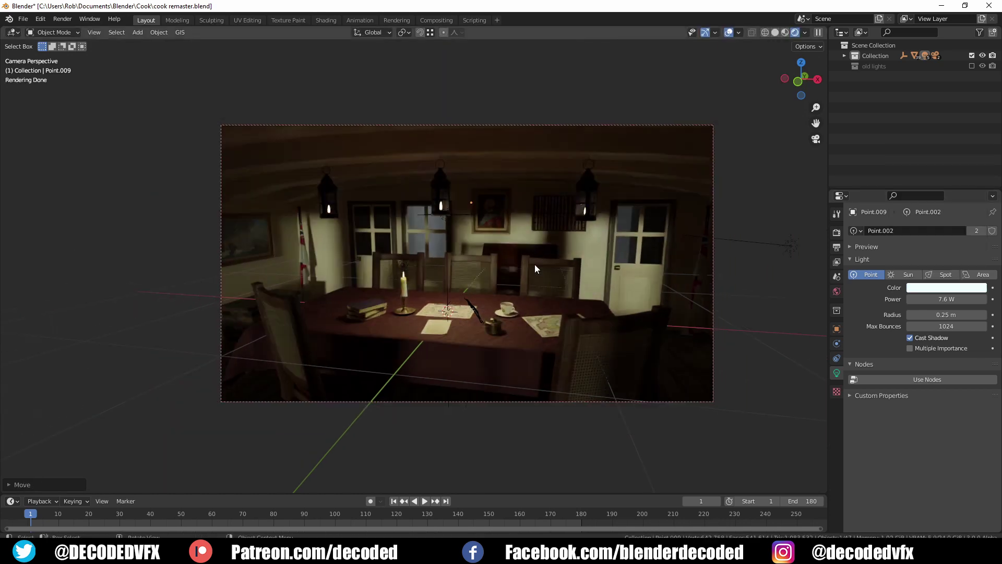
Place a 10 W fill point light at the right edge of the camera frame and a 5.3 W duplicate outside the left edge.
scroll(534, 264, "up", 3)
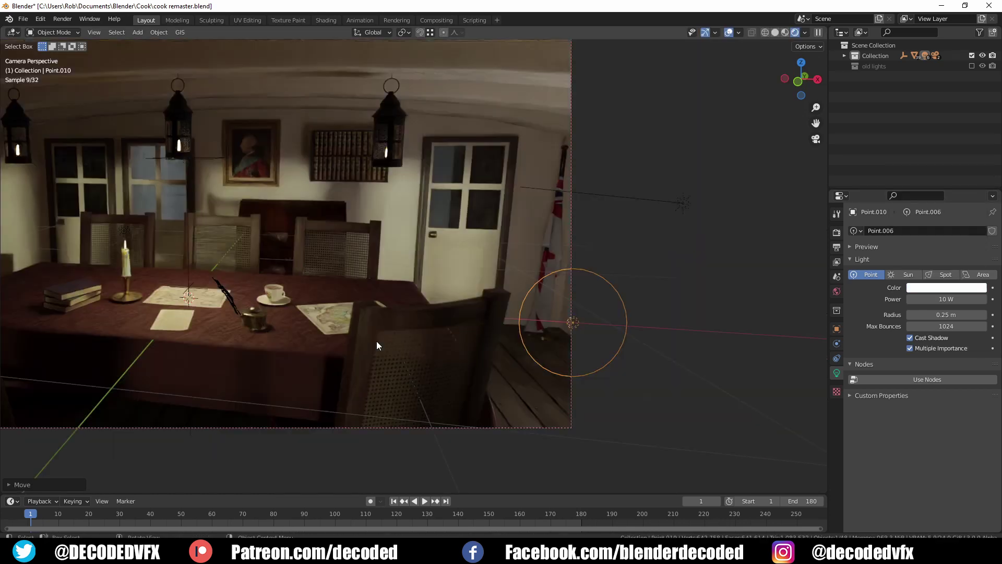
scroll(609, 327, "down", 3)
scroll(610, 327, "up", 2)
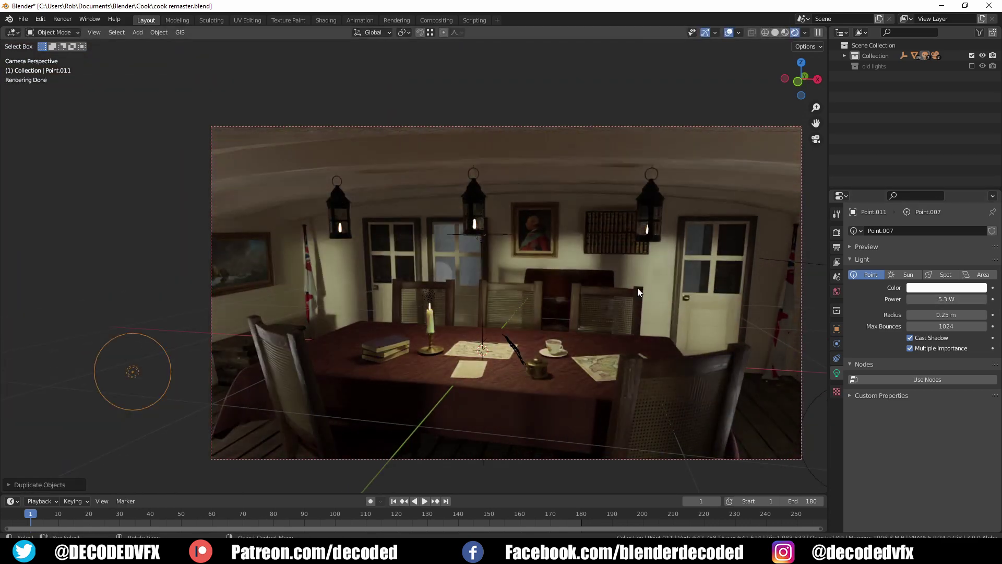
scroll(556, 383, "down", 2)
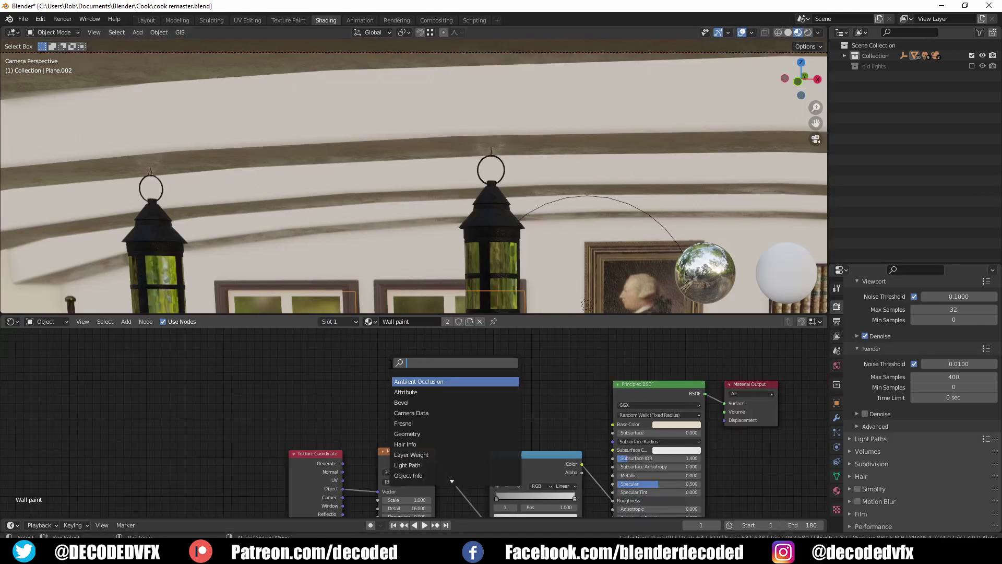
Add a Noise Texture and a ColorRamp to the Wall paint material and chain them into the Principled BSDF's Base Color.
key("Escape")
left_click_drag(349, 421, 336, 387)
key("shift+a")
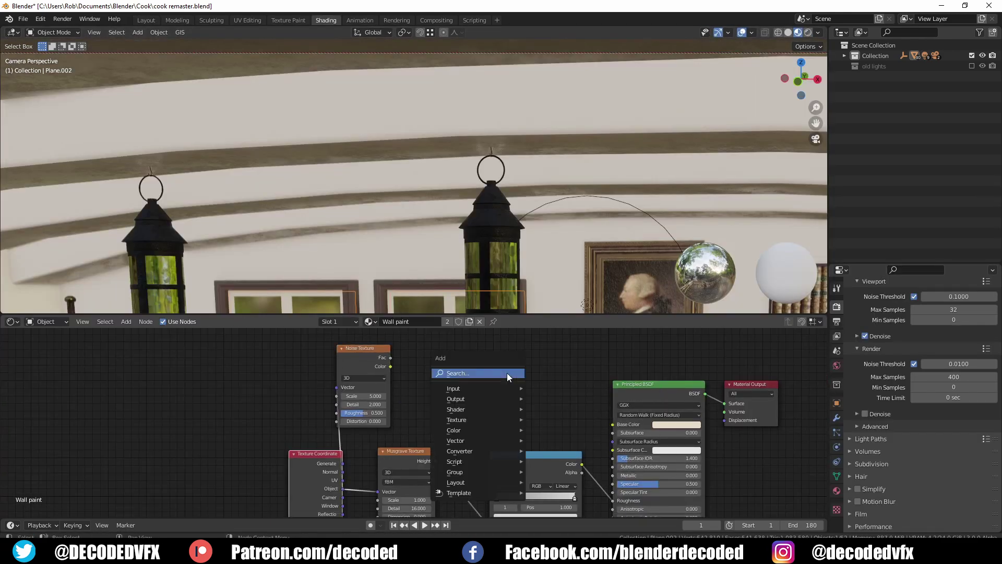
left_click(506, 373)
type("color")
key("Return")
left_click(442, 337)
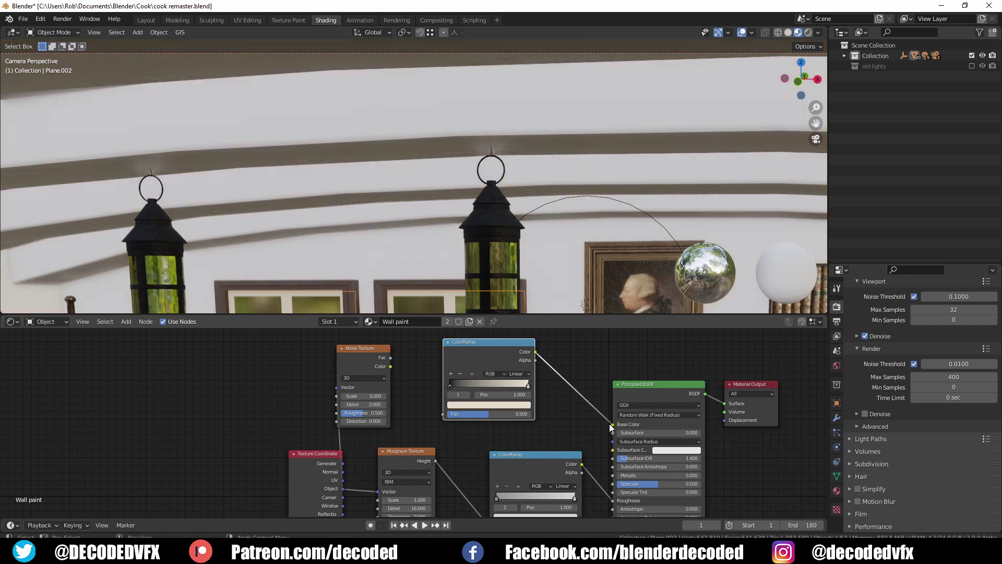
left_click_drag(390, 358, 443, 412)
Set the noise scale to 1.730, detail to 4.400 and roughness to 0.933, and tighten the ColorRamp with its light stop at 0.523.
mouse_move(363, 396)
left_mouse_down()
mouse_move(346, 396)
mouse_move(380, 404)
left_mouse_up()
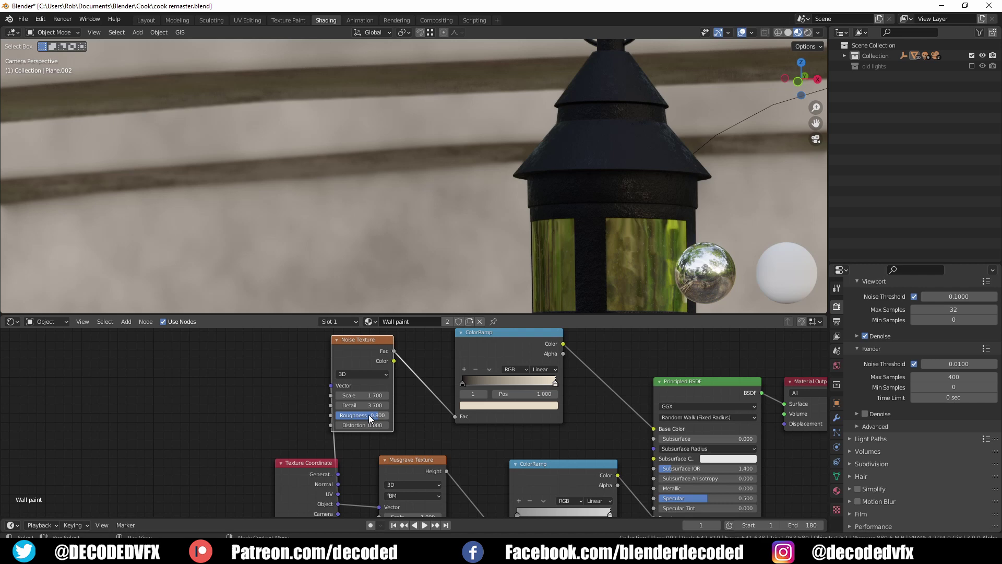
left_click_drag(369, 416, 366, 395)
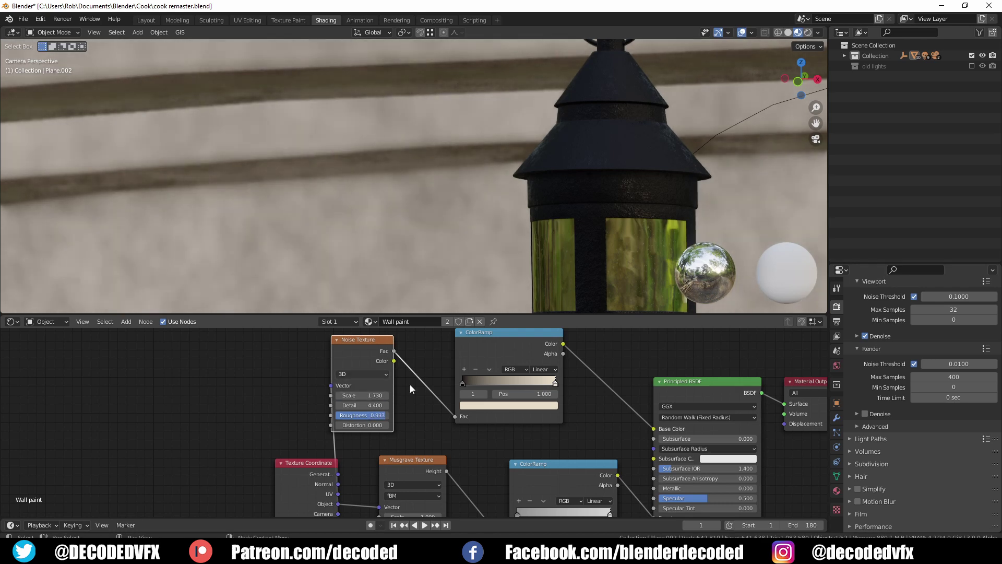
left_click_drag(463, 384, 474, 384)
scroll(478, 283, "down", 11)
scroll(519, 374, "up", 1)
left_click_drag(562, 385, 510, 385)
scroll(403, 174, "down", 2)
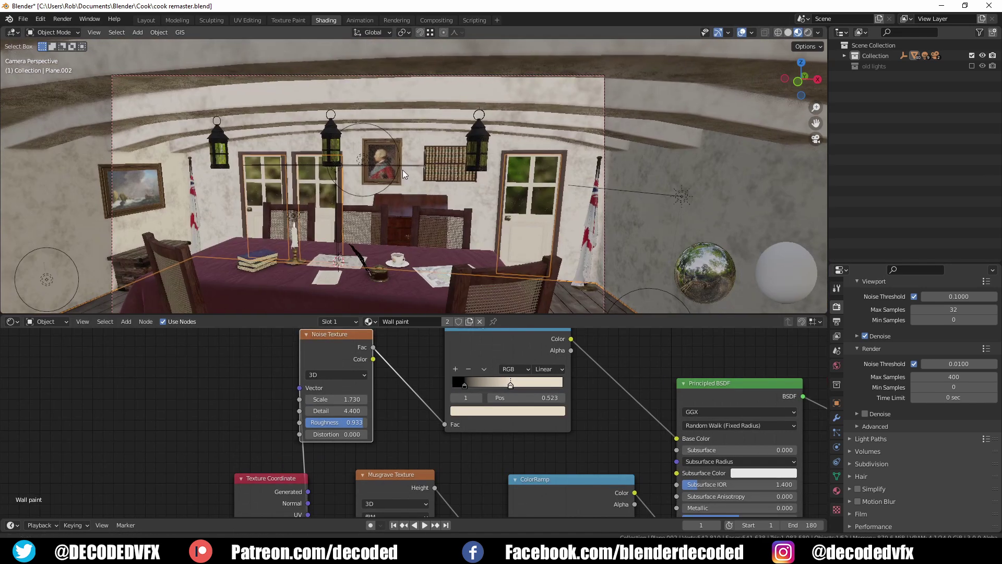
Switch the 3D viewport to rendered shading to preview the wall paint near the lanterns.
middle_click_drag(403, 174, 431, 143, "shift")
left_click(695, 383)
key("z")
left_click(471, 184)
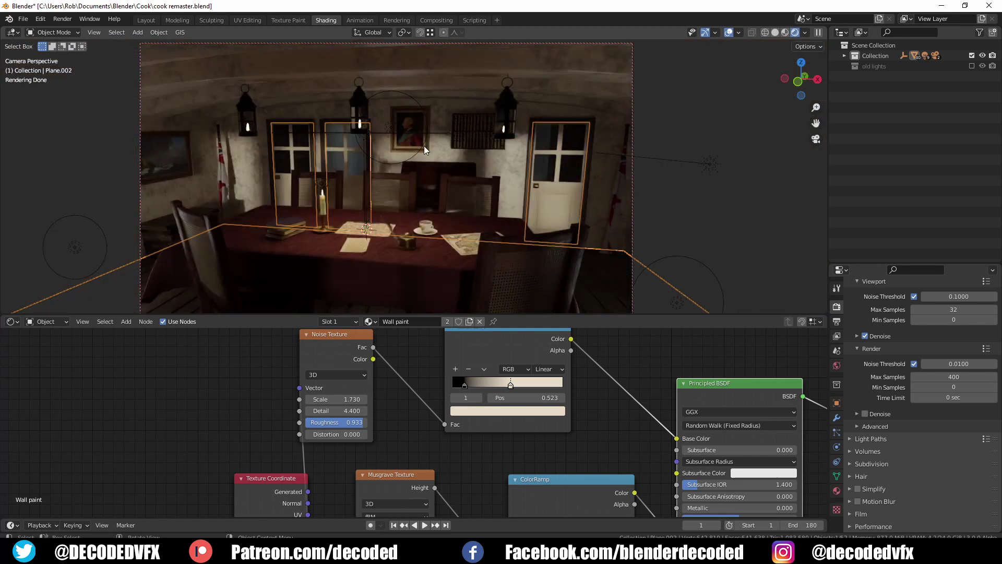
scroll(565, 59, "up", 7)
scroll(489, 361, "up", 1)
Copy the light color onto the ColorRamp's dark stop and darken it to a value of 0.190.
key("ctrl+c")
left_click(460, 389)
key("ctrl+v")
left_click(469, 418)
left_click_drag(550, 308, 550, 290)
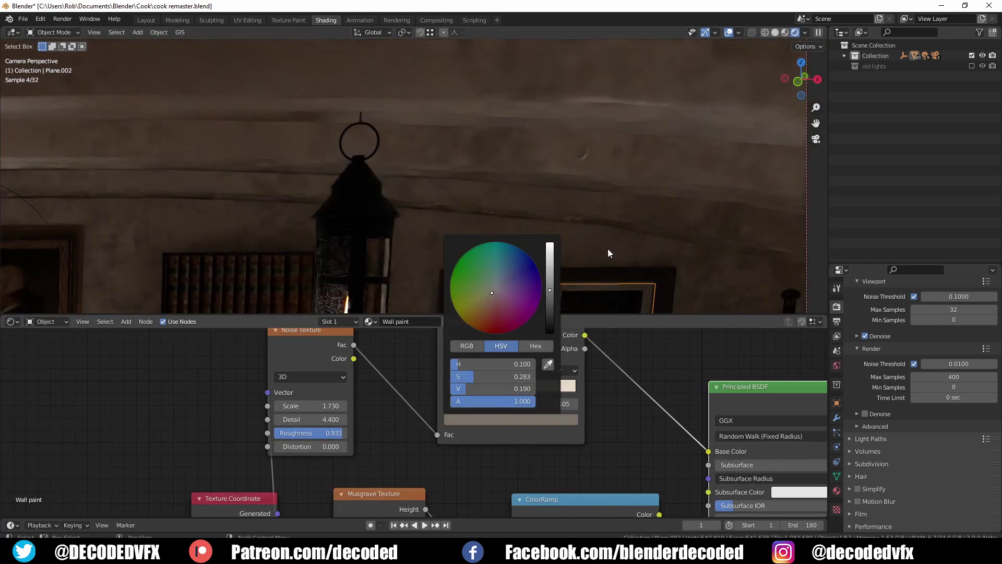
scroll(411, 217, "down", 5)
scroll(394, 186, "up", 2)
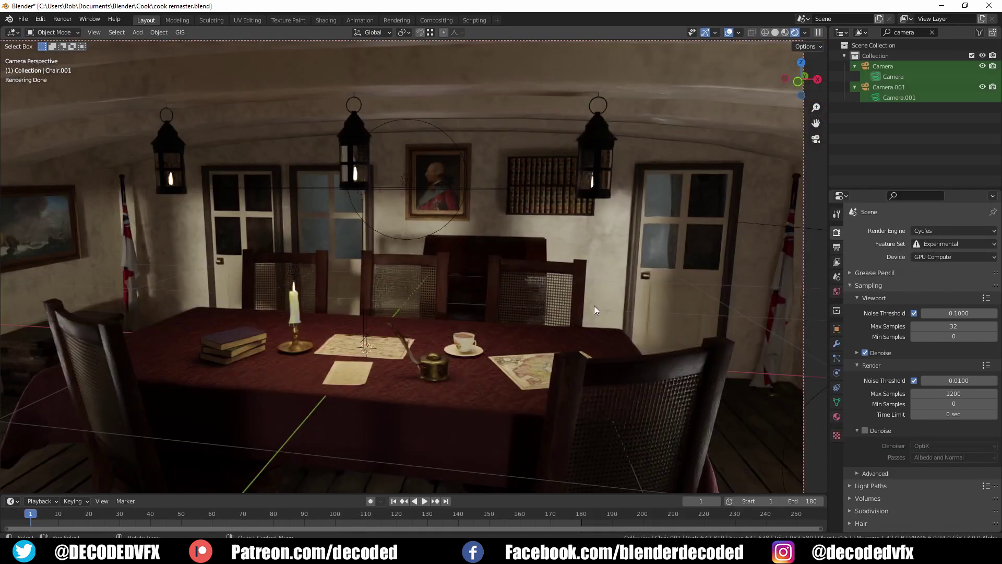
Turn viewport denoising off to inspect the render noise on the back wall and door, and turn it back on.
left_click(863, 351)
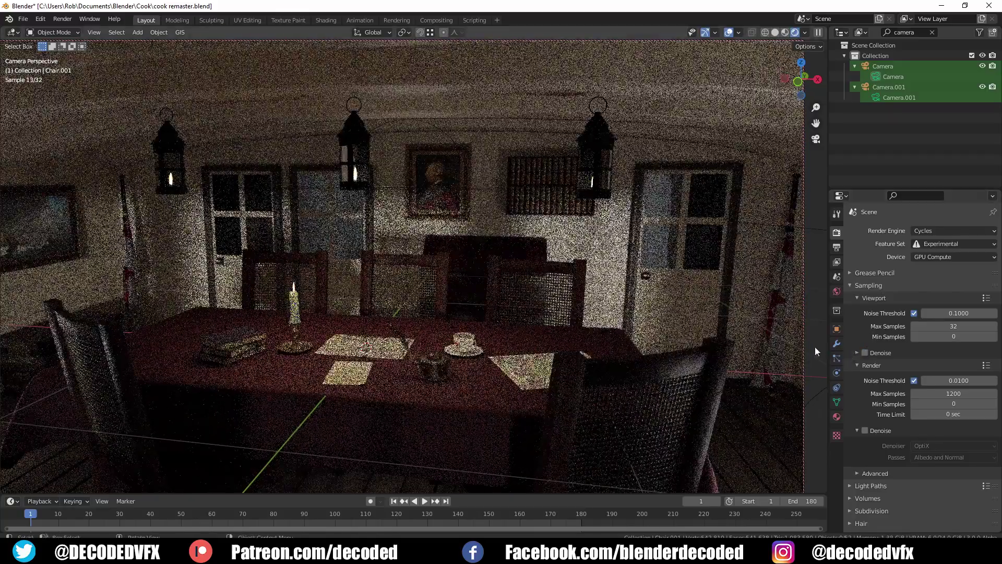
scroll(687, 244, "up", 4)
scroll(686, 245, "up", 1)
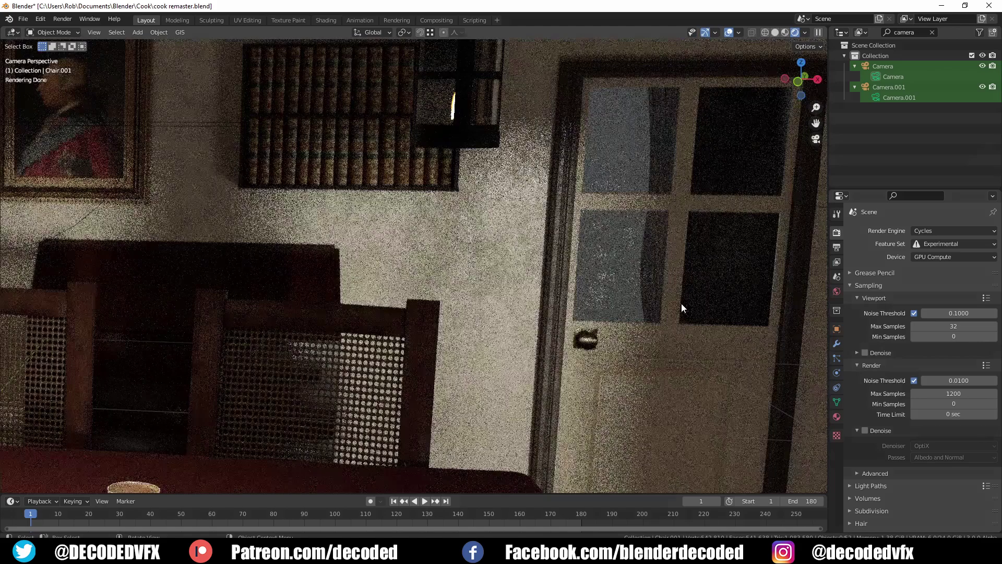
scroll(373, 178, "down", 7)
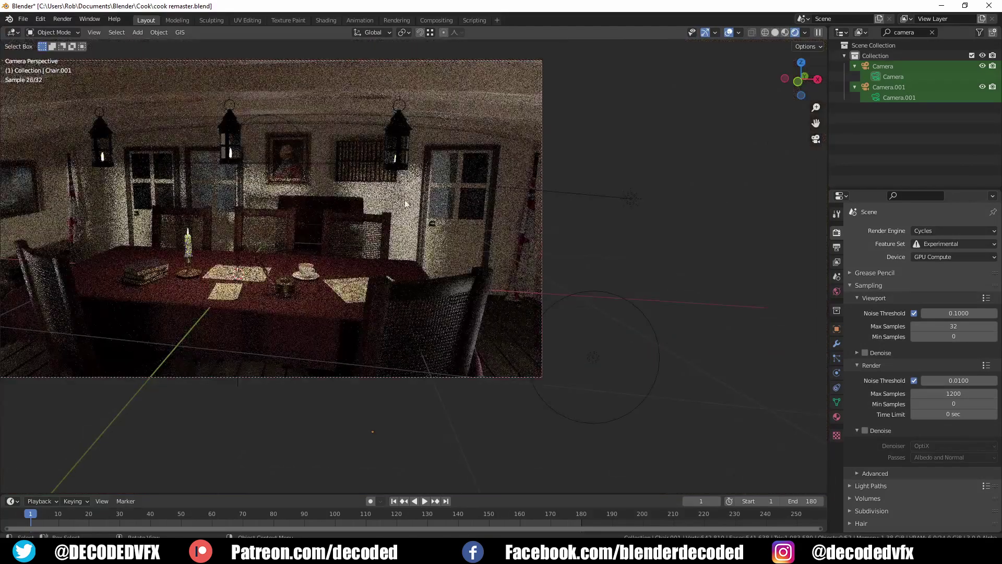
left_click(864, 353)
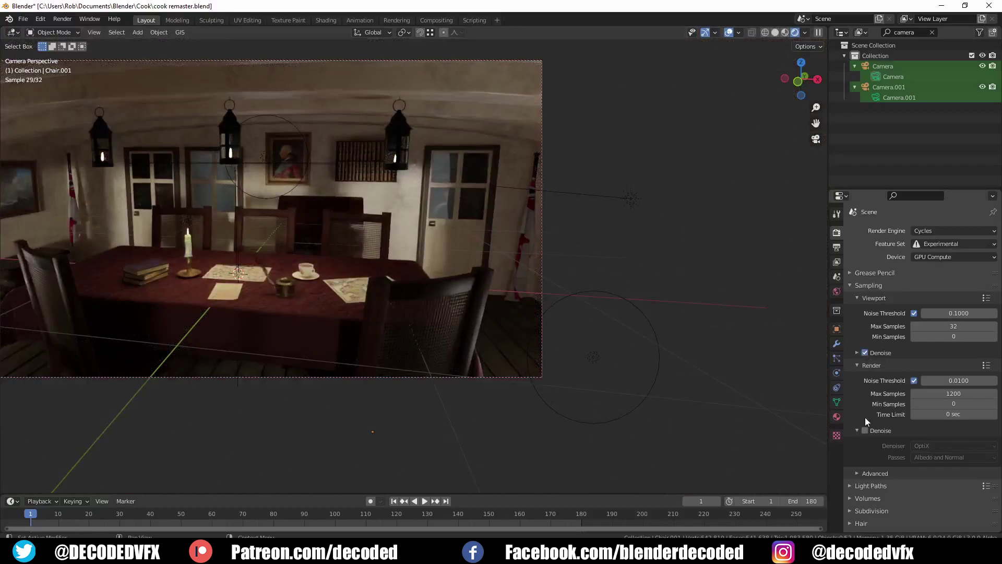
Enable denoising for final renders and turn off reflective and refractive caustics.
left_click(865, 430)
scroll(854, 389, "down", 5)
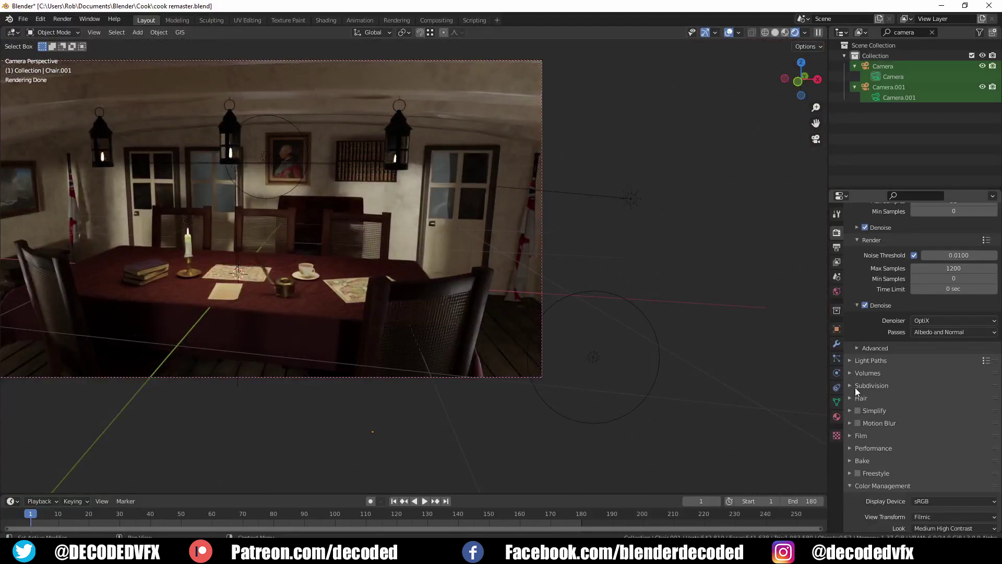
left_click(865, 361)
scroll(866, 359, "down", 4)
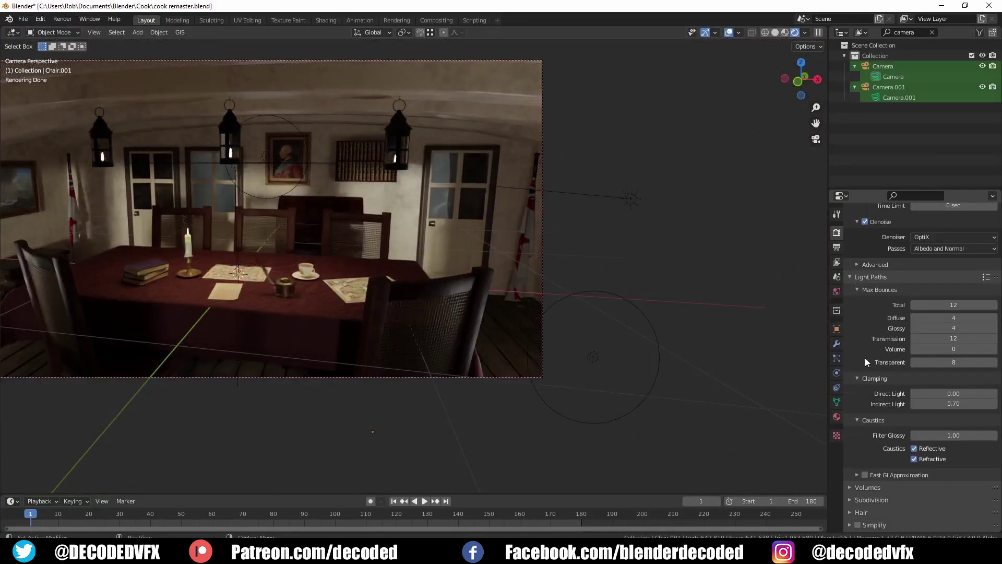
left_click(915, 452)
left_click(916, 458)
middle_click_drag(344, 289, 485, 324, "shift")
scroll(396, 319, "up", 1)
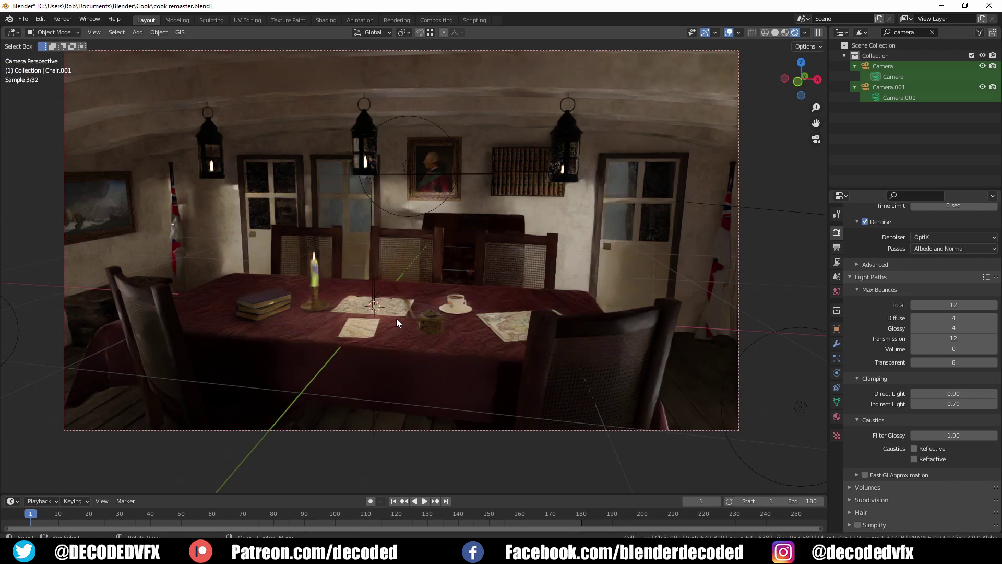
Turn the caustics options back on to compare the render, and switch them off again.
left_click(912, 450)
left_click(913, 450)
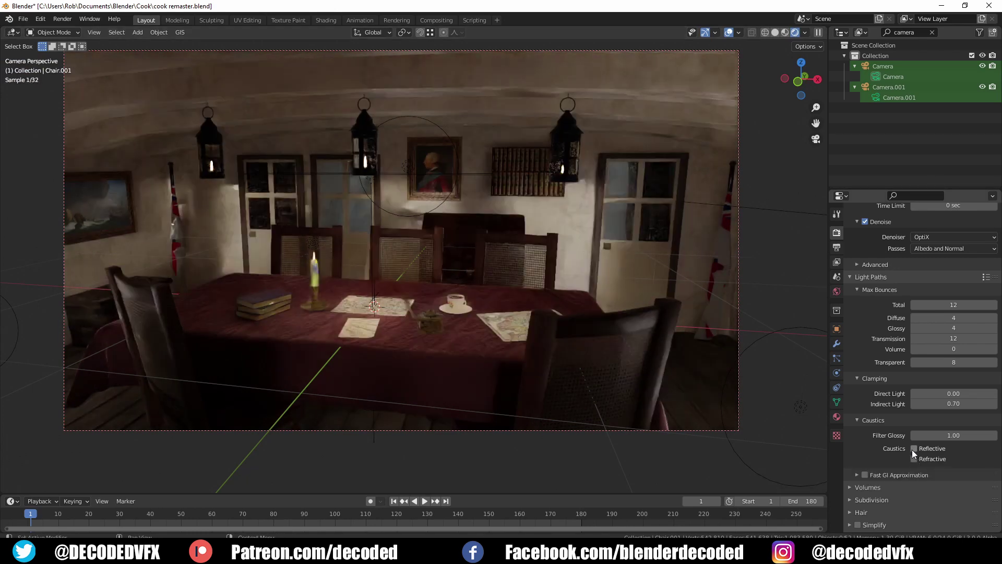
left_click(912, 462)
Set Filter Glossy to 2.00 and the indirect light clamping to 5.00.
left_click(941, 435)
type("2")
key("Return")
left_click(950, 404)
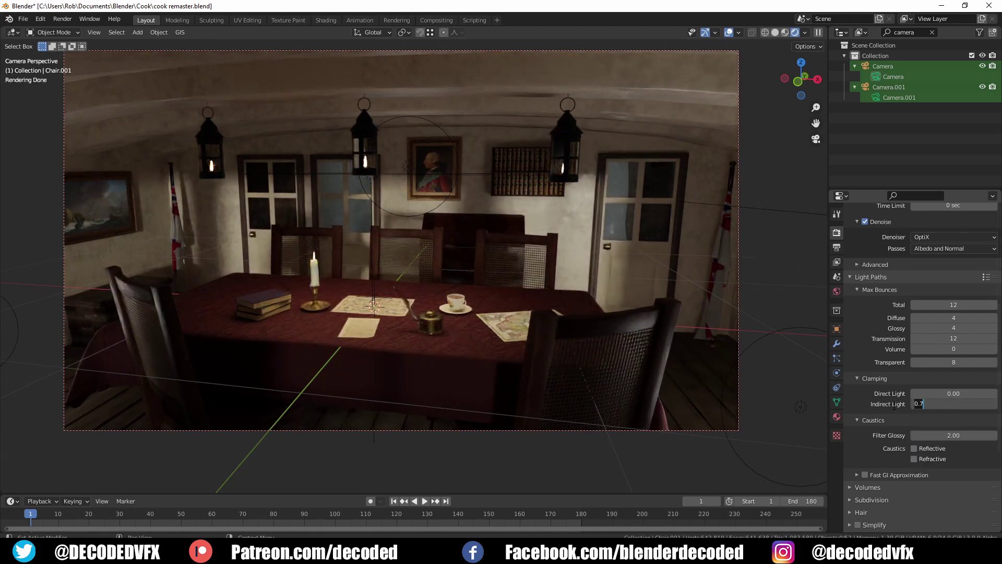
left_click(933, 402)
key("Return")
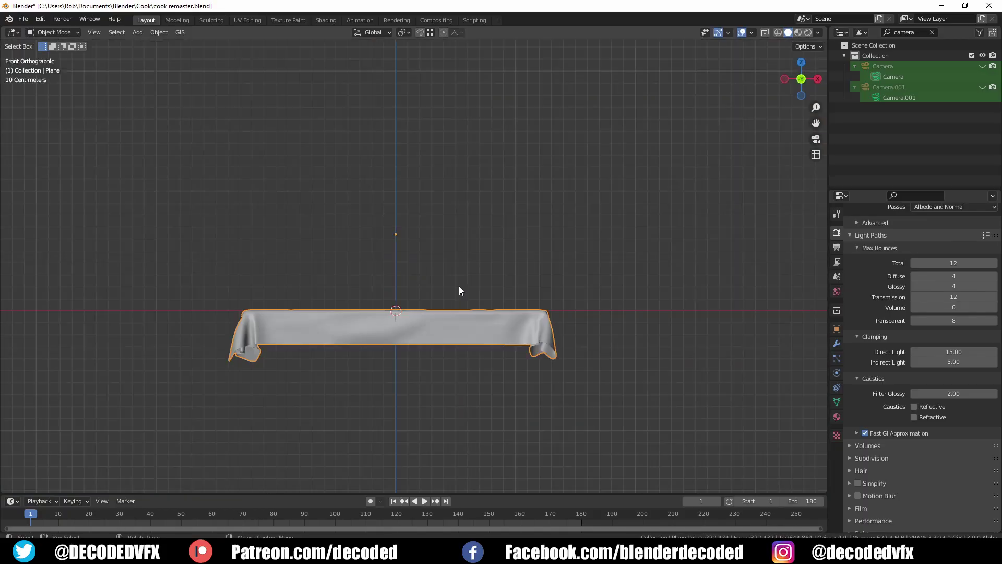
Enter Edit Mode on the tablecloth plane and add a Cloth modifier to it.
middle_click_drag(453, 280, 484, 296, "shift")
key("Tab")
scroll(506, 329, "up", 1)
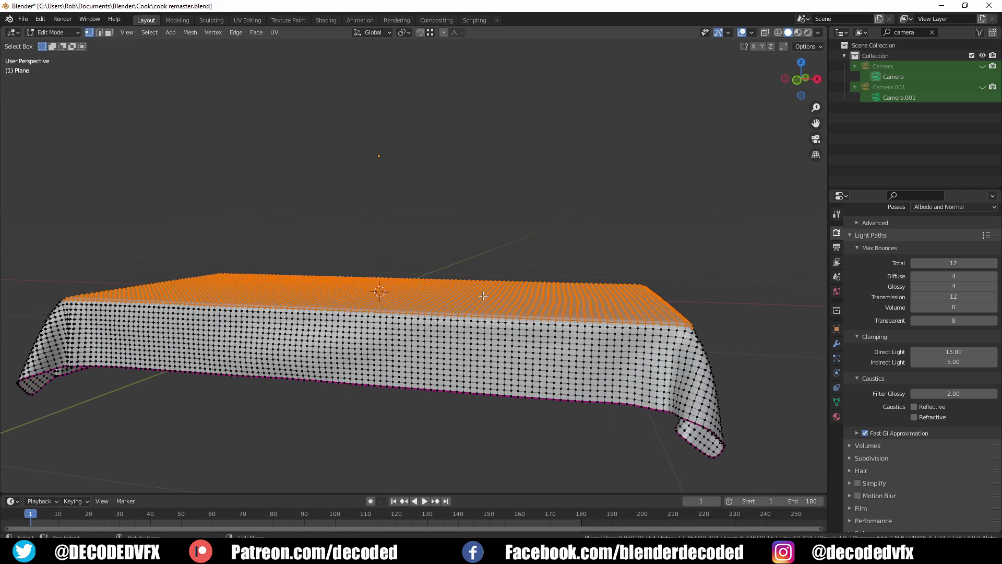
left_click(836, 293)
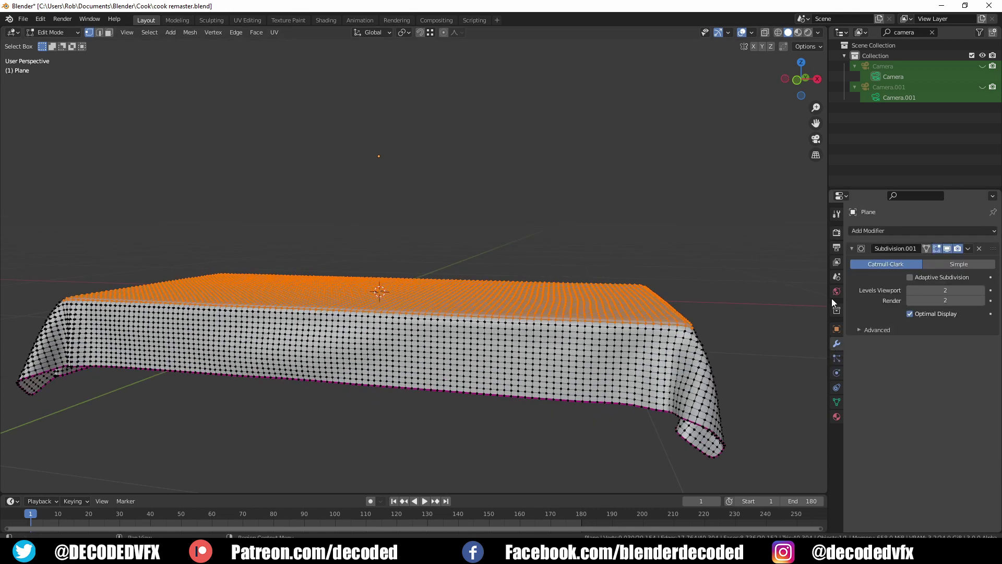
left_click(837, 343)
left_click(963, 230)
left_click(963, 258)
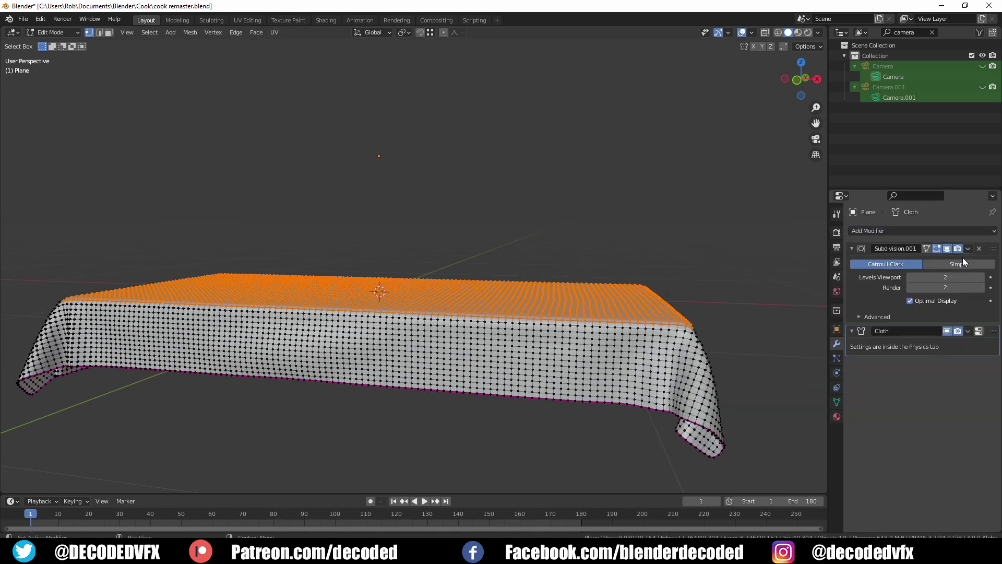
Create a vertex group for the selected top vertices of the tablecloth.
left_click(978, 331)
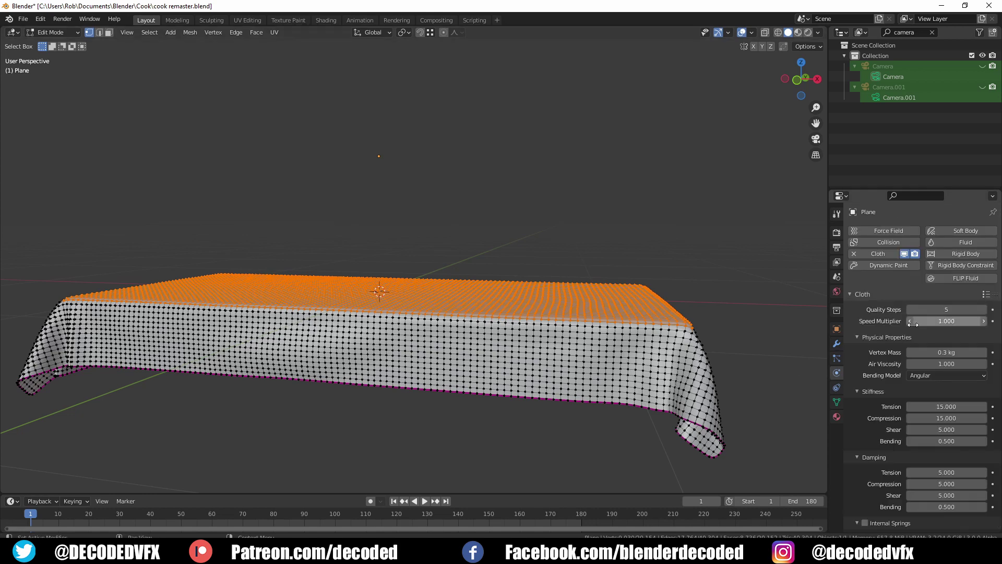
left_click(836, 401)
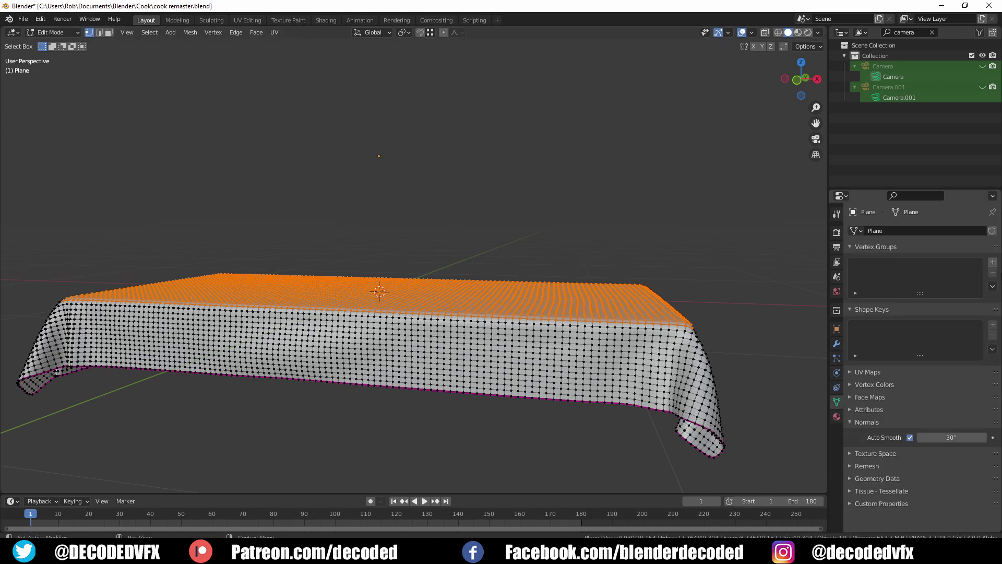
left_click(993, 262)
Use the new vertex group as the Pin Group in the tablecloth's Cloth Shape settings.
left_click(836, 344)
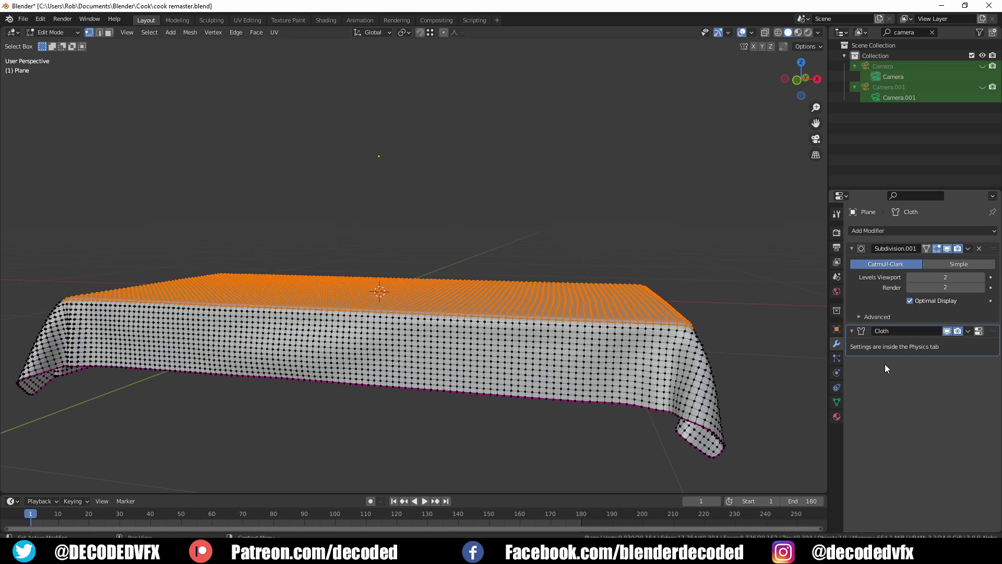
left_click(979, 331)
scroll(908, 341, "down", 10)
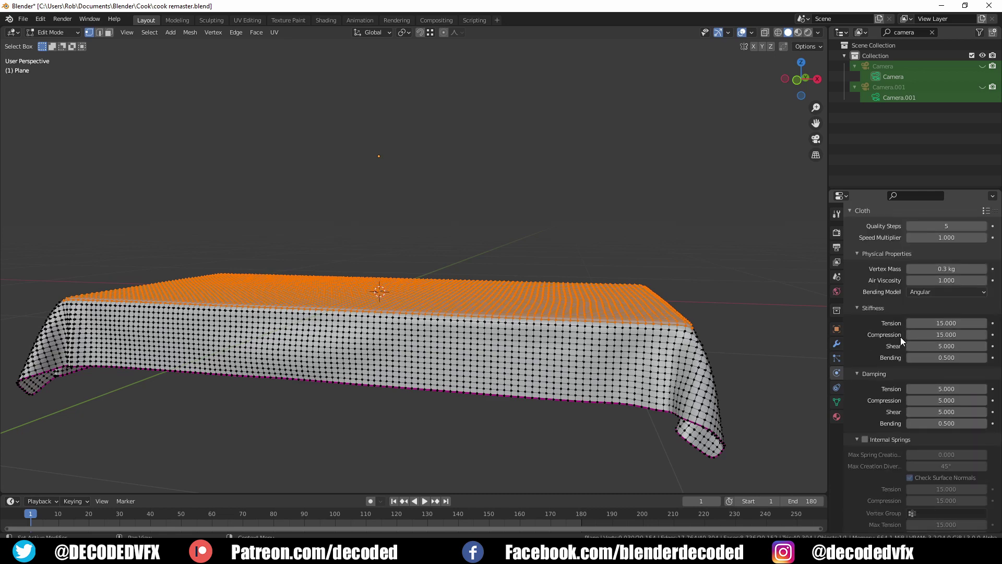
left_click(874, 492)
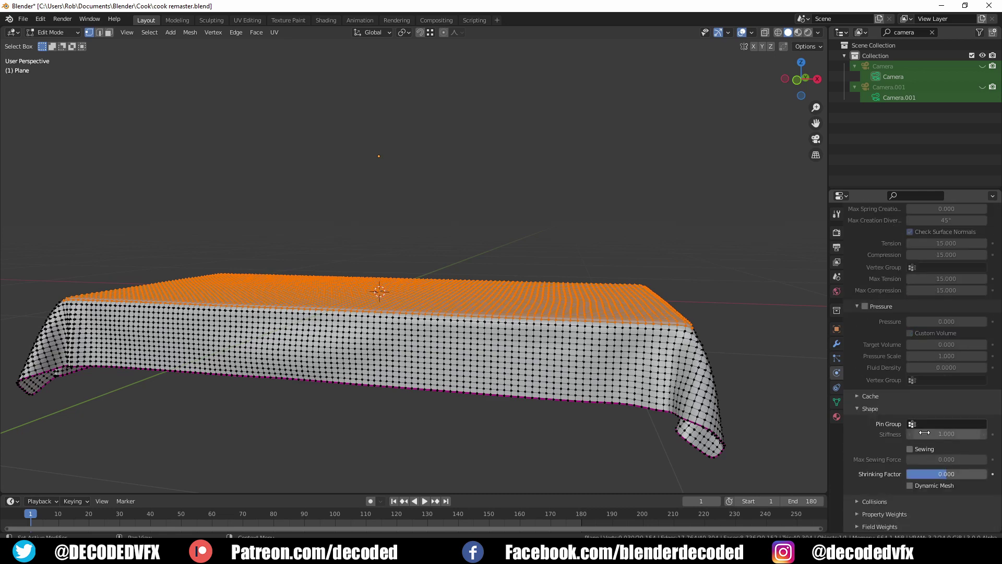
left_click(935, 424)
left_click(918, 314)
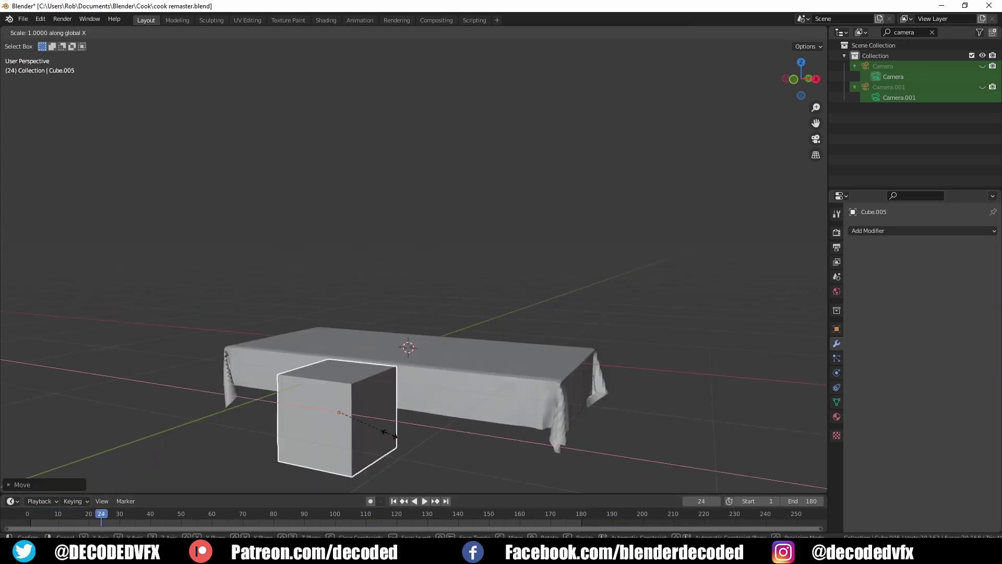
Scale the cube thinner along X and shift it along X near the left end of the table.
key("s")
key("x")
left_click(349, 421)
key("g")
key("x")
left_click(282, 410)
Duplicate the block's mesh twice along X in Edit Mode, offsetting the second copy by about 0.66 m.
key("Tab")
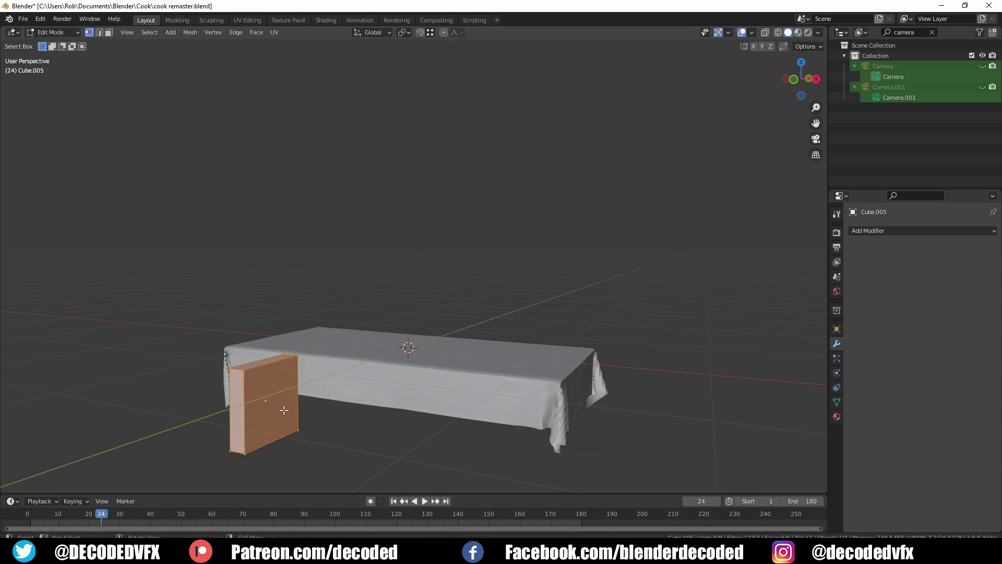
key("shift+d")
key("x")
left_click(366, 429)
key("shift+d")
key("x")
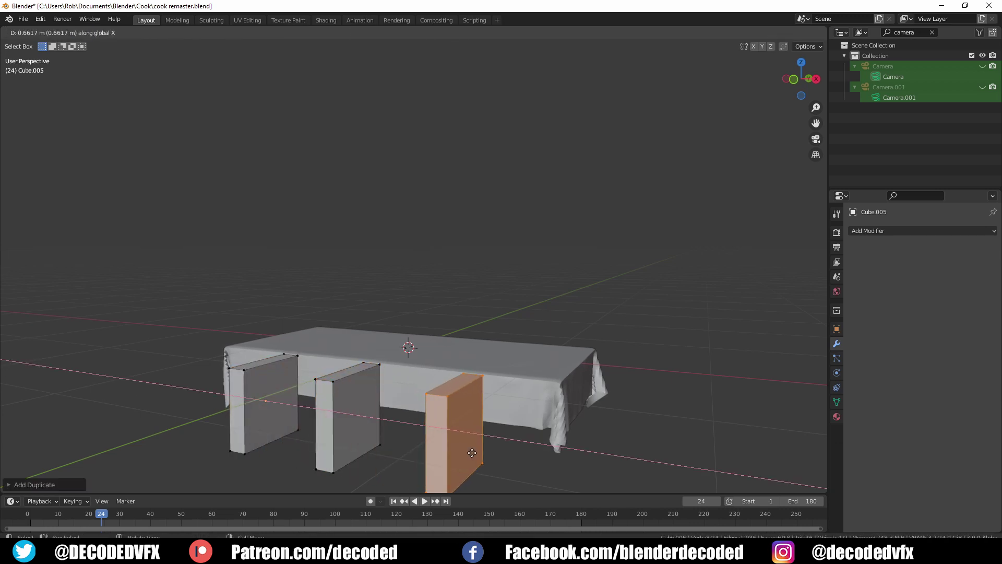
left_click(472, 453)
Lower the three blocks slightly in Object Mode and insert a keyframe for them at frame 1.
key("Tab")
key("g")
key("z")
left_click(469, 463)
middle_click_drag(470, 463, 452, 414)
left_click(393, 502)
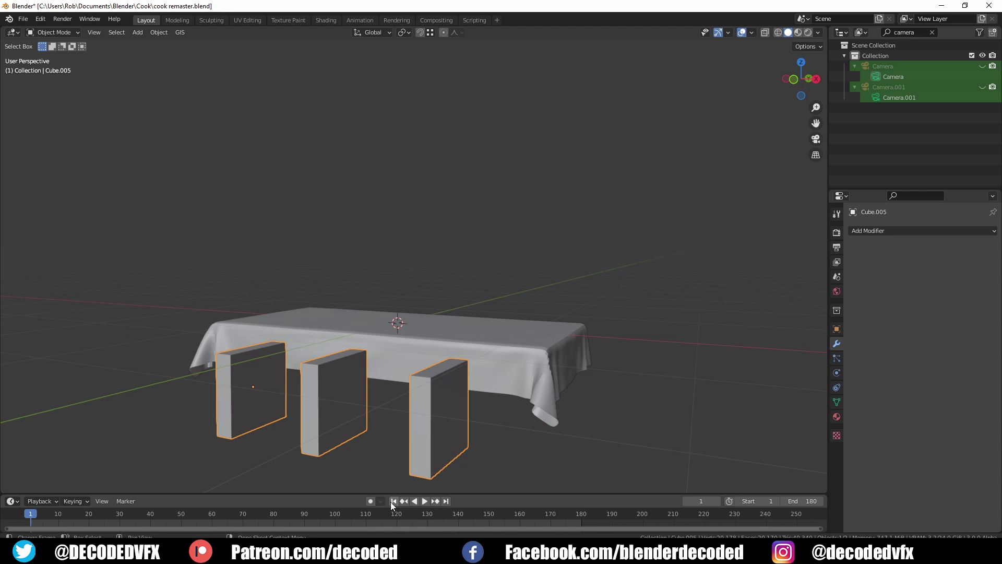
key("i")
left_click(470, 382)
Move the blocks along Y through to the far side of the table at frame 45 and insert a second keyframe.
left_click(165, 513)
key("g")
key("z")
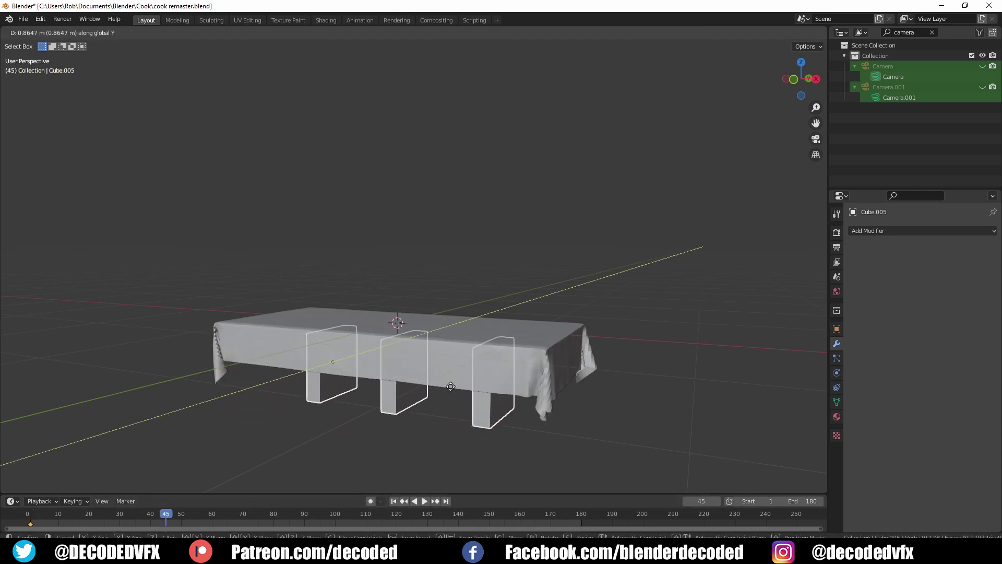
left_click(557, 330)
key("i")
left_click(556, 330)
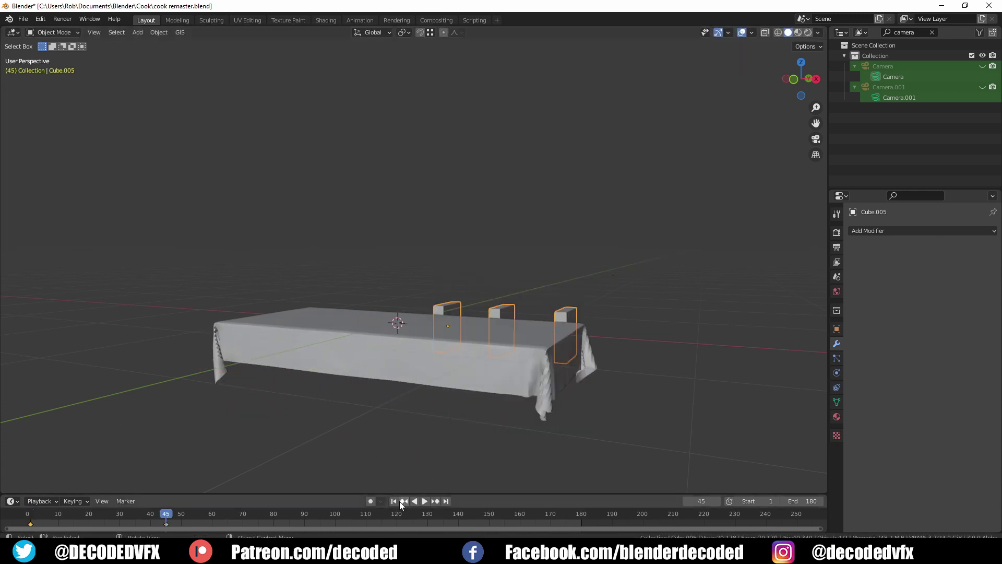
Return to frame 1 and add a Collision modifier to the animated blocks.
key("shift+Left")
left_click(911, 230)
left_click(947, 271)
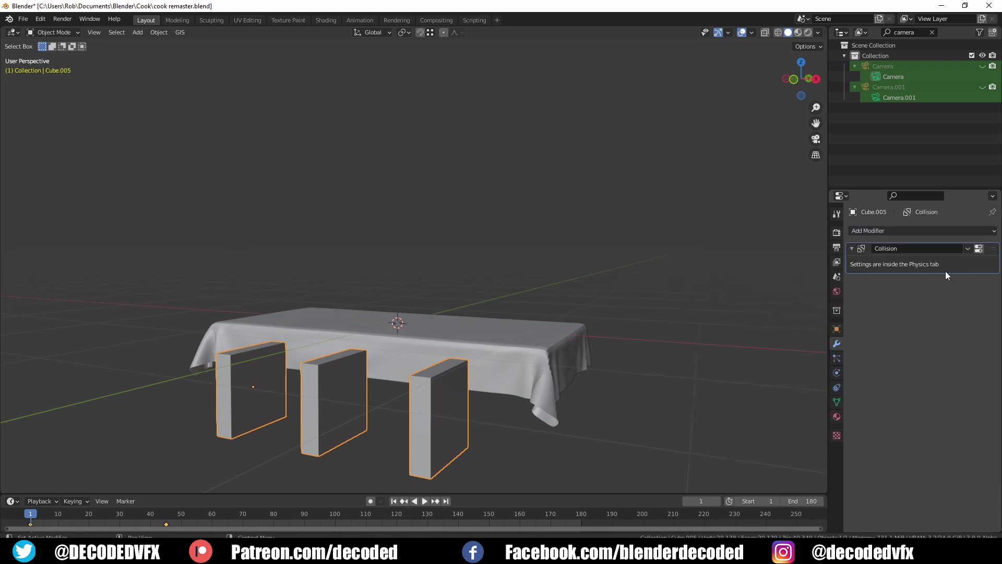
Play the simulation to see how the moving blocks disturb the tablecloth, and inspect the resulting folds up close.
left_click(424, 501)
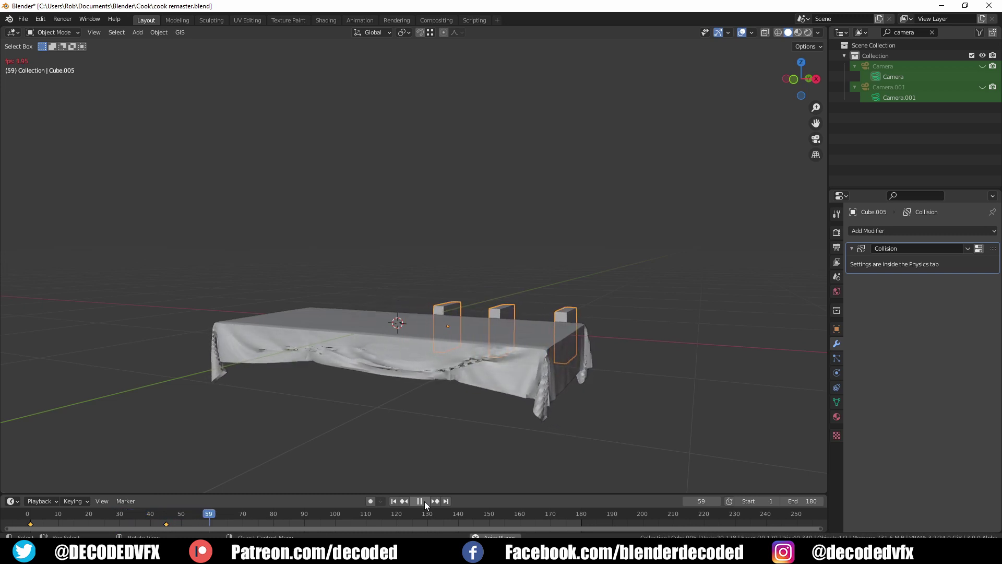
left_click(424, 501)
scroll(434, 376, "up", 3)
mouse_move(434, 376)
middle_mouse_down()
mouse_move(449, 384)
mouse_move(433, 375)
middle_mouse_up()
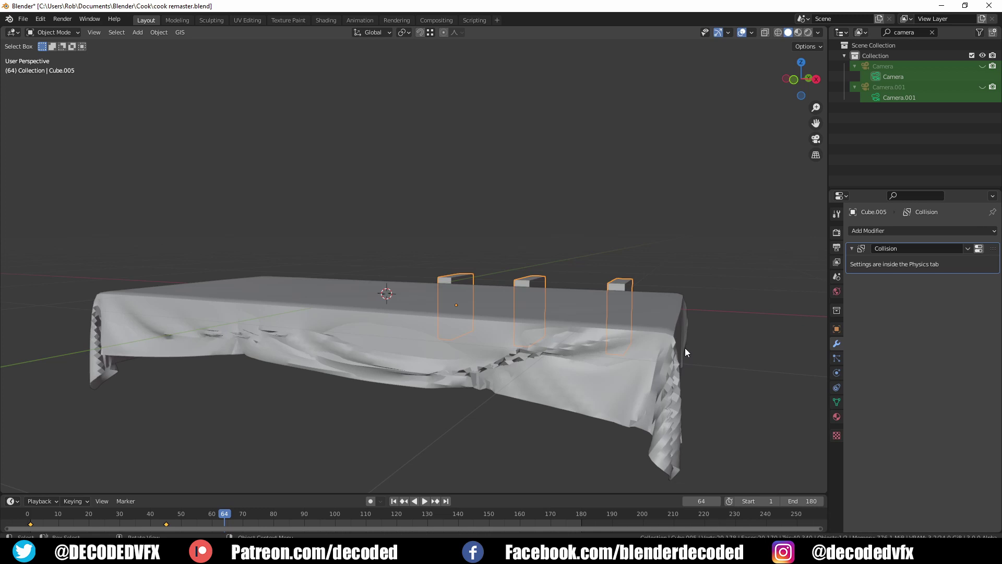
Set both the outer and inner cloth collision thickness of the blocks to 0.001.
left_click(978, 251)
left_click_drag(938, 451, 937, 462)
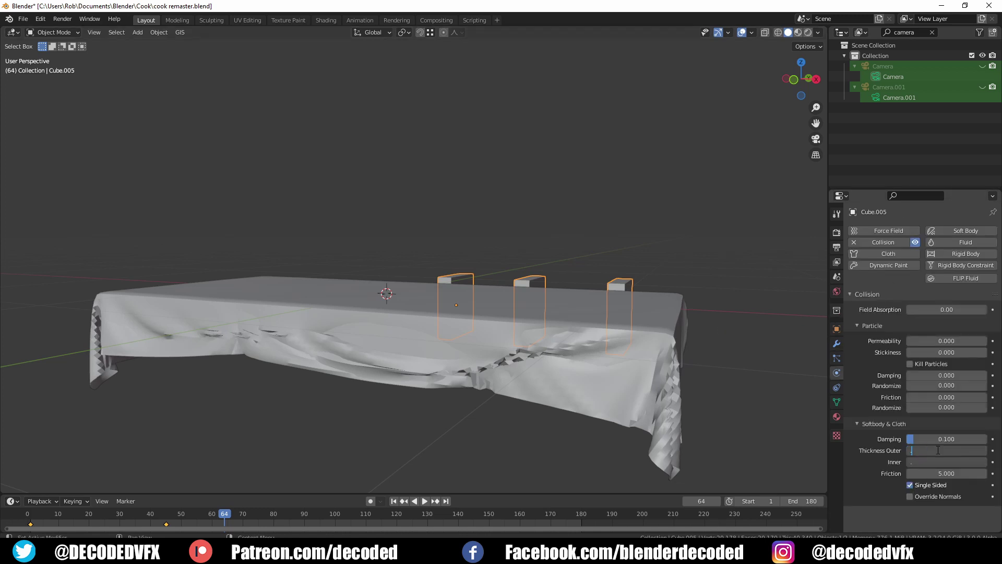
type("0.001")
key("Return")
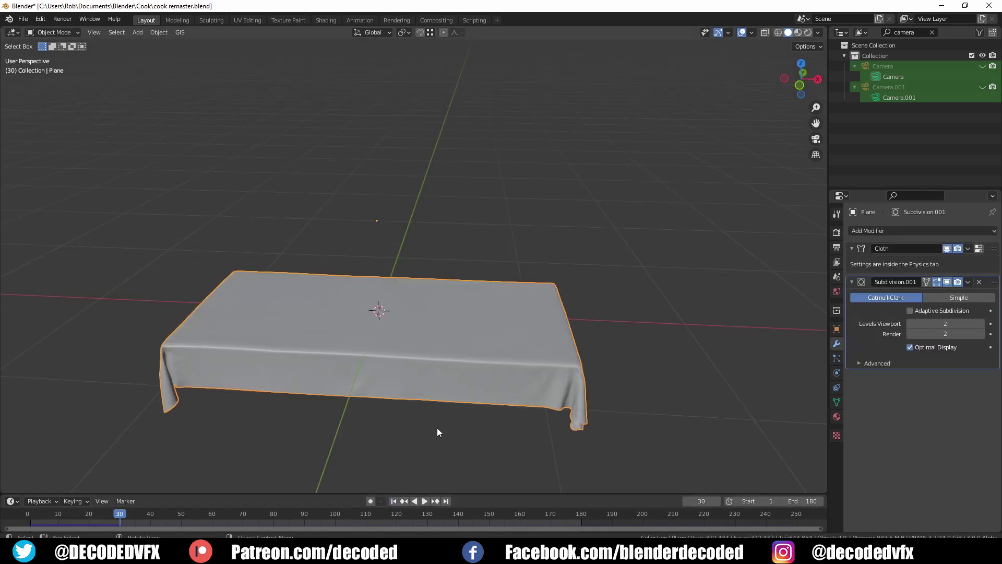
Set the Shrinking Factor of the tablecloth's Cloth simulation to -0.081.
middle_click_drag(438, 432, 394, 342)
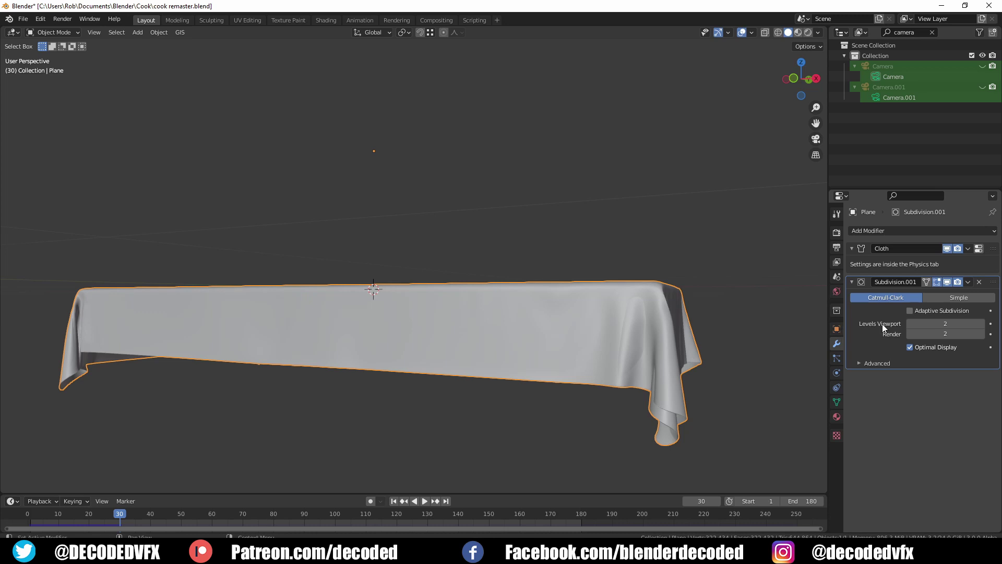
left_click(979, 248)
left_click(948, 352)
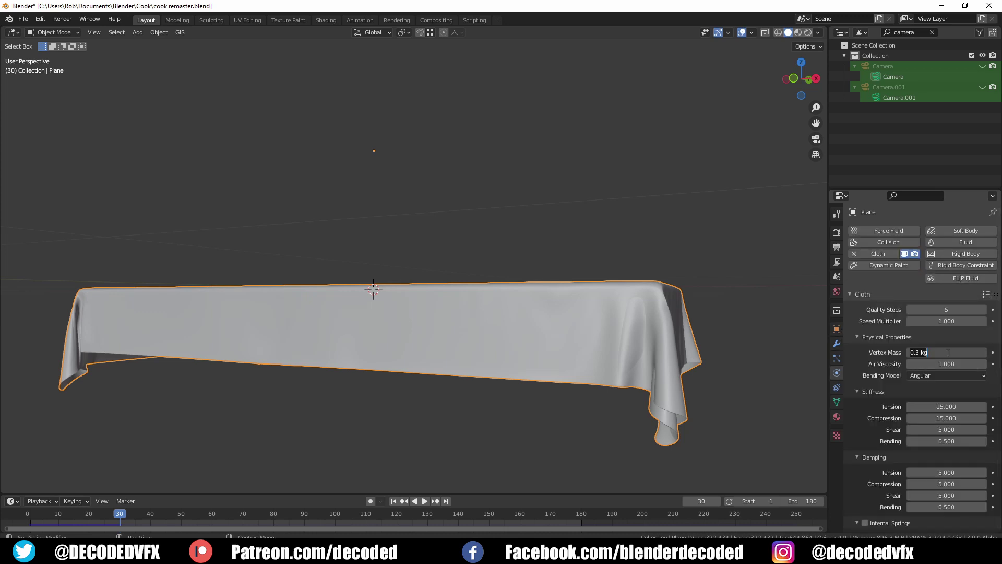
scroll(872, 378, "down", 15)
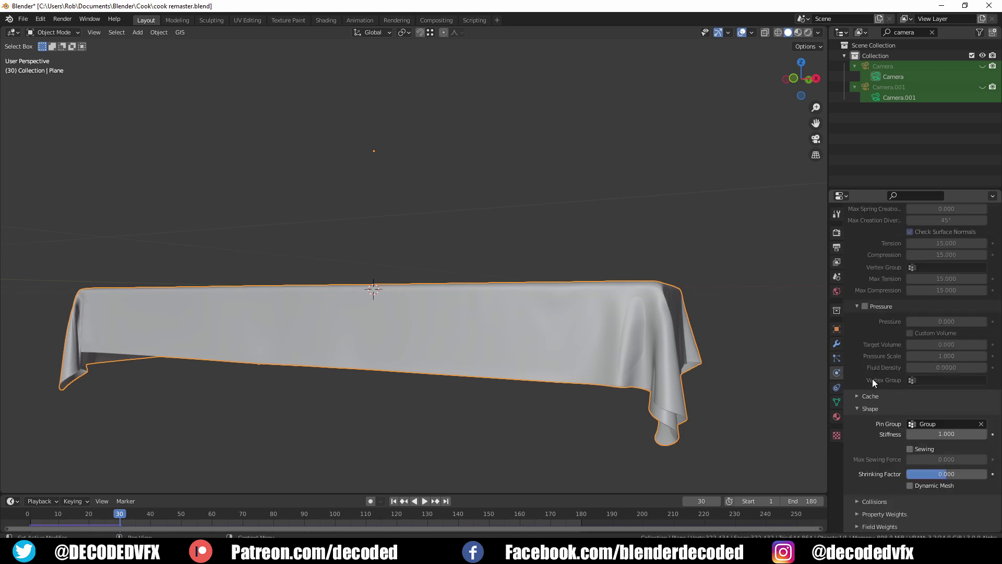
left_click_drag(944, 471, 941, 472)
Run the cloth simulation up to frame 37 and reveal the hidden scene objects in camera view.
left_click(425, 500)
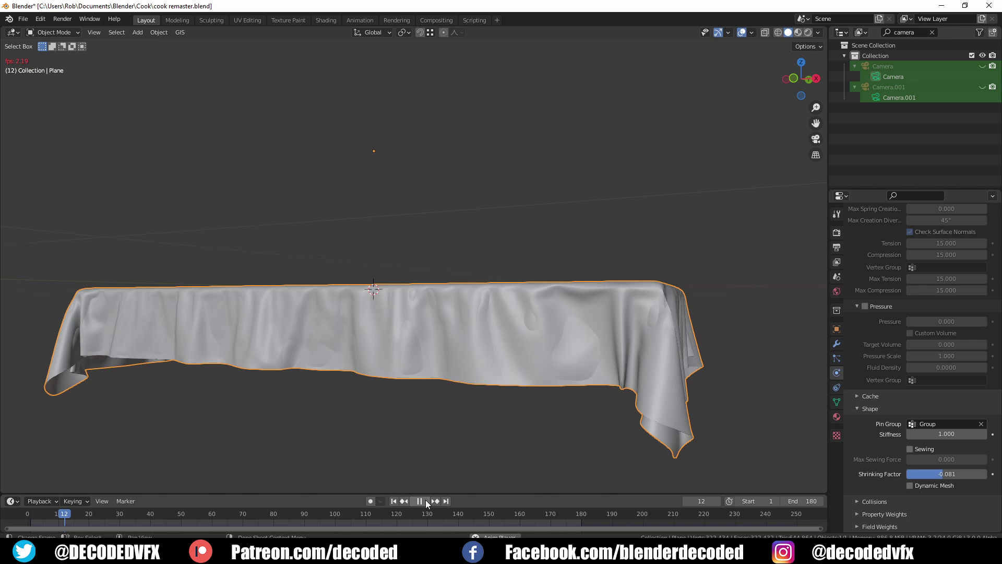
left_click(425, 500)
middle_click_drag(378, 358, 403, 380)
left_click(423, 500)
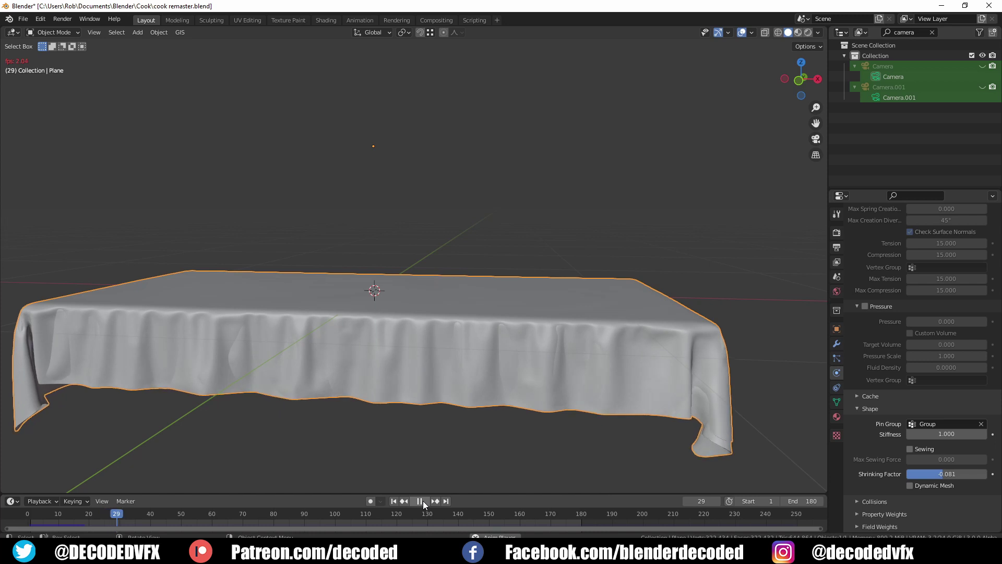
left_click(423, 500)
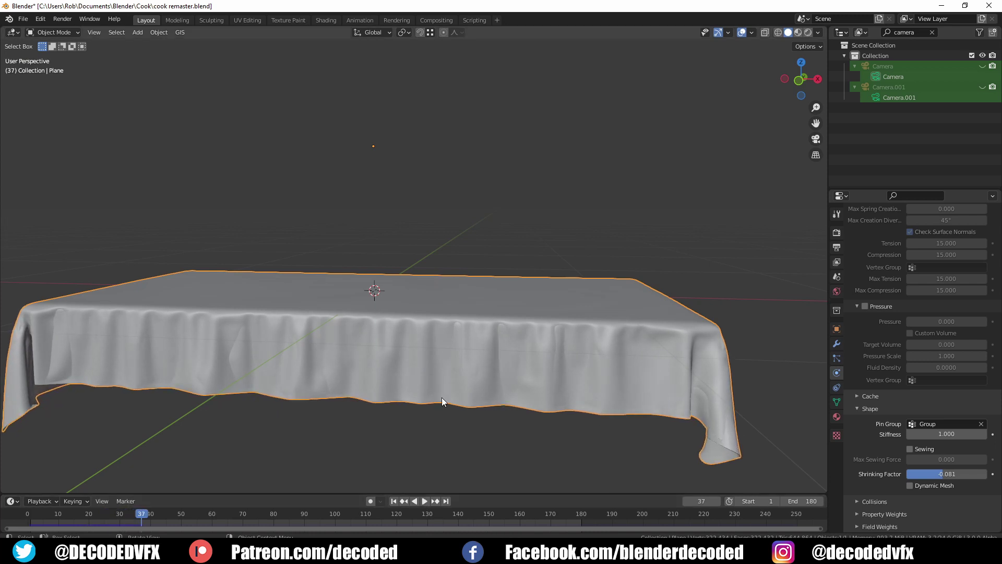
key("KP_0")
key("alt+h")
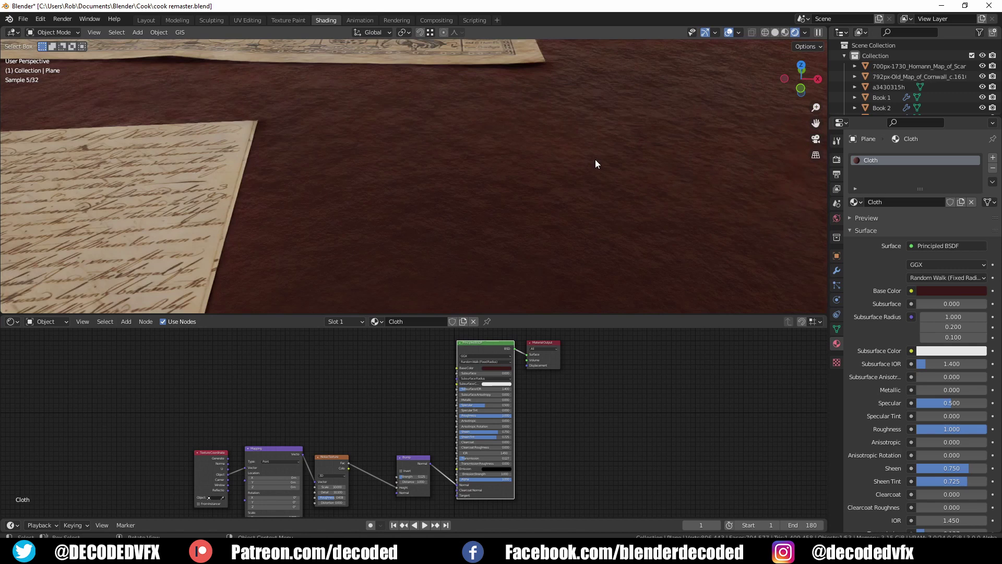
Preview the Noise Texture and Bump node outputs of the Cloth material, and return to the Principled BSDF output.
scroll(423, 430, "up", 1)
scroll(422, 429, "up", 3)
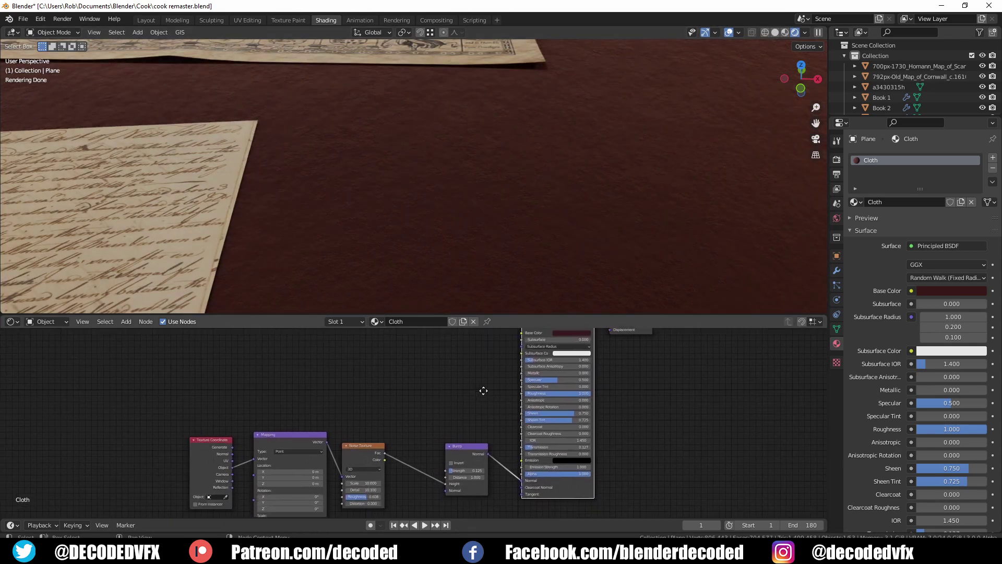
left_click(378, 453, "ctrl+shift")
left_click(471, 454, "ctrl+shift")
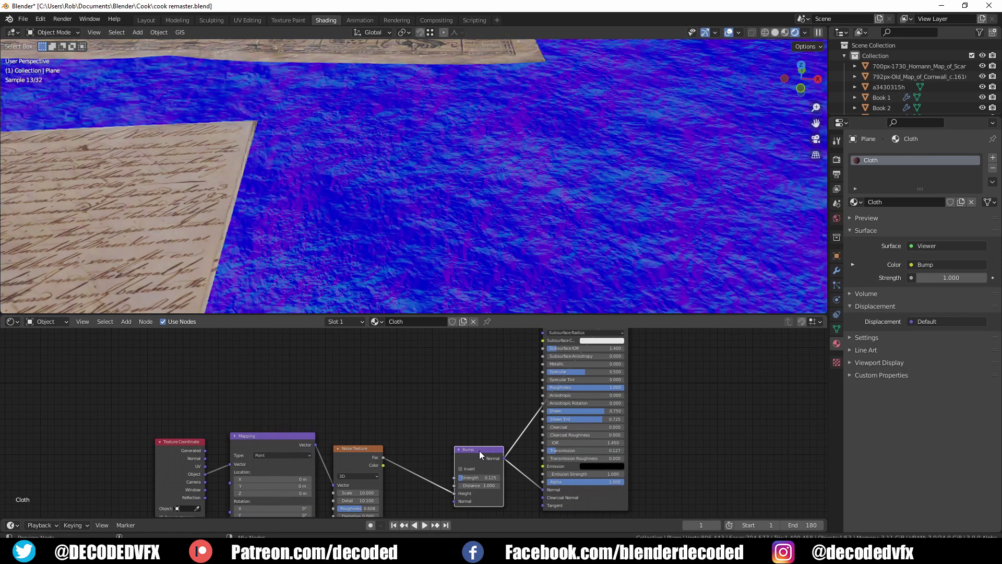
left_click(616, 501, "ctrl+shift")
scroll(501, 396, "down", 2)
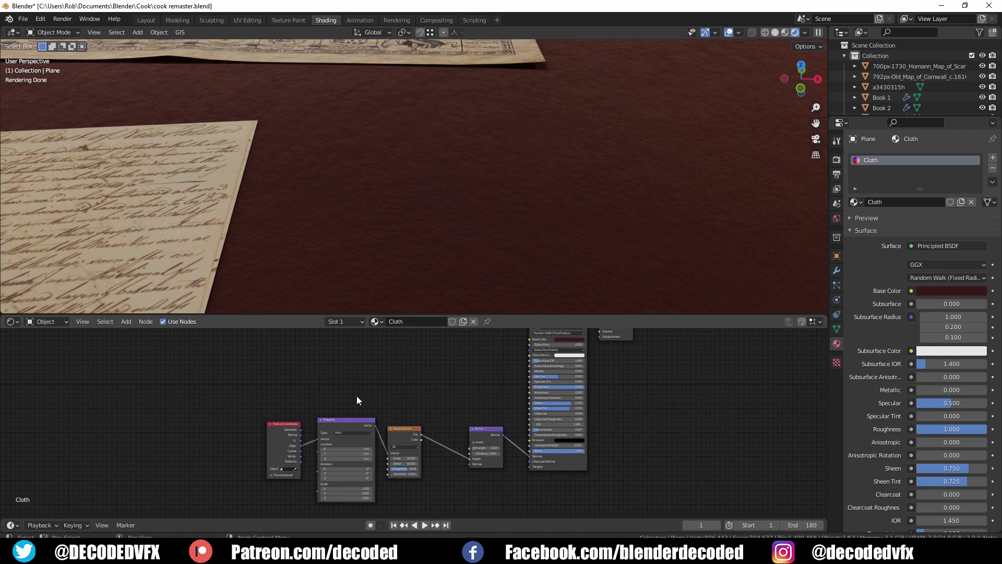
Delete the Texture Coordinate, Mapping, Noise Texture and Bump nodes from the Cloth material.
left_click_drag(235, 380, 521, 507)
key("x")
middle_click_drag(493, 422, 377, 465)
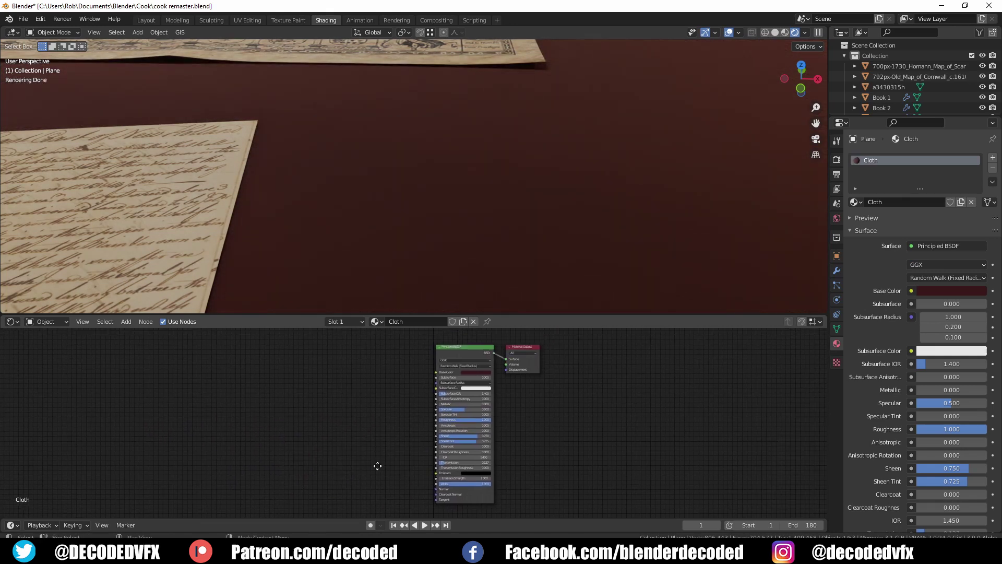
Add a Principled Texture Setup to the Cloth material using the four TexturesCom_Fabric_Flannel2_1K albedo, roughness, normal and height files.
key("ctrl+shift+t")
left_click(564, 169)
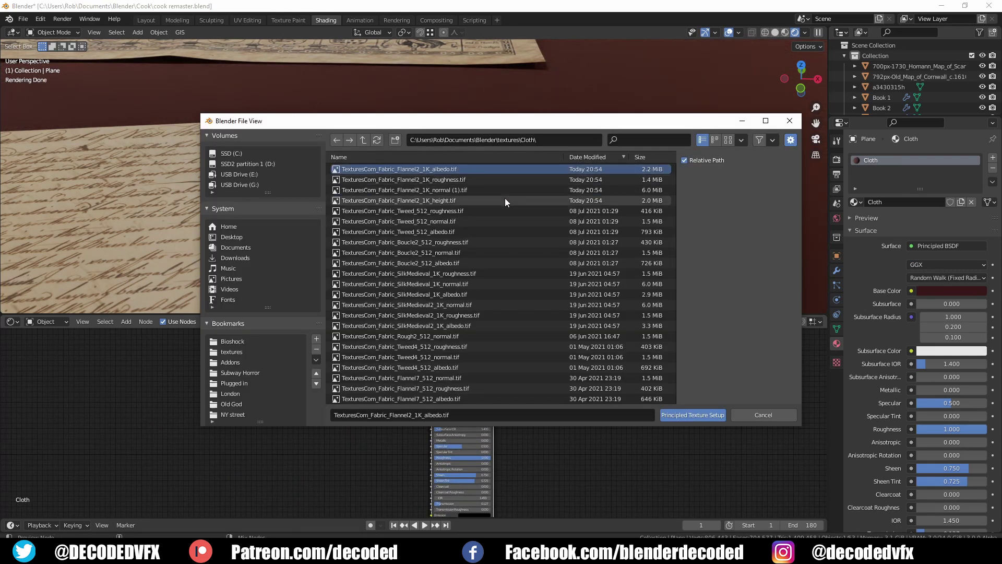
left_click(506, 201, "shift")
left_click(681, 413)
Change the X, Y and Z scale of the Cloth material's Mapping node together.
scroll(477, 253, "down", 5)
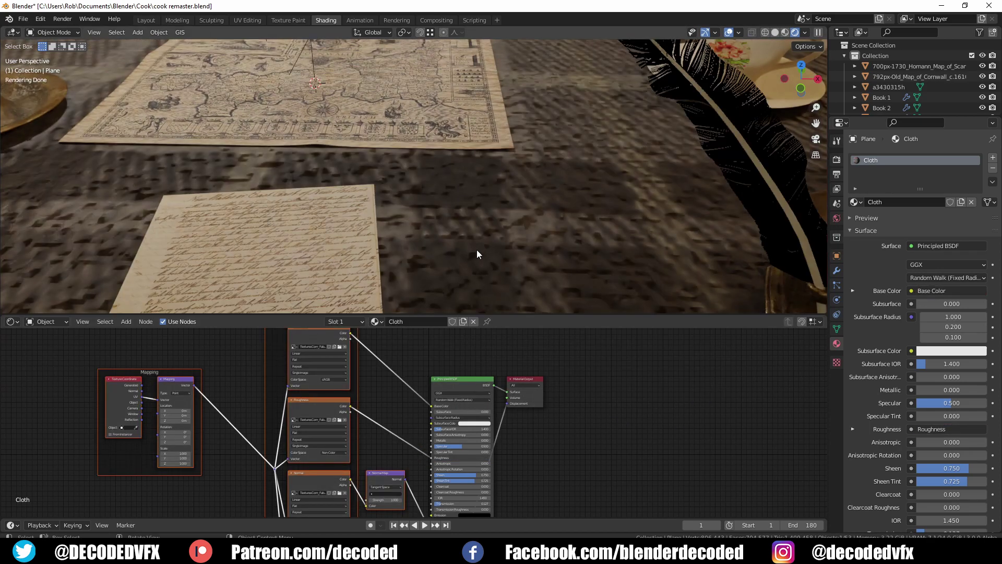
scroll(191, 474, "up", 3)
left_click_drag(191, 449, 191, 461)
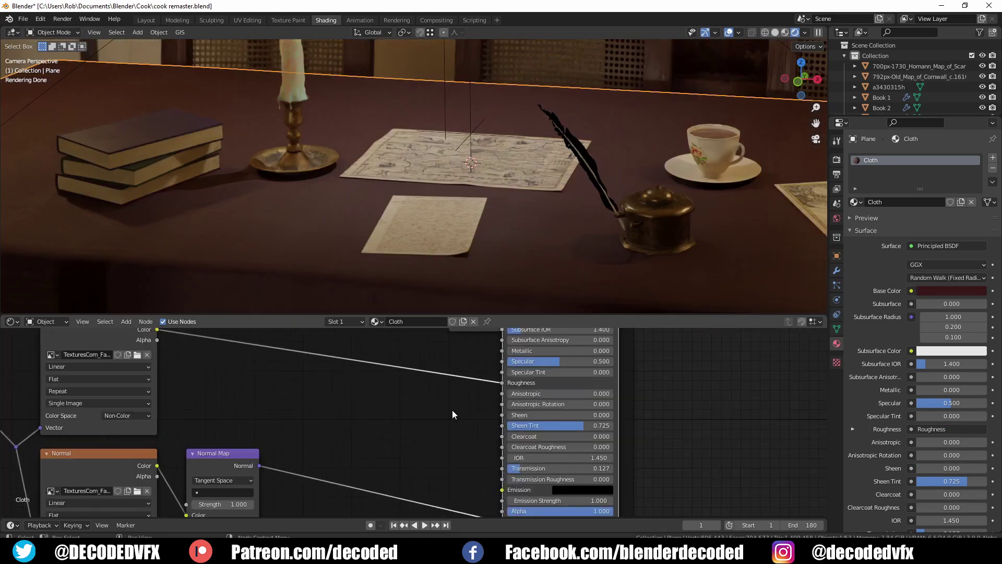
Raise the Sheen of the Cloth material's Principled BSDF.
middle_click_drag(454, 415, 376, 387)
scroll(376, 387, "up", 7)
left_click_drag(501, 472, 511, 490)
left_click_drag(505, 379, 683, 379)
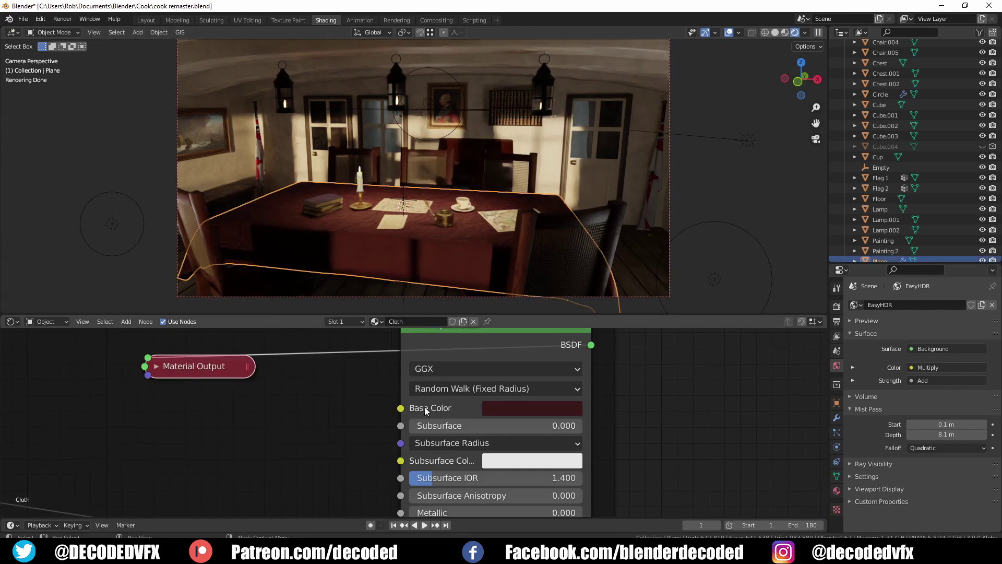
Change the tablecloth's base color to a dark green with hue 0.303 and saturation 0.607, slightly darkening its value.
left_click(525, 408)
left_click(526, 231)
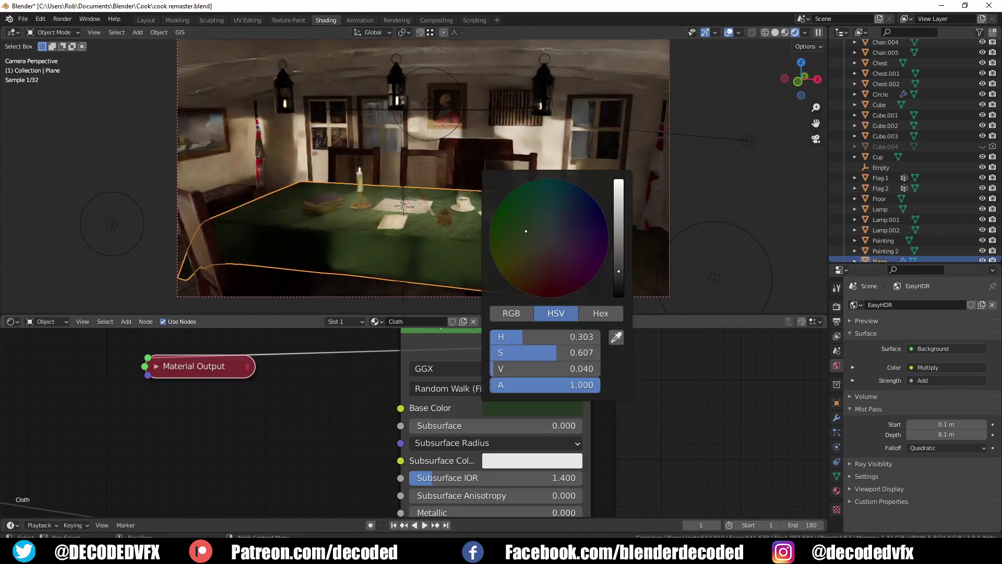
left_click_drag(618, 272, 618, 275)
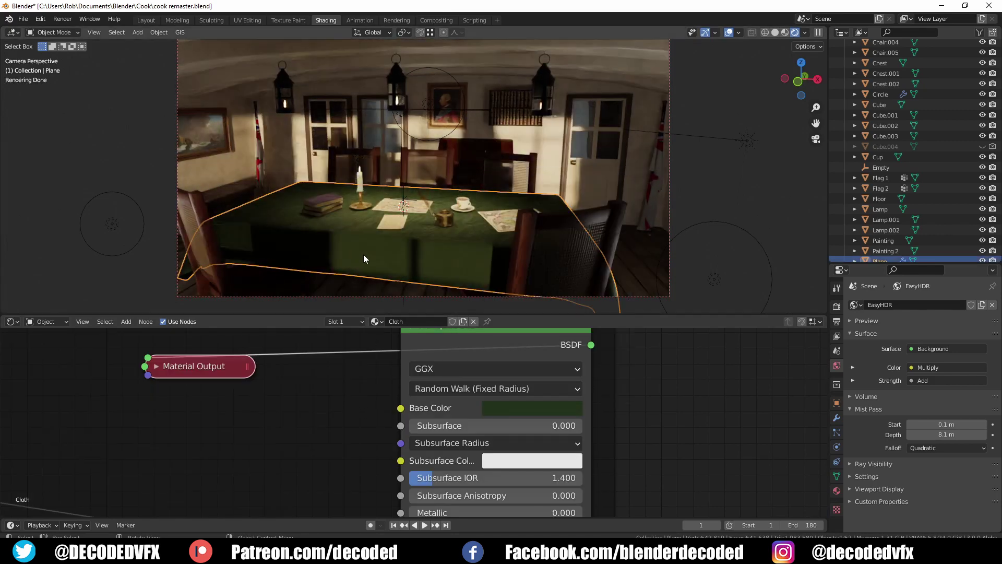
Rotate the chair in the left foreground about the global Z axis by about -17 degrees and deselect it.
key("alt+a")
left_click(237, 281)
key("r")
key("z")
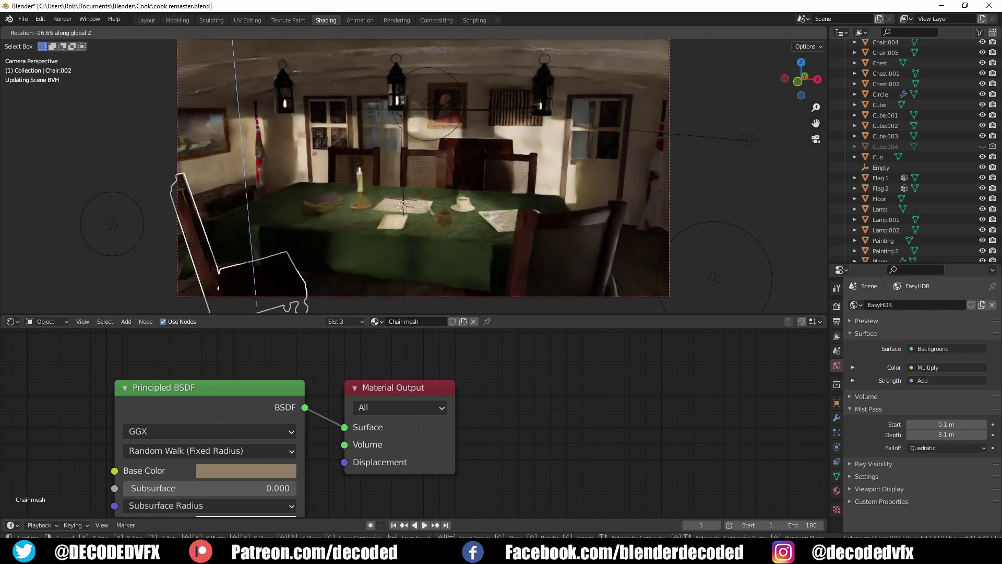
left_click(327, 273)
key("alt+a")
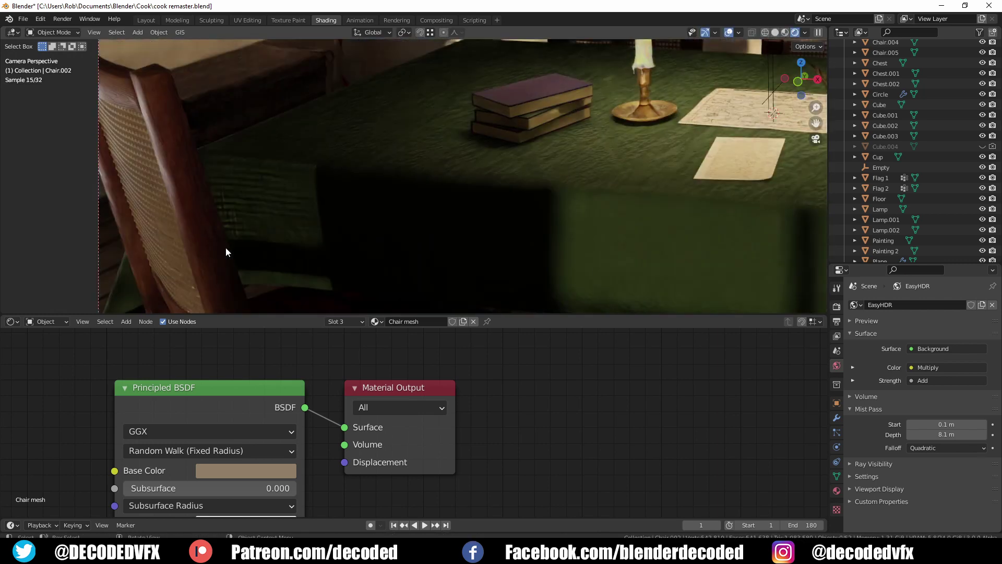
Set the Transmission of the tablecloth's Cloth material to 0 in its Principled BSDF.
scroll(225, 252, "down", 6)
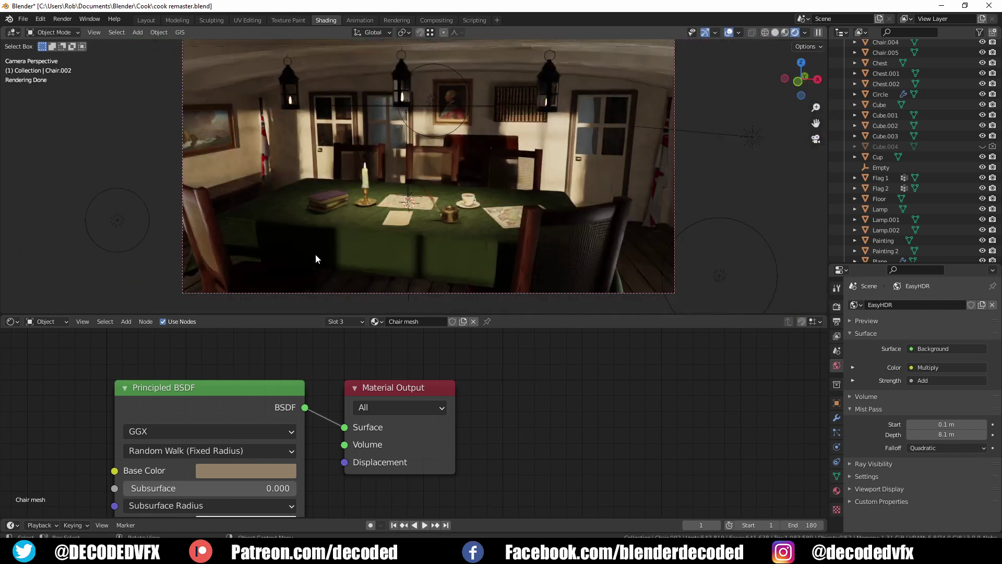
key("z")
left_click(460, 257)
left_click(400, 236)
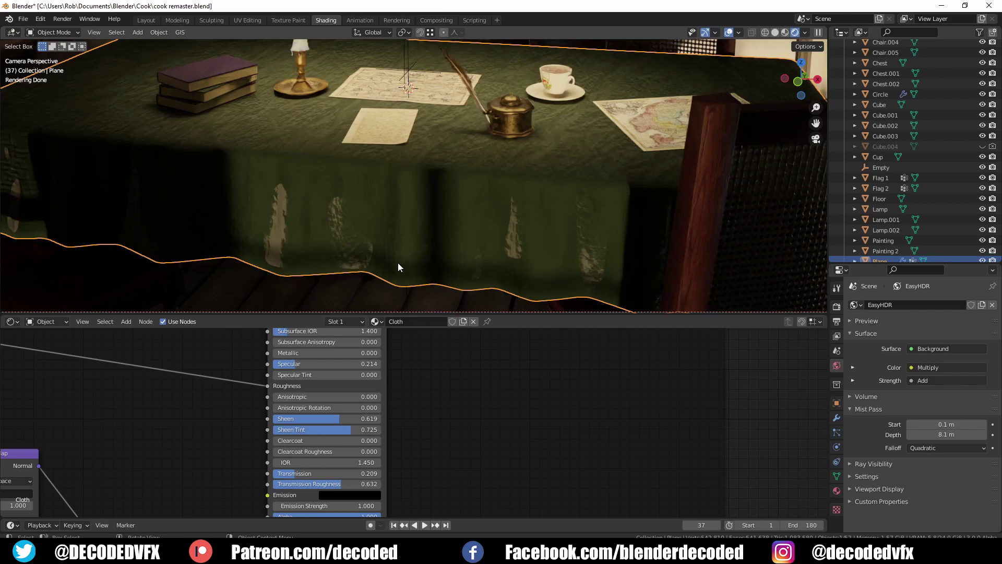
scroll(398, 266, "up", 2)
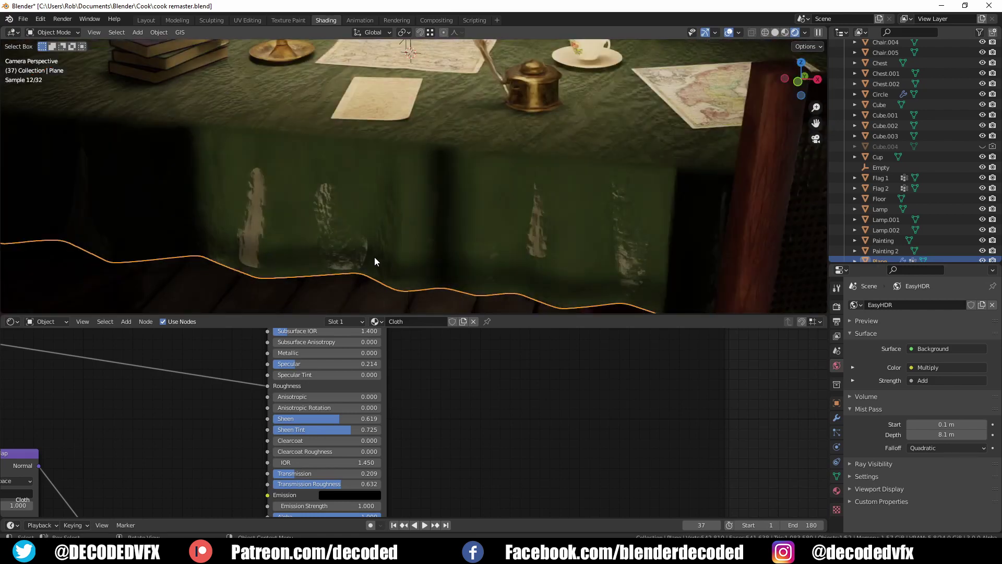
scroll(375, 258, "up", 2)
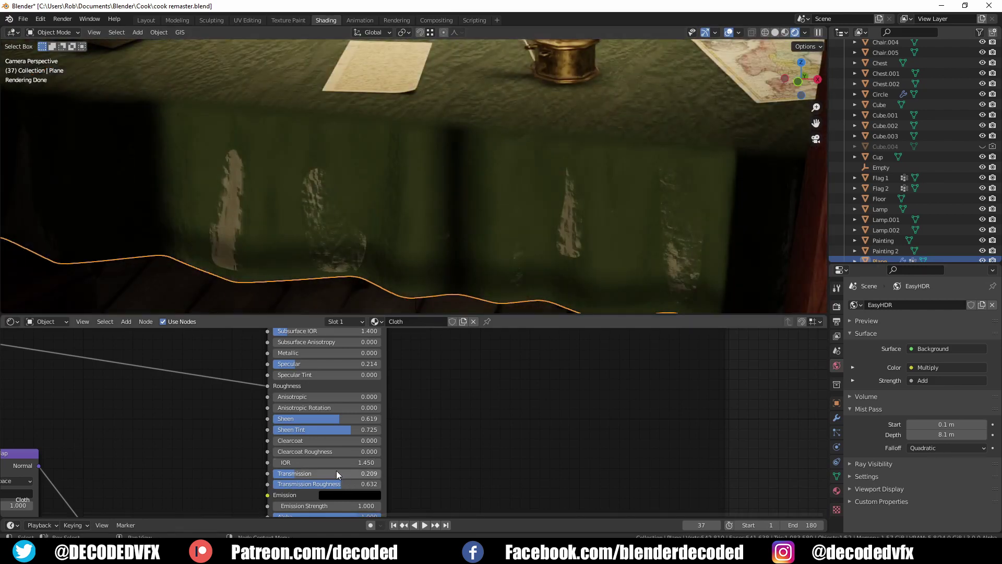
left_click_drag(337, 472, 296, 472)
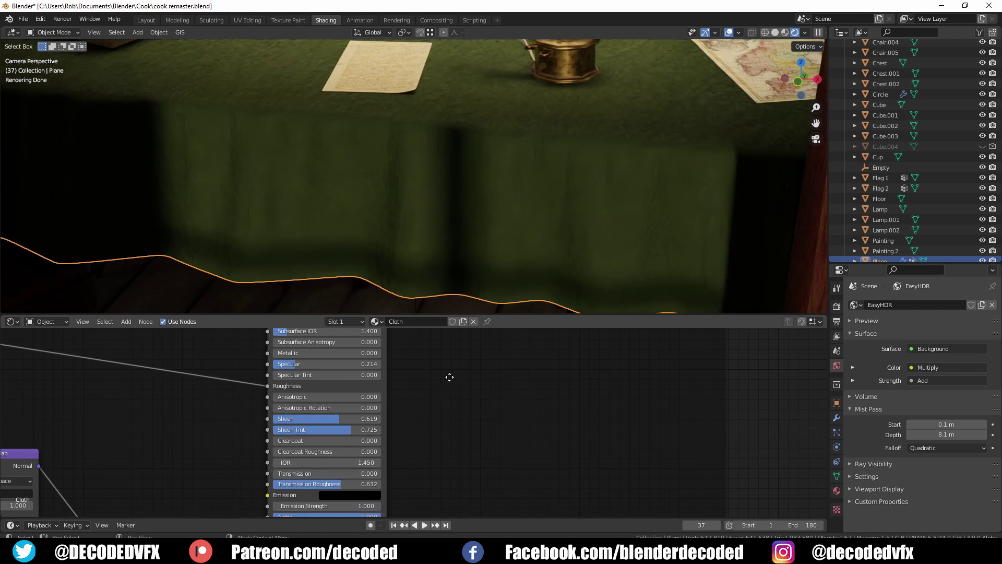
Delete the Sun light from the scene.
key("Home")
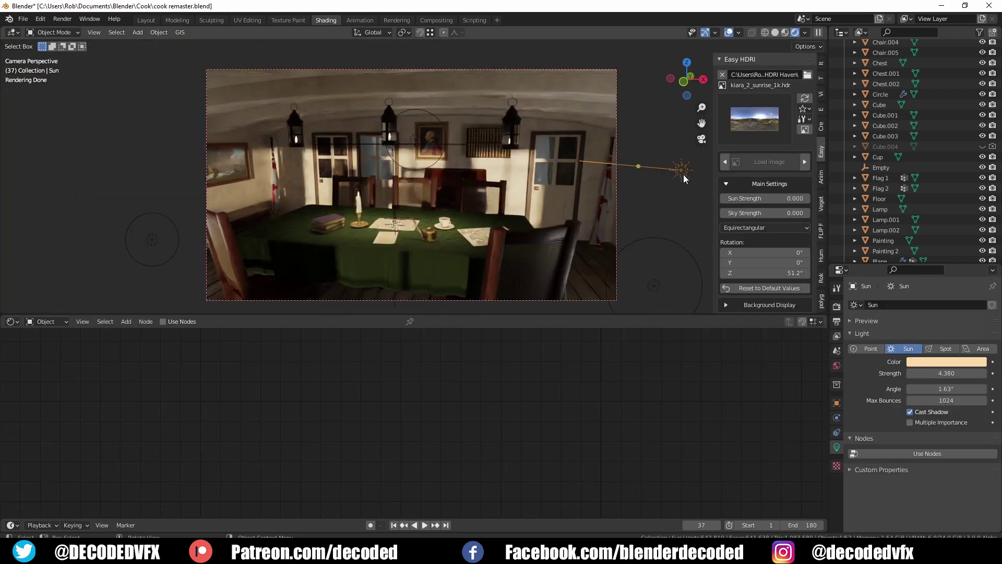
key("Delete")
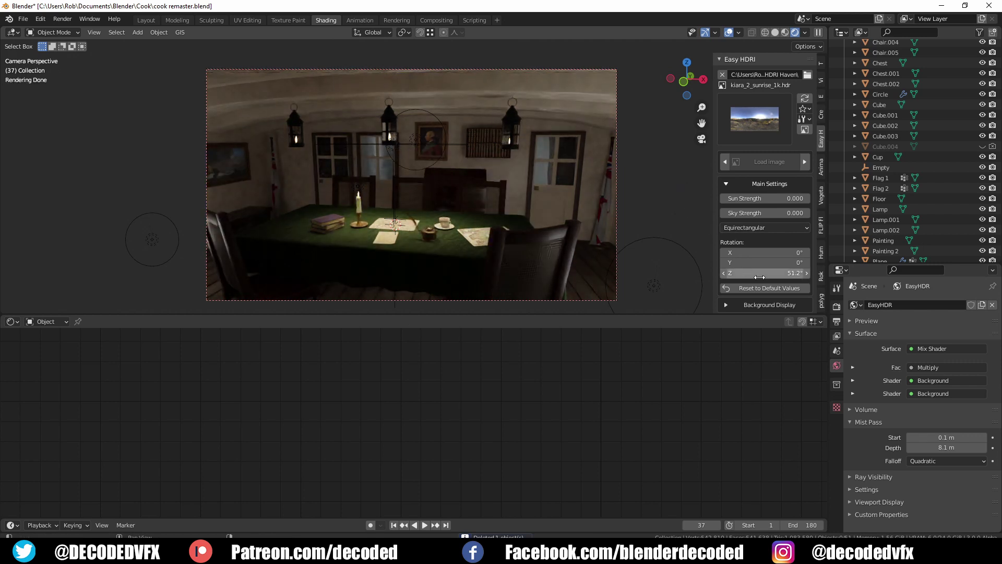
Set the Sky Strength of the kiara_2_sunrise HDRI to 1 and adjust its Z rotation to redirect the light.
left_click(766, 214)
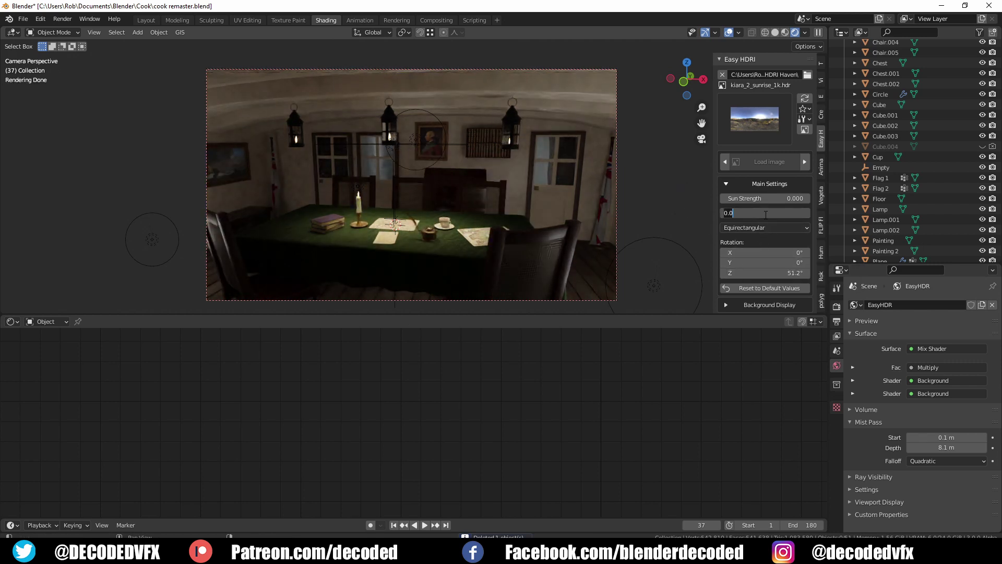
type("1")
key("Return")
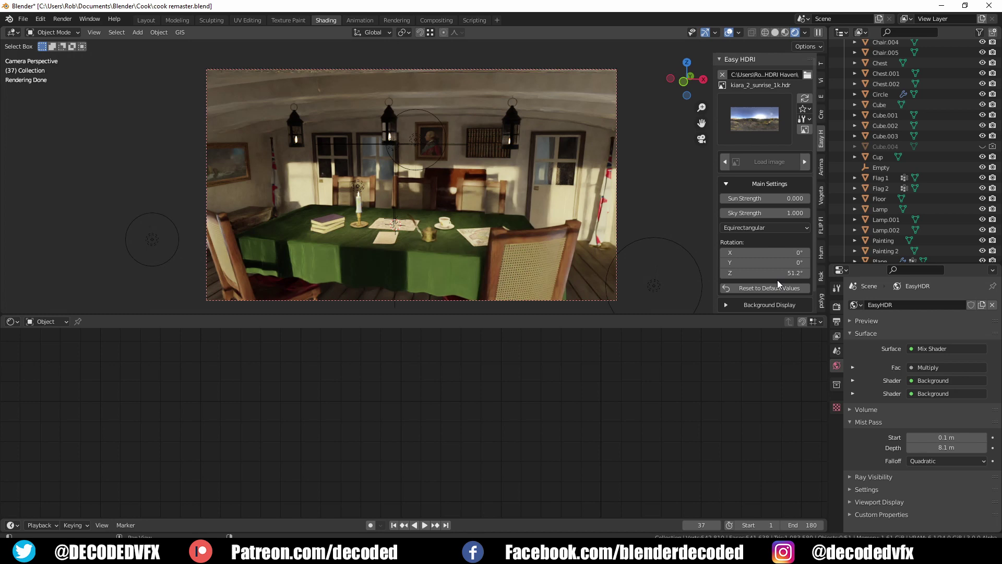
mouse_move(775, 273)
left_mouse_down()
mouse_move(746, 273)
mouse_move(762, 274)
left_mouse_up()
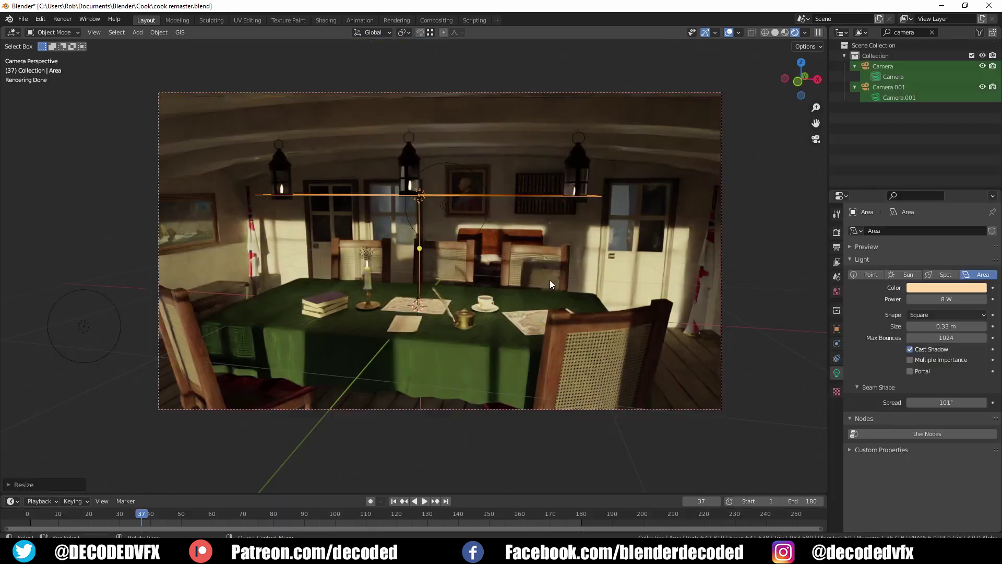
Include the Mist pass in the view layer's render passes and display it in the rendered viewport.
left_click(835, 234)
left_click(836, 248)
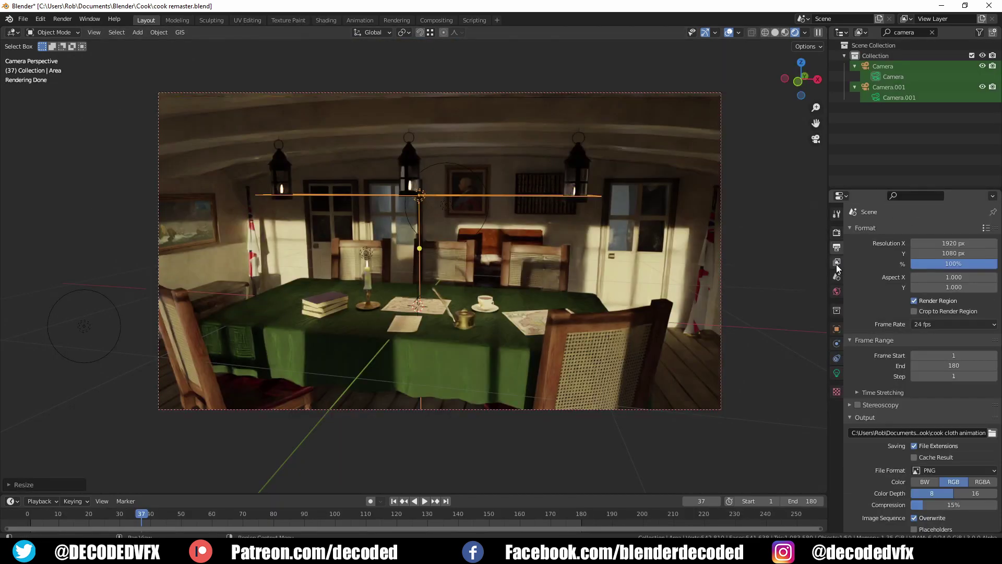
left_click(837, 262)
left_click(913, 319)
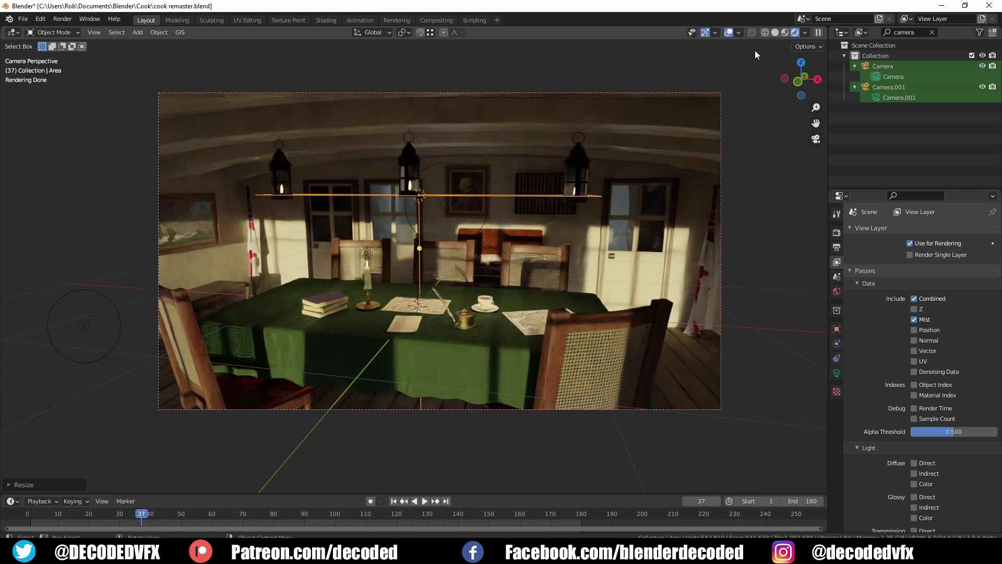
left_click(805, 33)
left_click(779, 126)
left_click(800, 188)
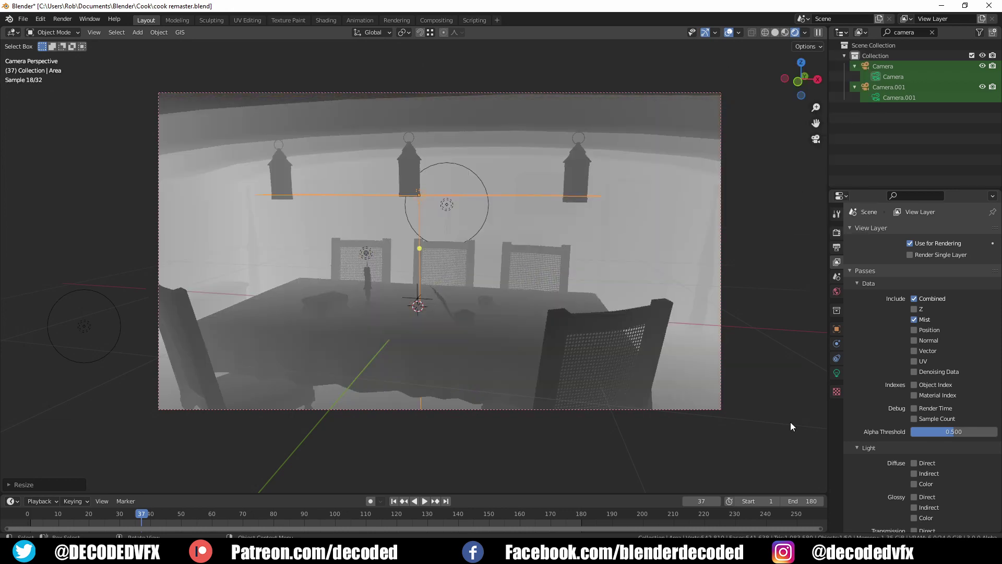
Try the Linear falloff for the world's mist pass and set it back to Quadratic.
left_click(837, 292)
left_click(836, 282)
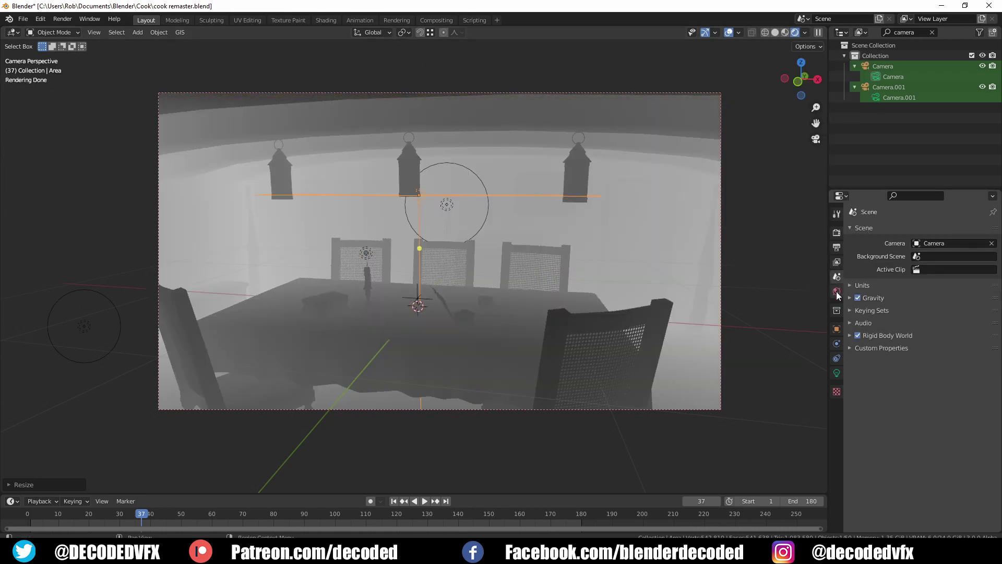
left_click(837, 291)
left_click(850, 347)
left_click(934, 386)
left_click(934, 411)
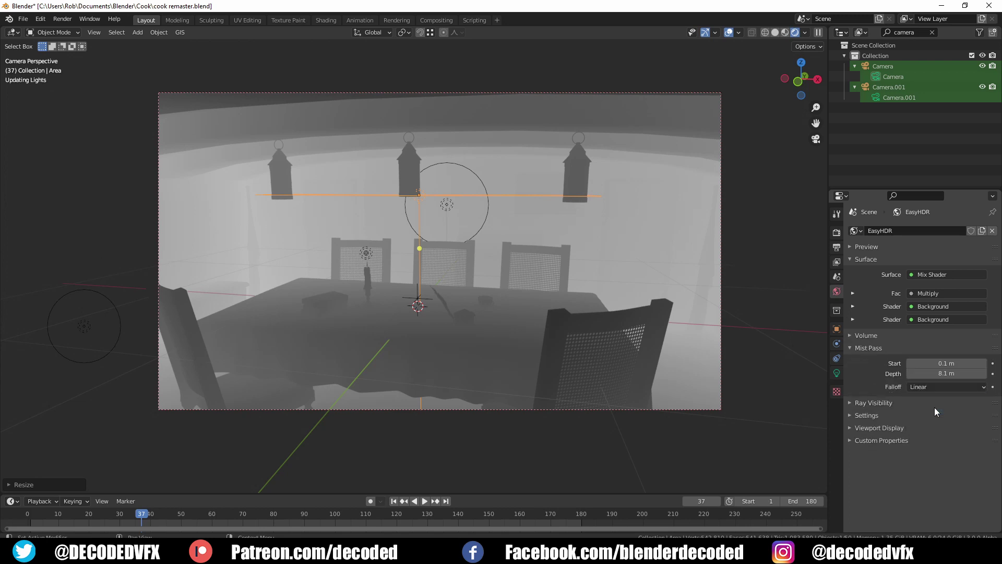
left_click(937, 387)
left_click(938, 396)
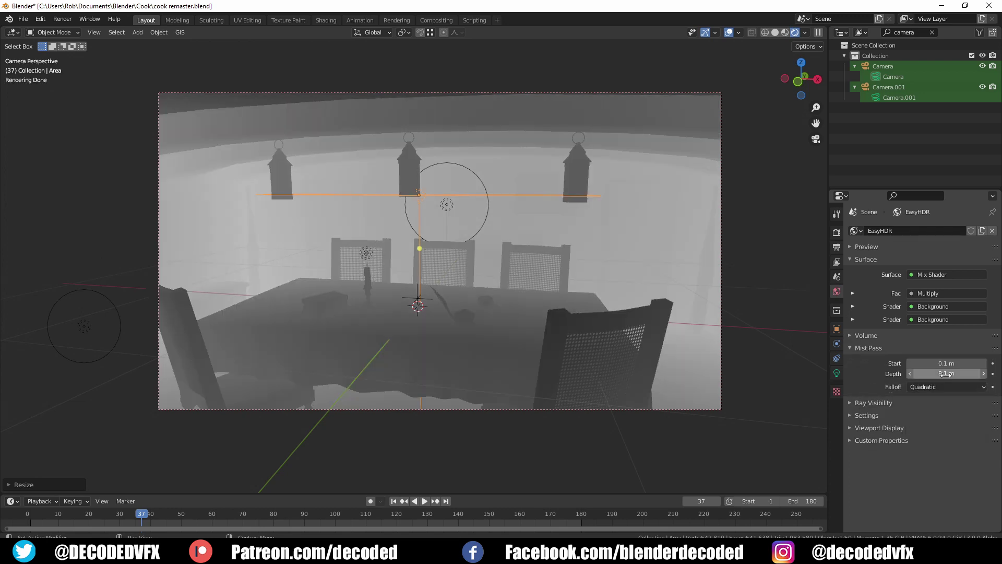
left_click_drag(945, 363, 986, 374)
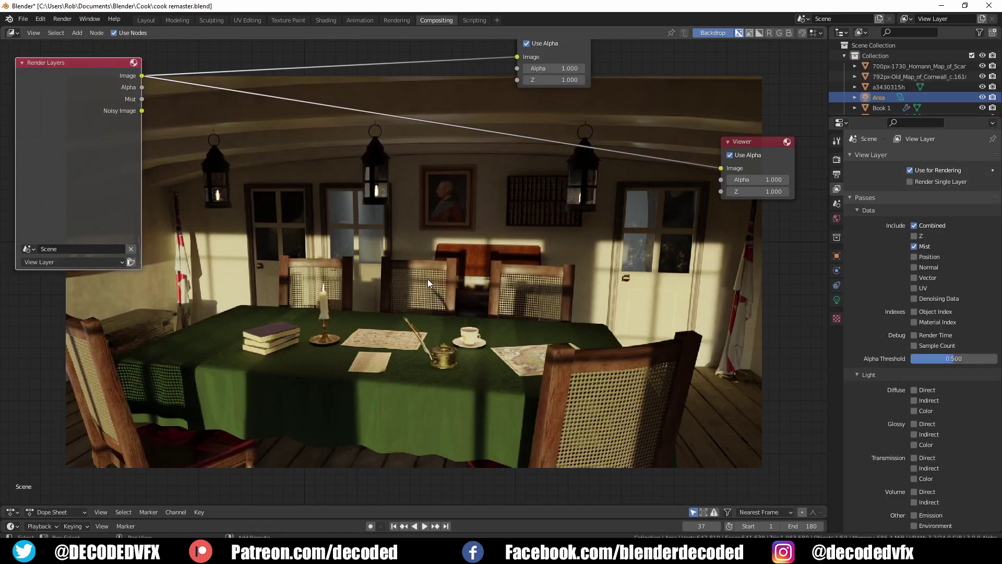
Insert a Mix node in the compositor on the link between the Render Layers image and the Viewer.
key("shift+a")
left_click(427, 279)
type("mix")
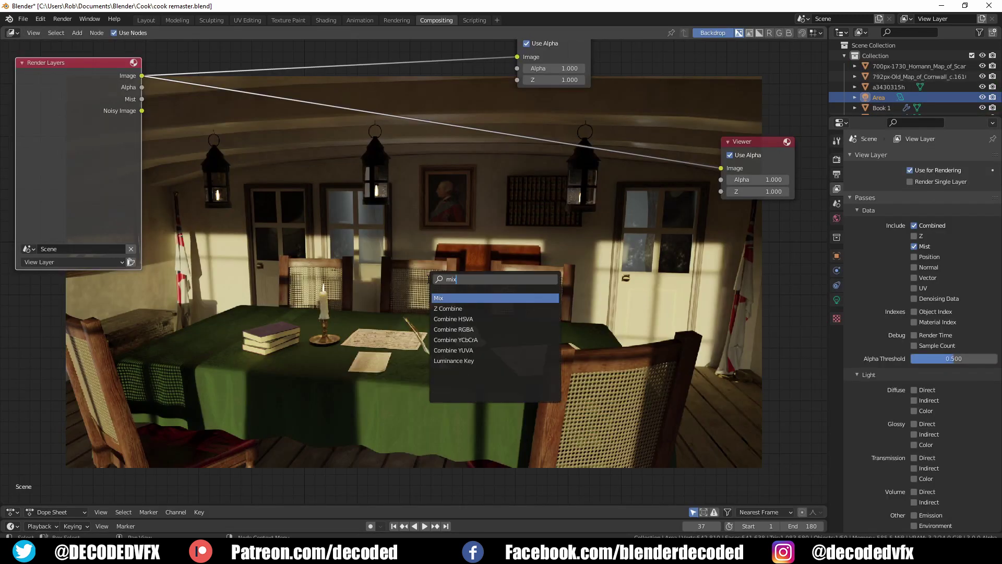
key("Return")
left_click(383, 112)
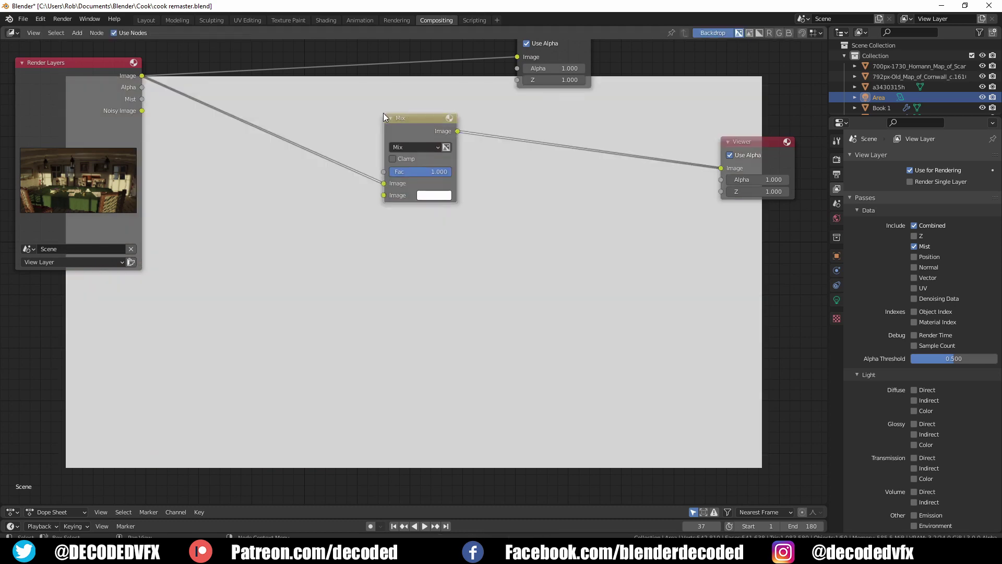
Feed the Mist output into the Mix node's Fac and set its second color to pale yellow with hue 0.112 and saturation 0.536.
left_click_drag(123, 130, 395, 173)
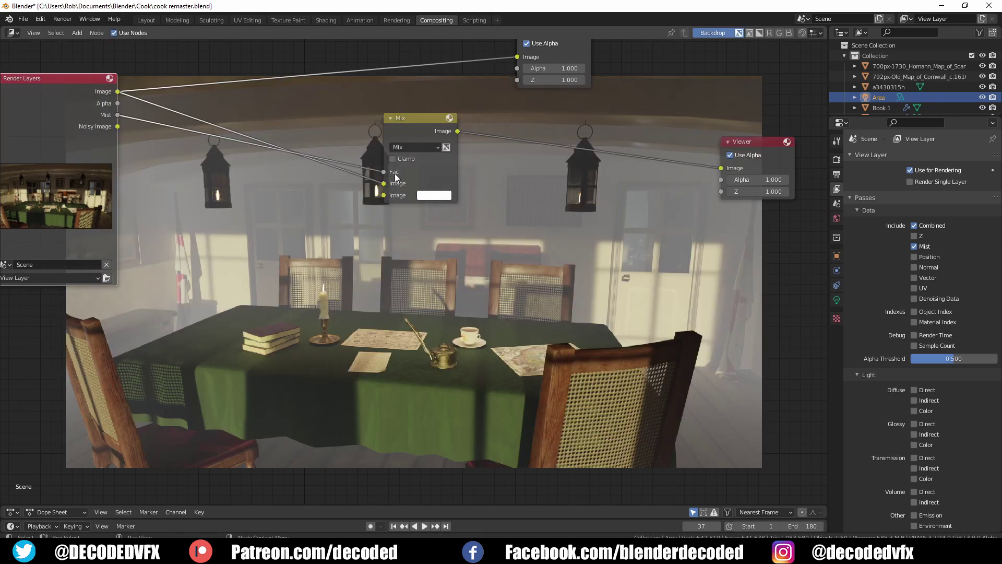
left_click(433, 196)
left_click_drag(458, 86, 453, 89)
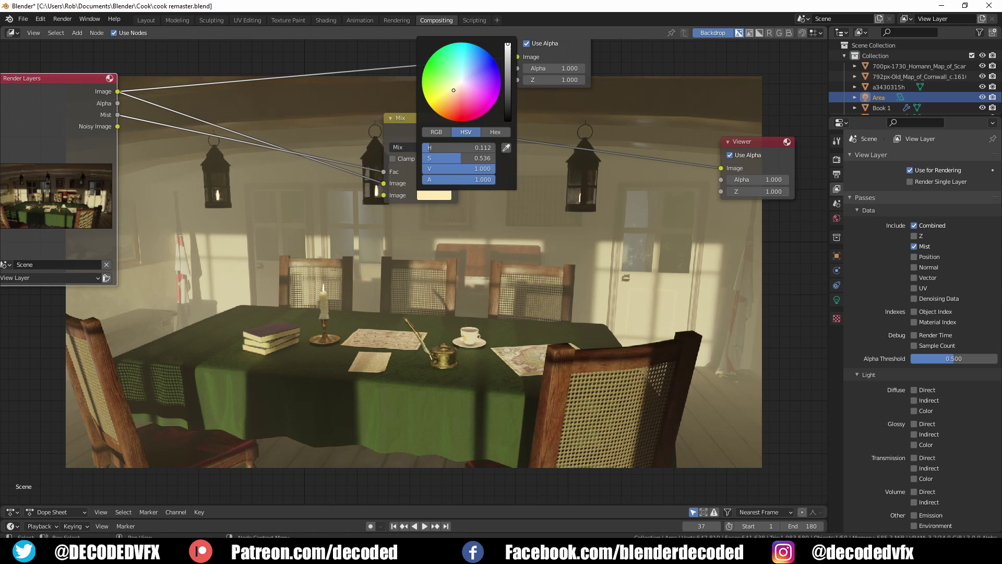
Insert a ColorRamp between the Mist output and the Mix factor, moving its white stop to about 0.9 to adjust the mist.
key("shift+a")
left_click(272, 270)
type("ramp")
key("Return")
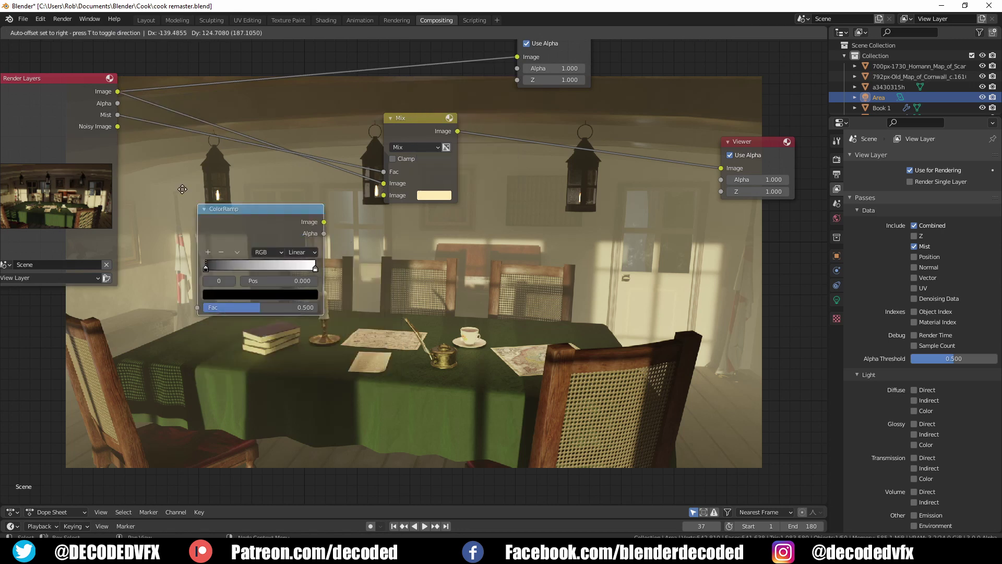
left_click(152, 134)
scroll(195, 162, "up", 1)
mouse_move(172, 195)
left_mouse_down()
mouse_move(234, 194)
mouse_move(170, 197)
left_mouse_up()
mouse_move(277, 195)
left_mouse_down()
mouse_move(182, 195)
mouse_move(272, 197)
left_mouse_up()
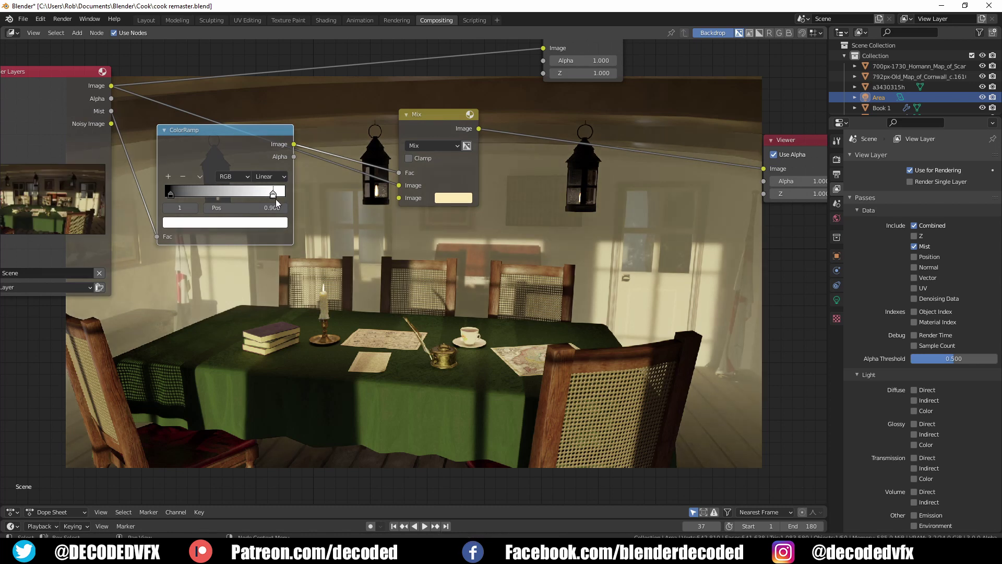